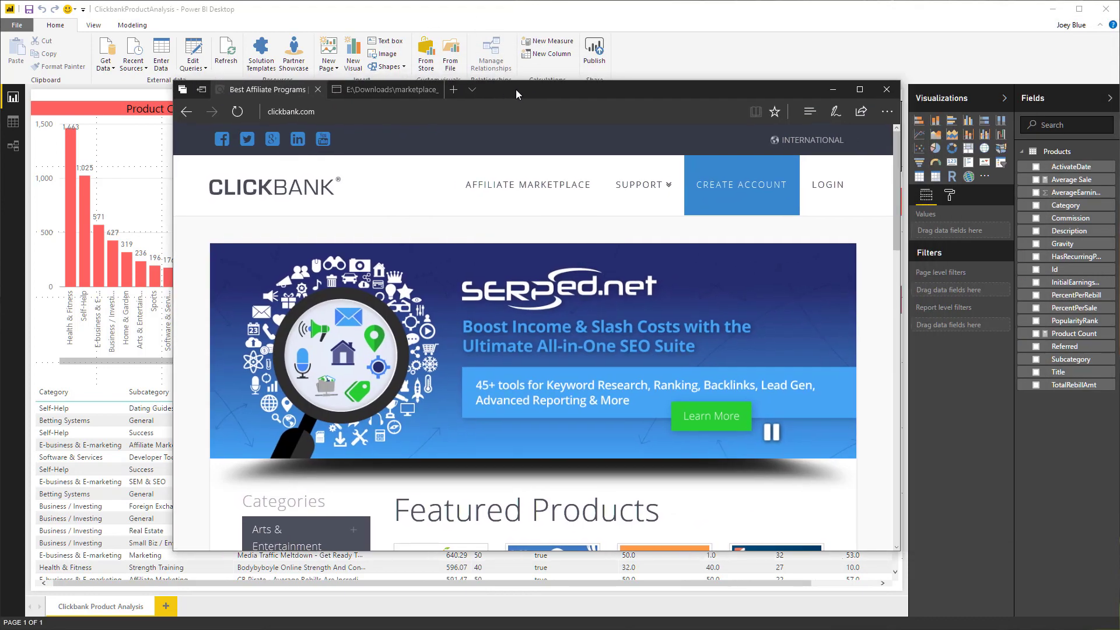
Expand Arts & Entertainment in ClickBank's Categories, open Art, then collapse the category list.
scroll(512, 363, down, 5)
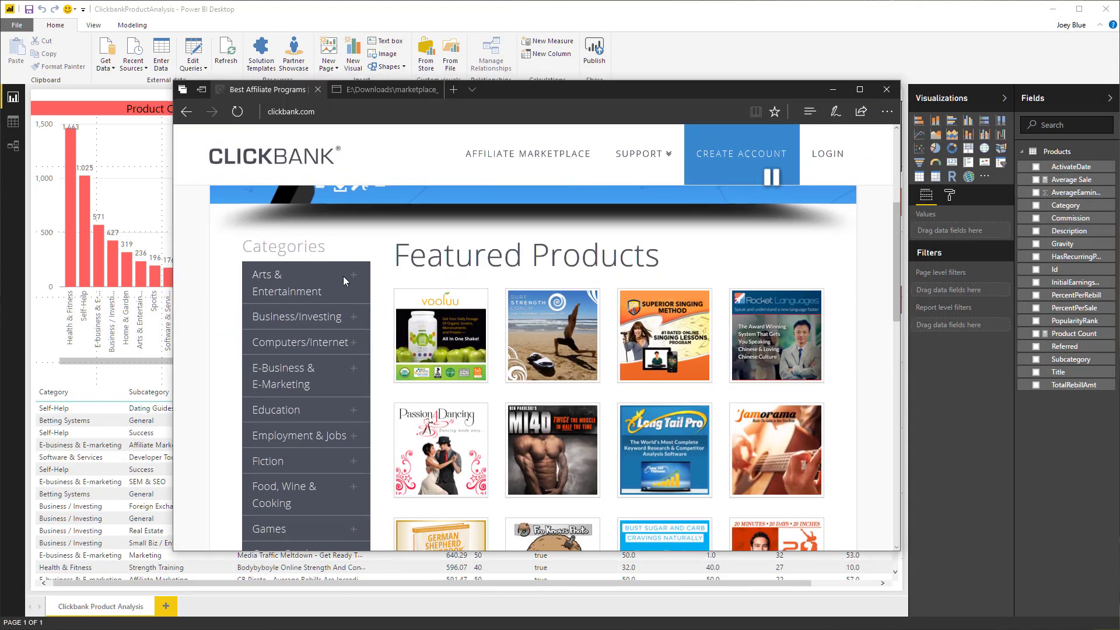
click(353, 279)
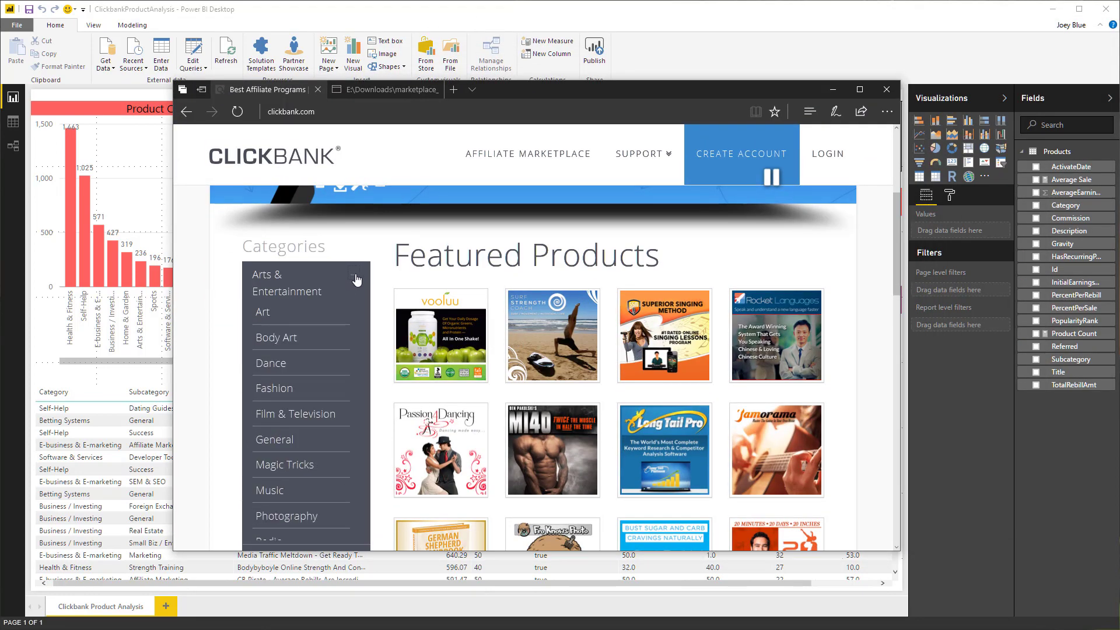
click(268, 316)
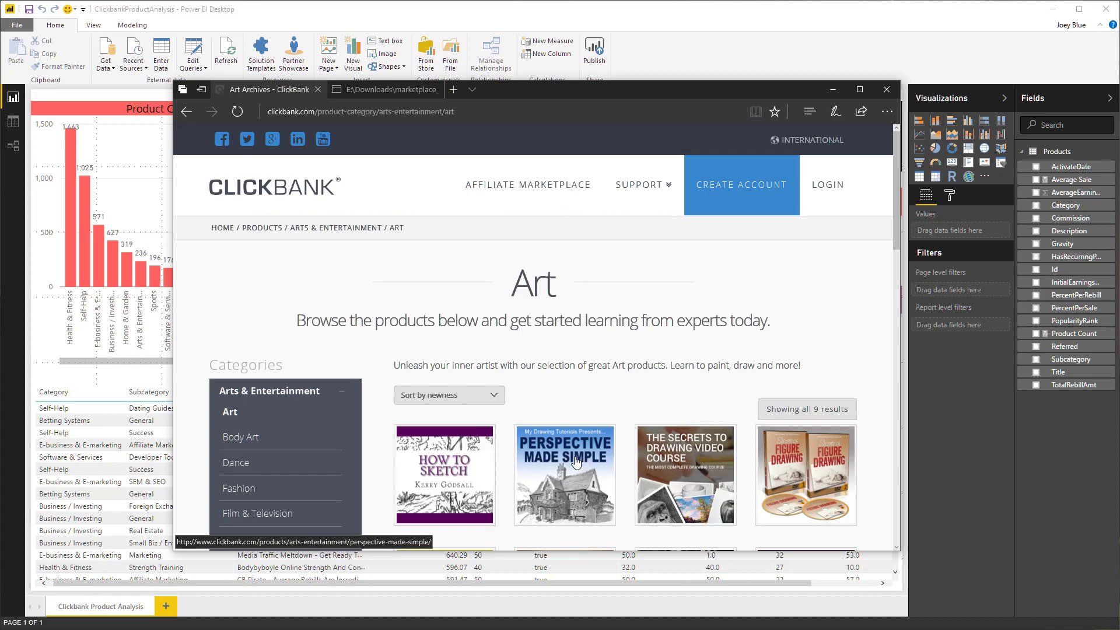
click(343, 397)
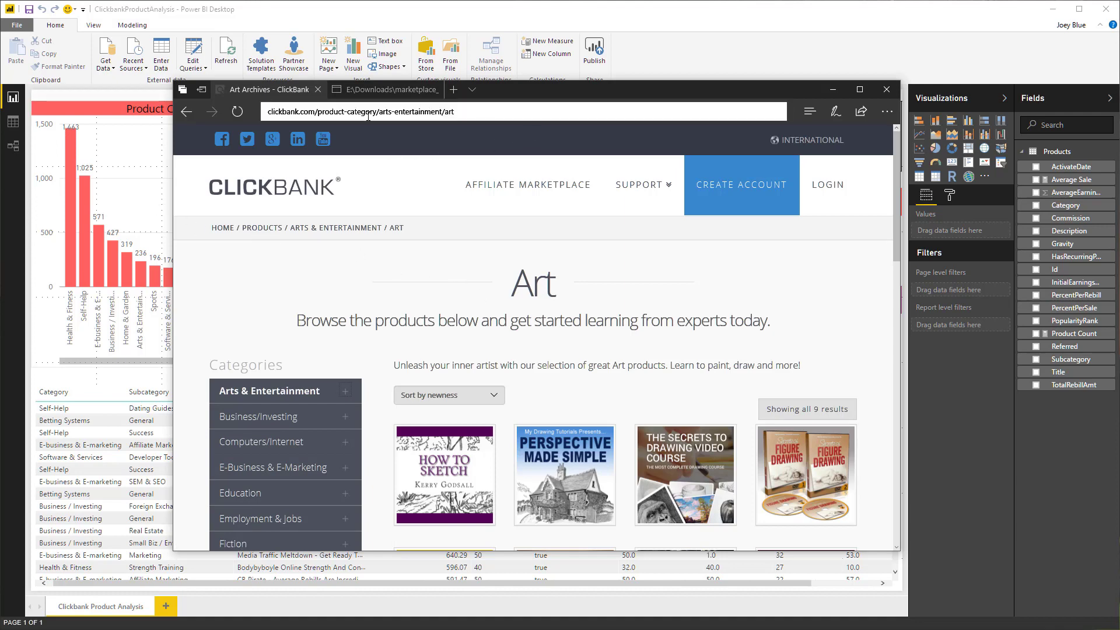
Scroll through the marketplace_feed_v2.xml feed in Edge, then move the browser off screen.
drag(559, 92, 1119, 23)
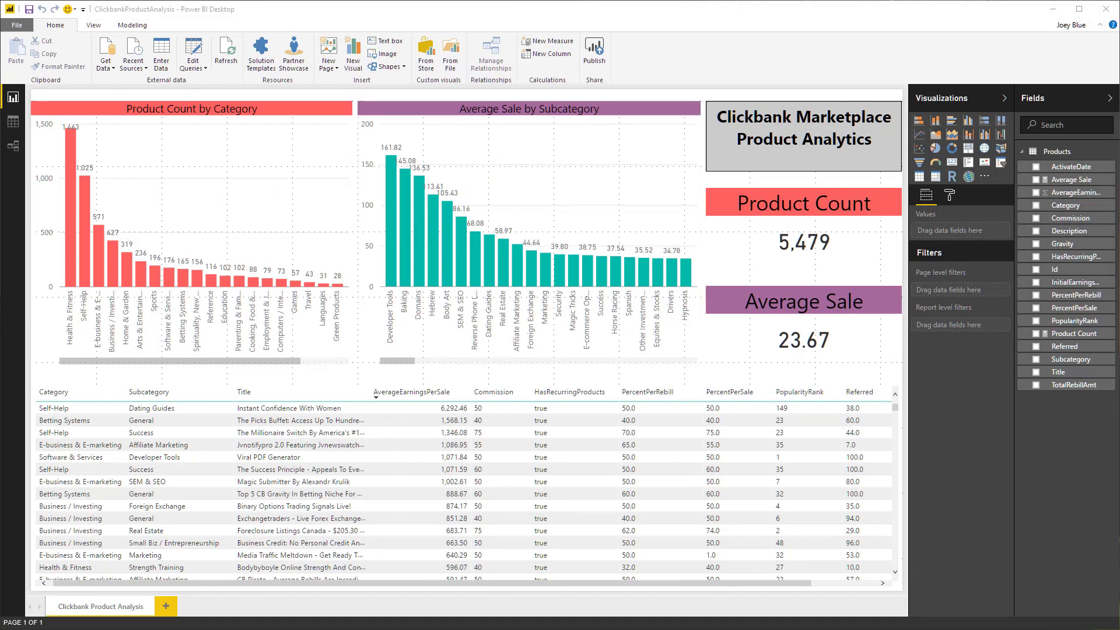
drag(1118, 24, 471, 72)
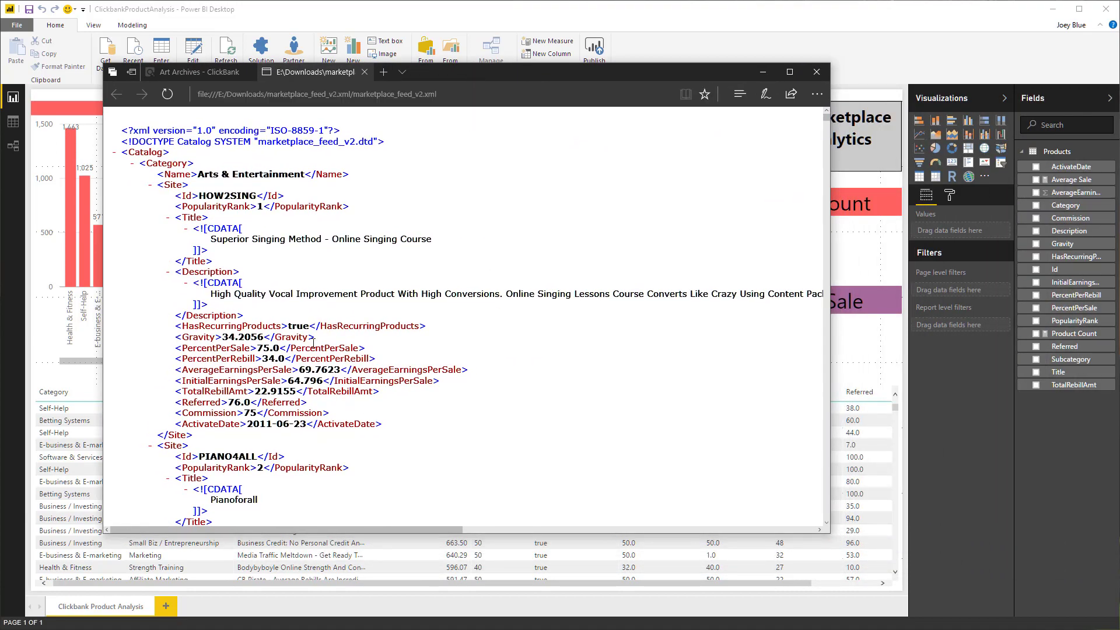
scroll(316, 335, down, 15)
scroll(315, 335, down, 3)
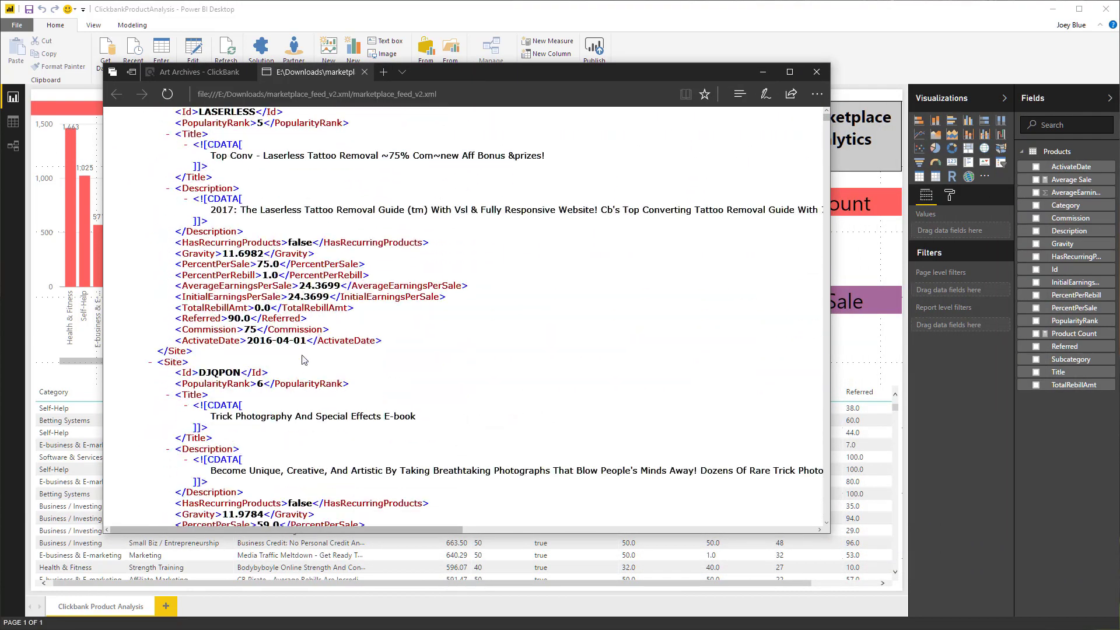
drag(475, 72, 1119, 76)
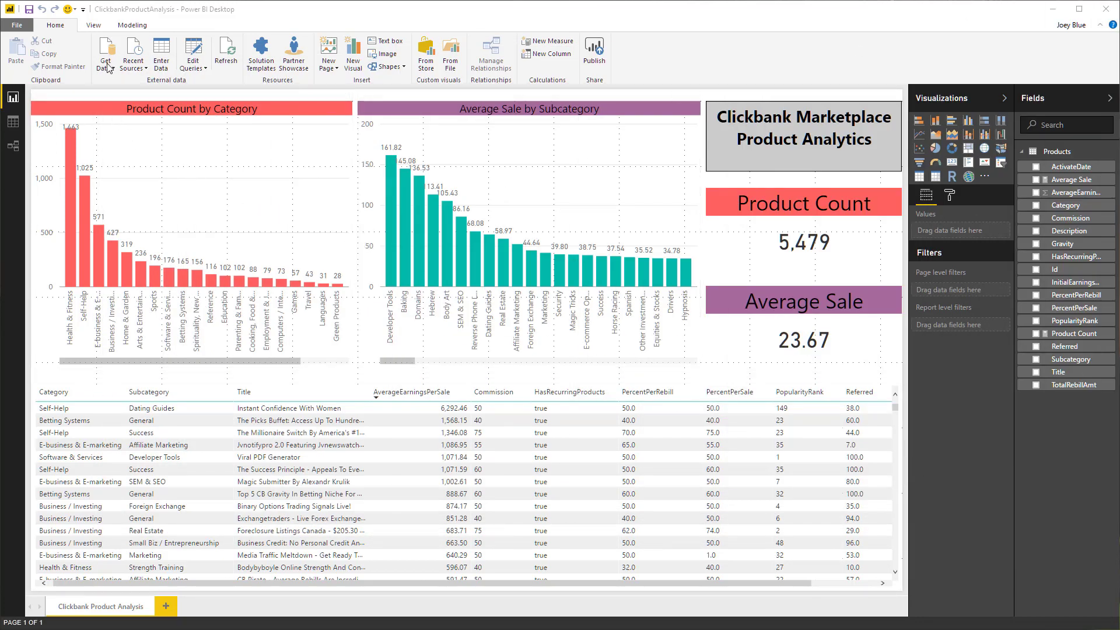
Start a new untitled Power BI report from the File menu.
click(22, 27)
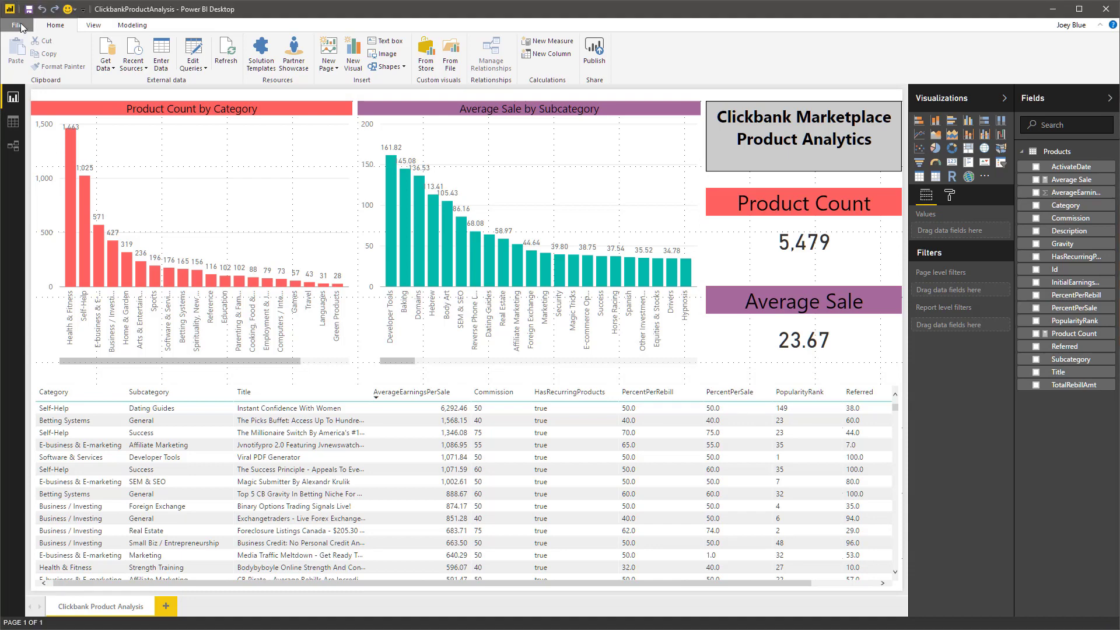
click(21, 27)
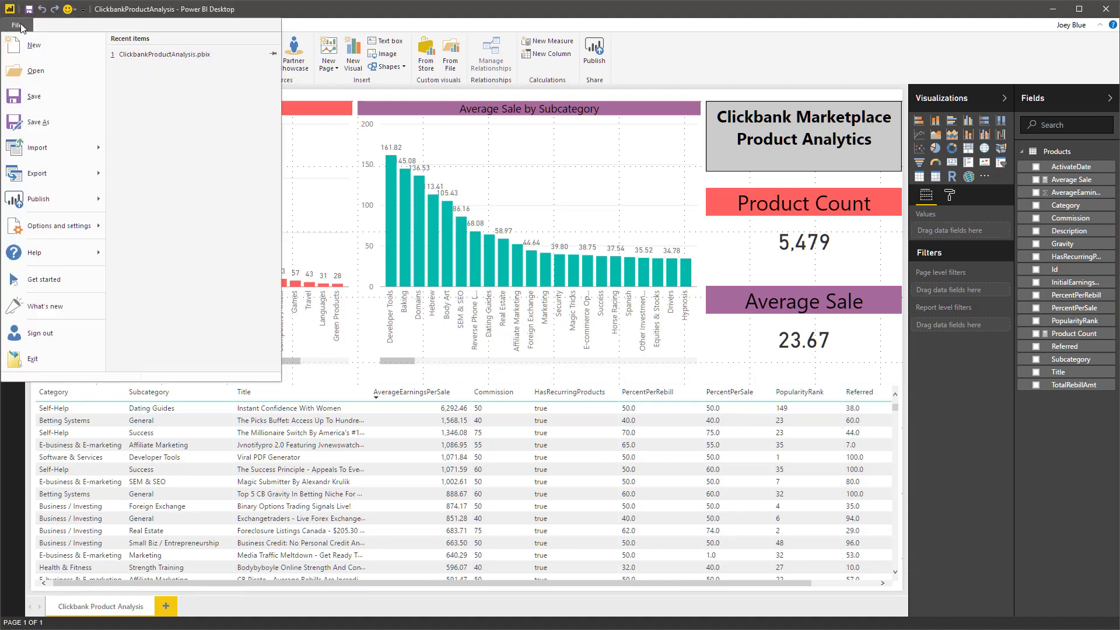
click(36, 71)
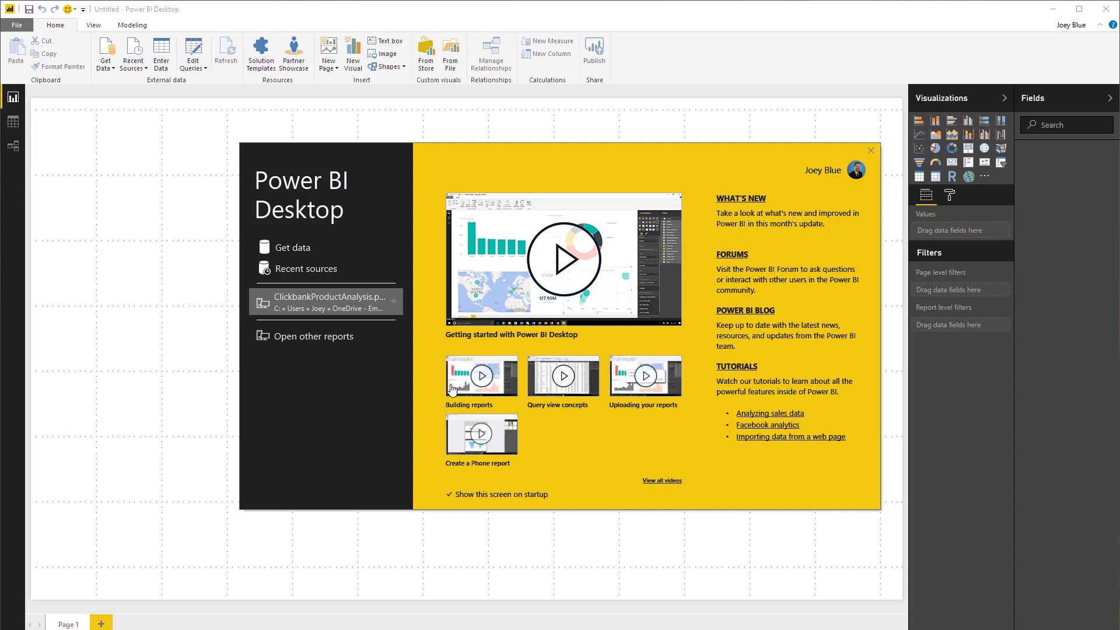
Connect to an XML source and pick marketplace_feed_v2.xml from E:\Downloads.
click(298, 252)
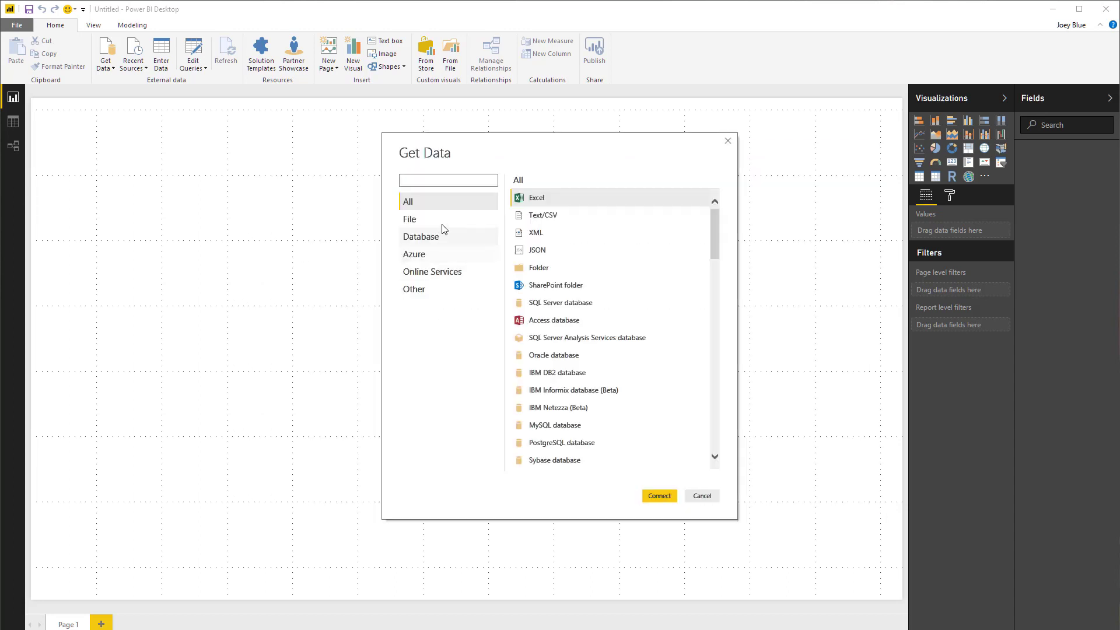
click(542, 233)
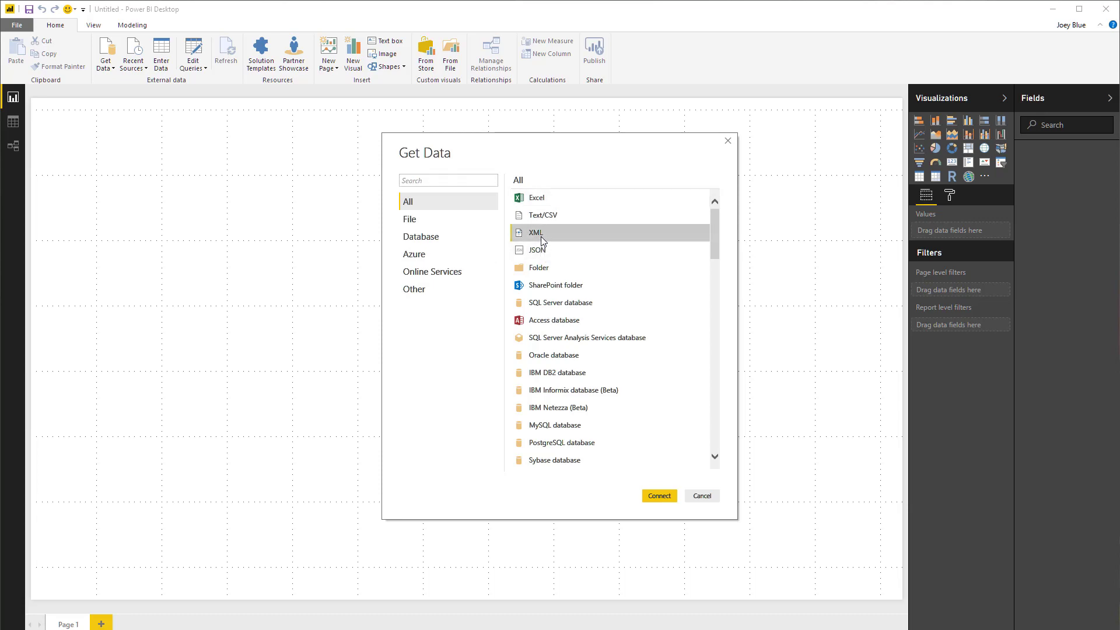
click(663, 496)
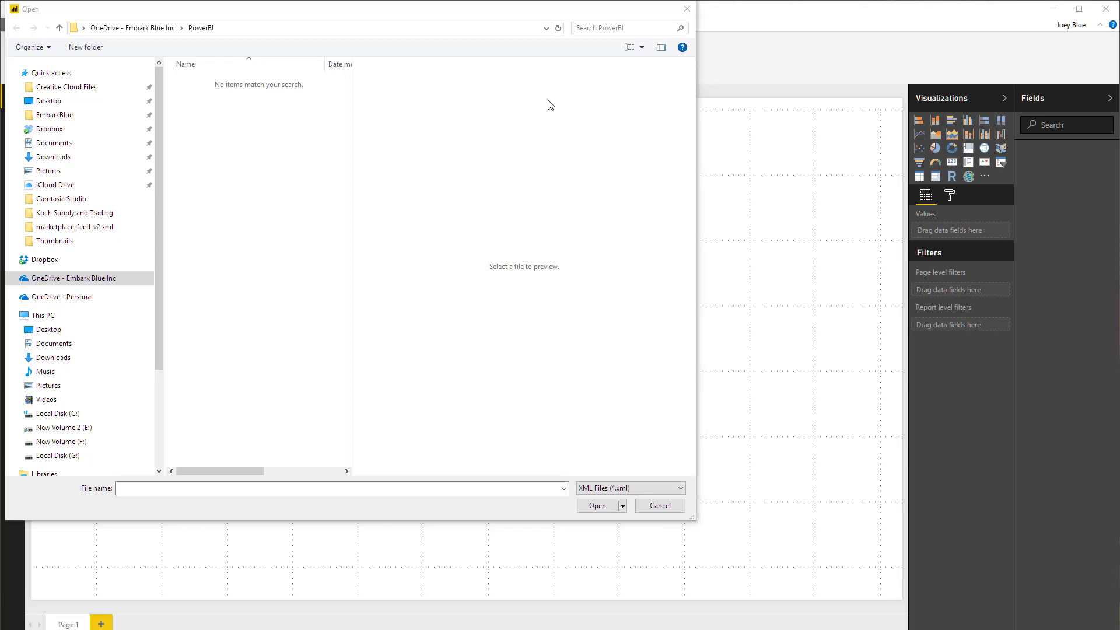
click(284, 29)
text(E:\Downloads\marketplace_feed_v2.xml)
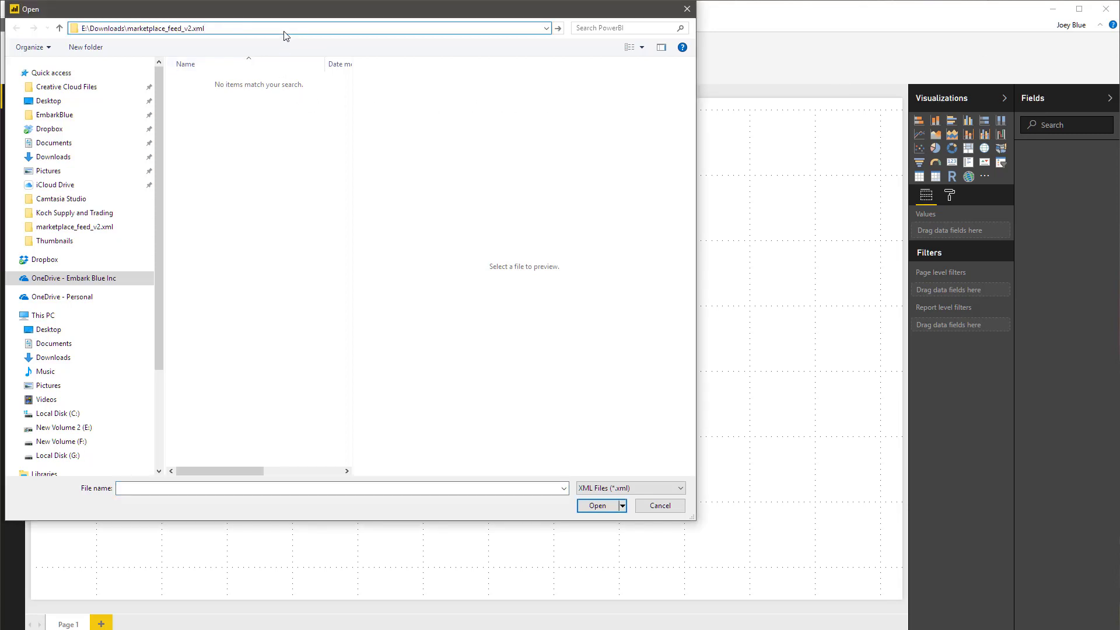
key(Return)
click(253, 83)
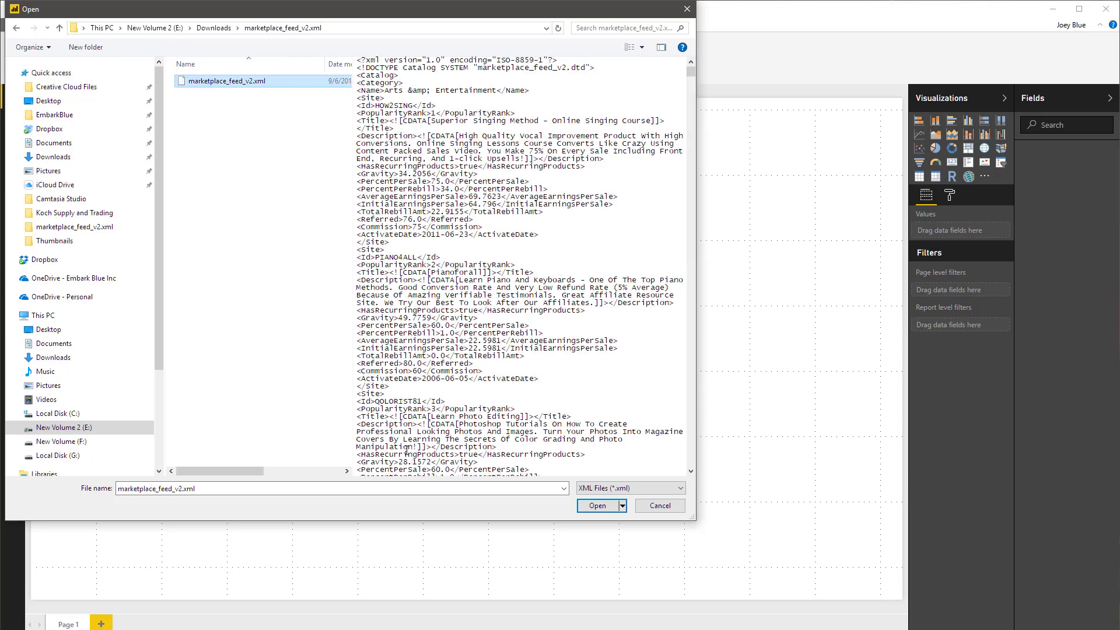
Open the XML file, tick the Category table in Navigator and load it into the Query Editor.
click(584, 510)
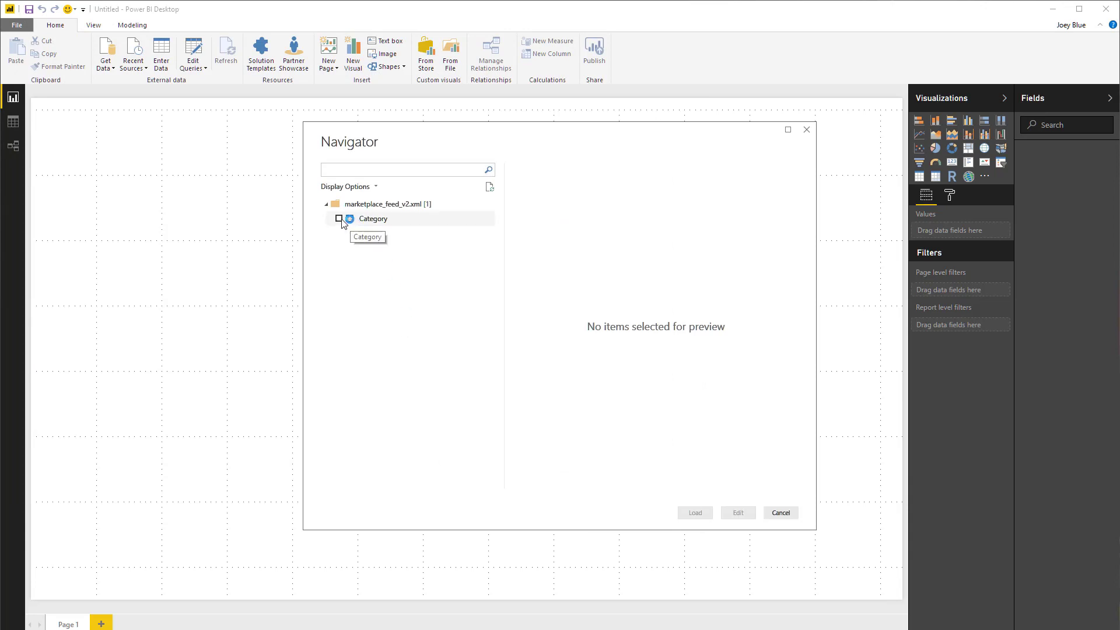
click(339, 219)
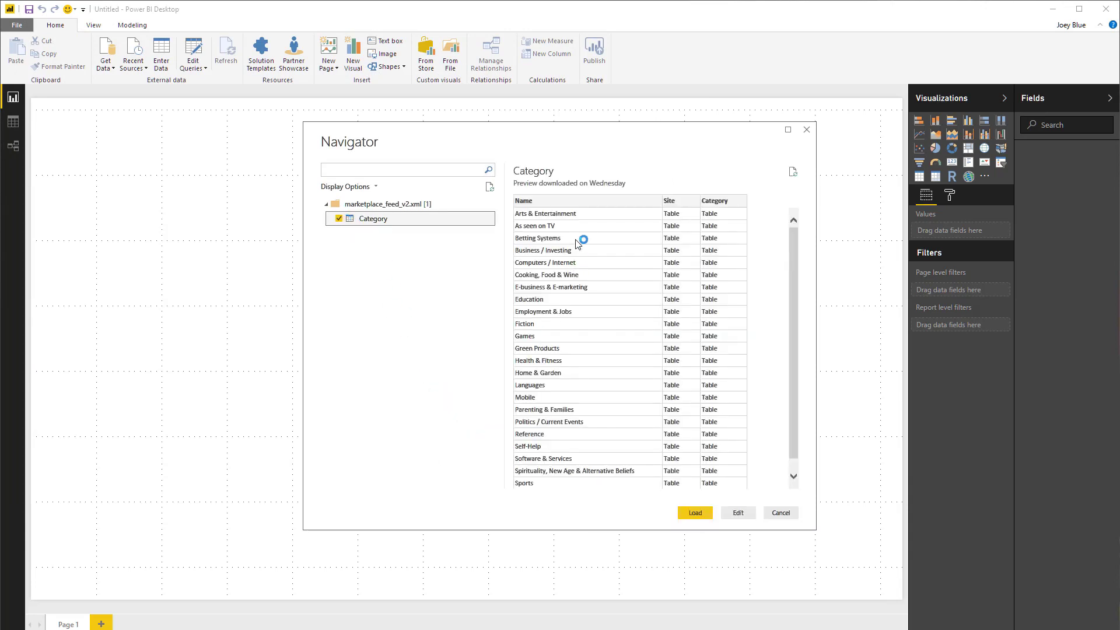
click(739, 513)
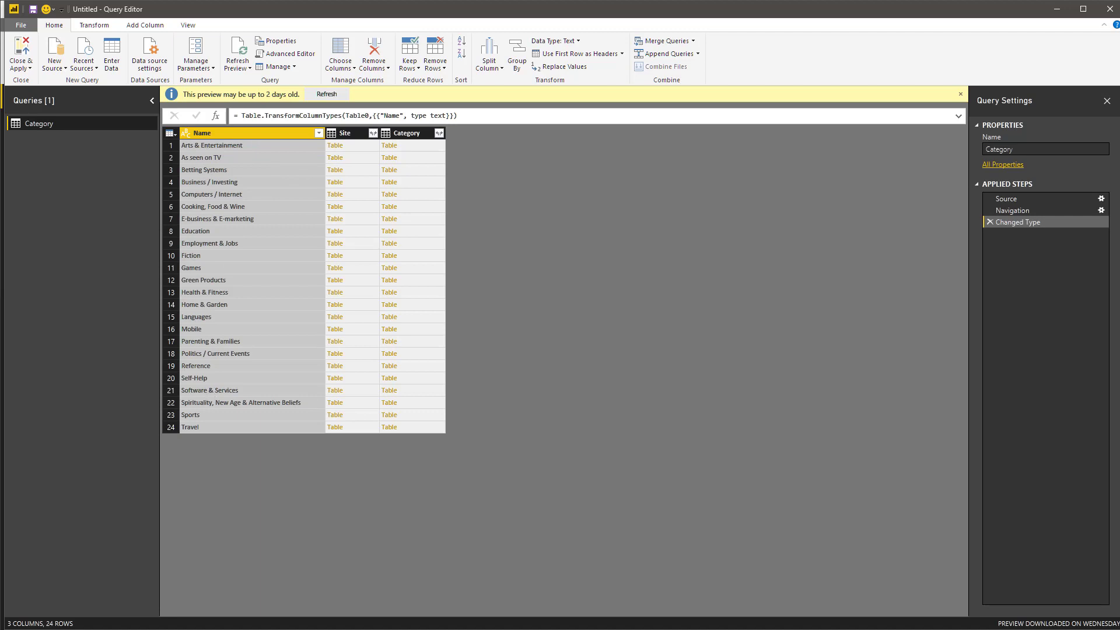
key(alt+Tab)
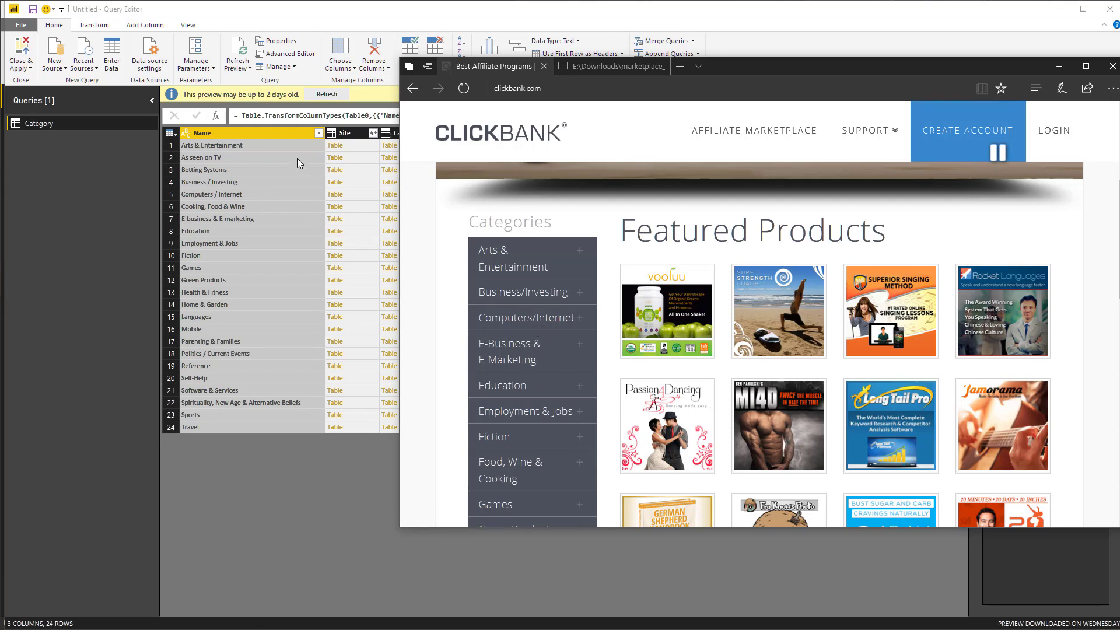
Expand the nested Category column into its Name and Site columns.
click(1059, 66)
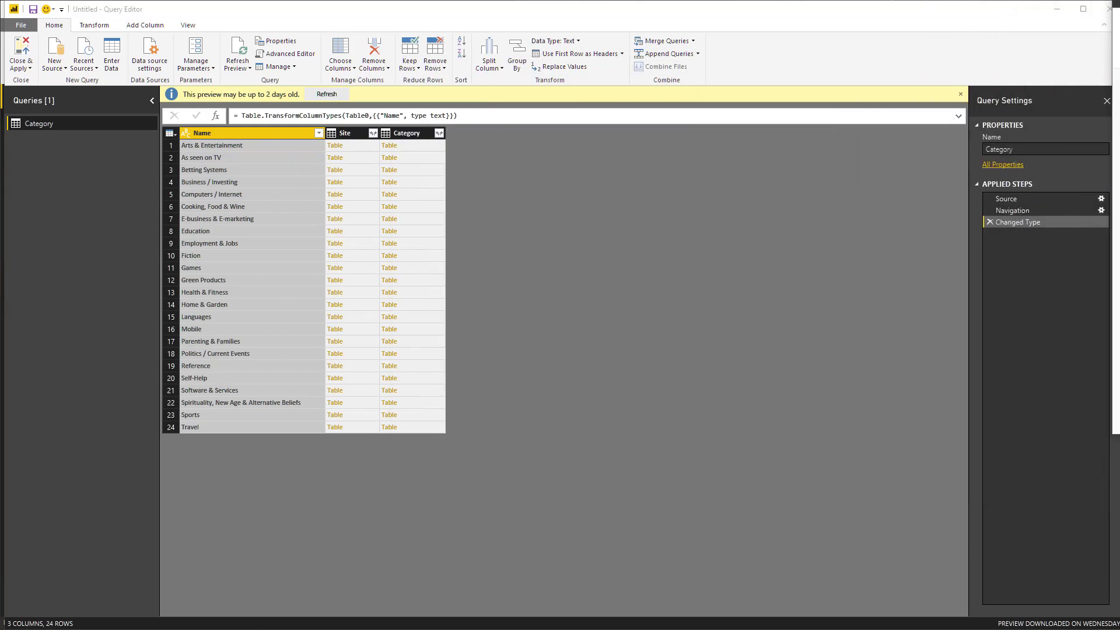
click(437, 133)
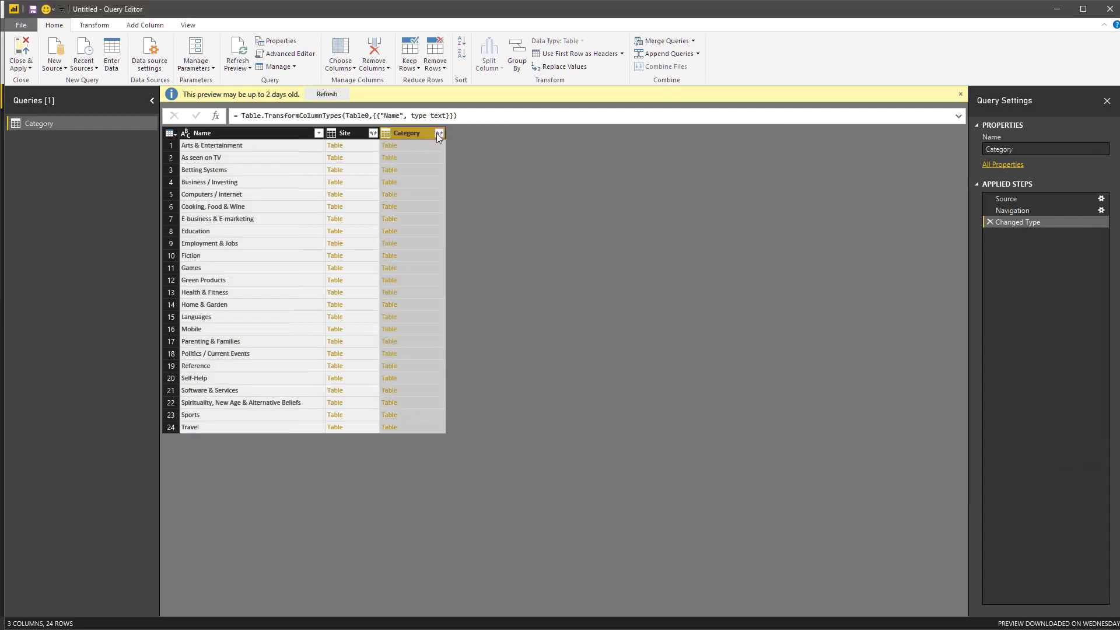
click(439, 133)
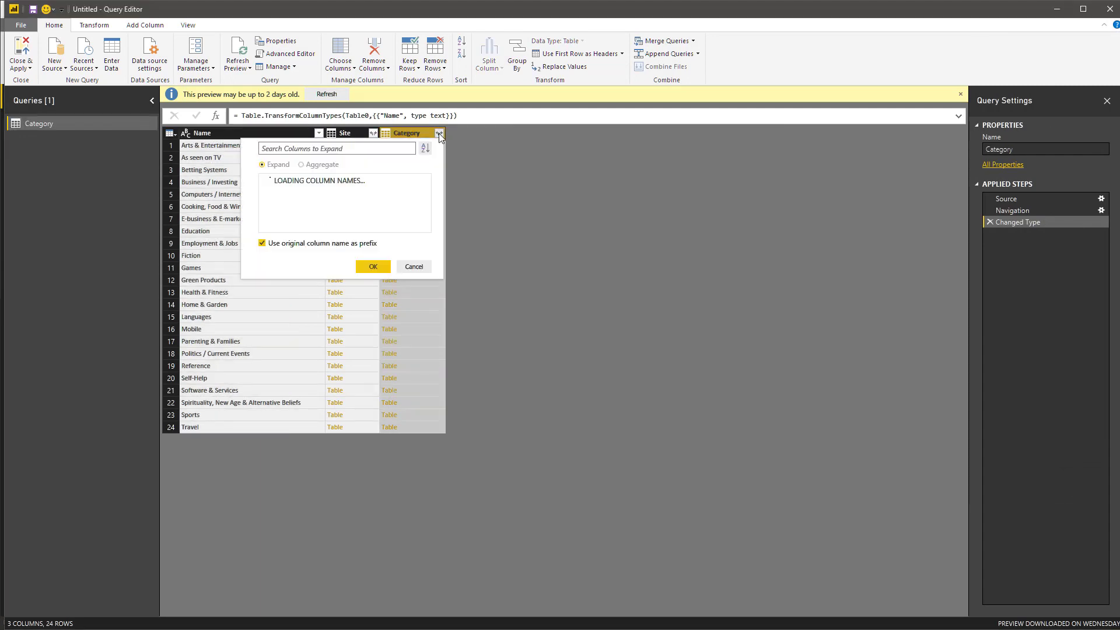
click(372, 283)
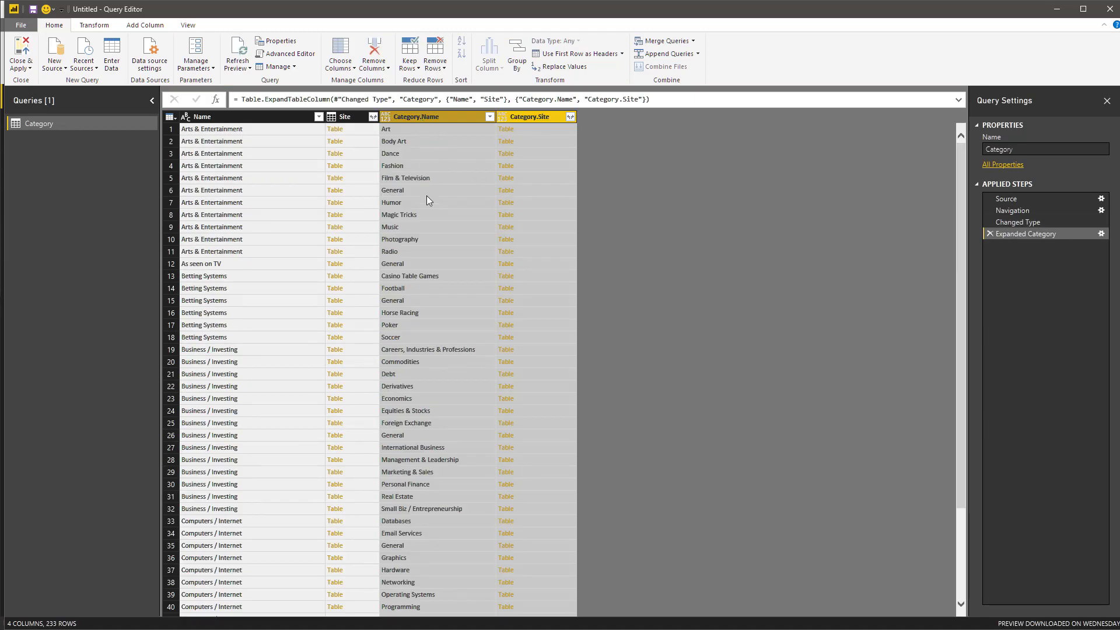
Rename the Name column to Category, then compare with ClickBank's Arts & Entertainment subcategories.
right_click(211, 117)
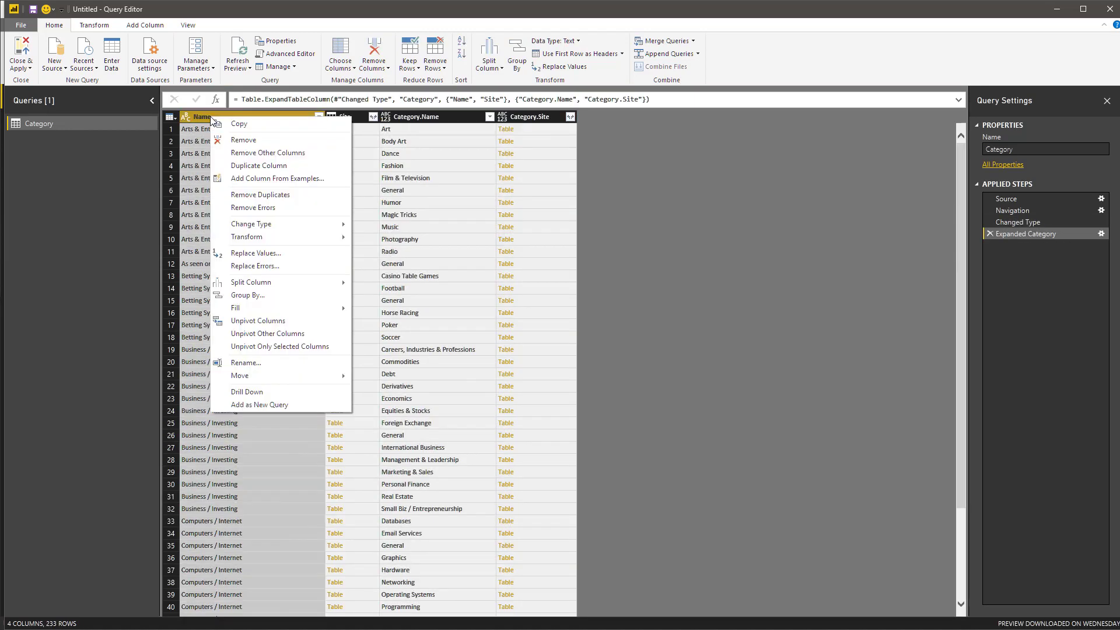
click(261, 363)
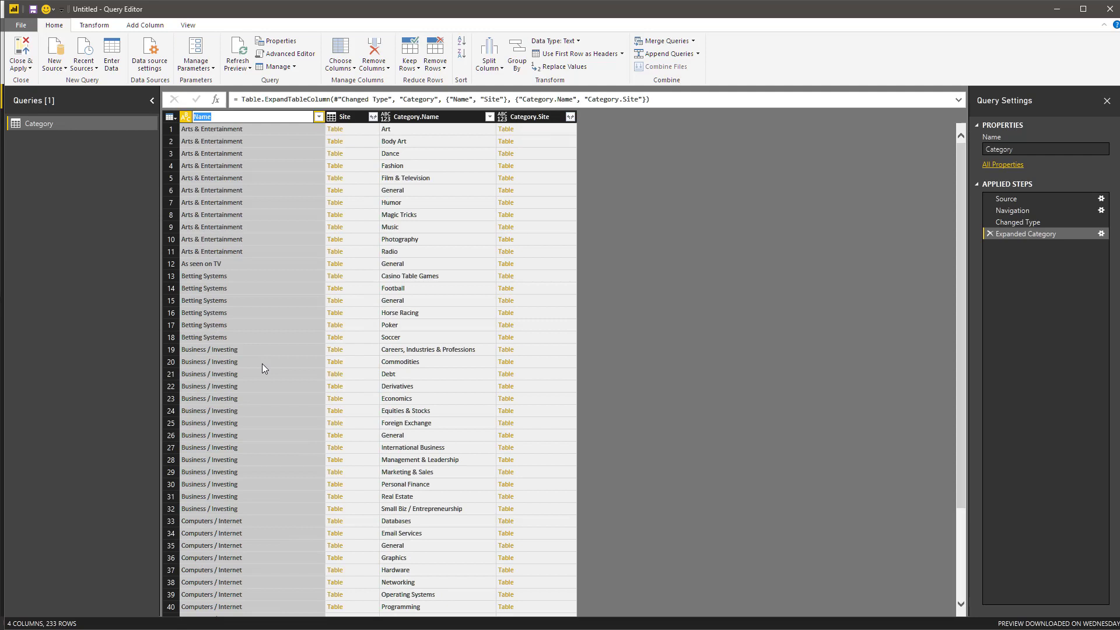
text(Cae)
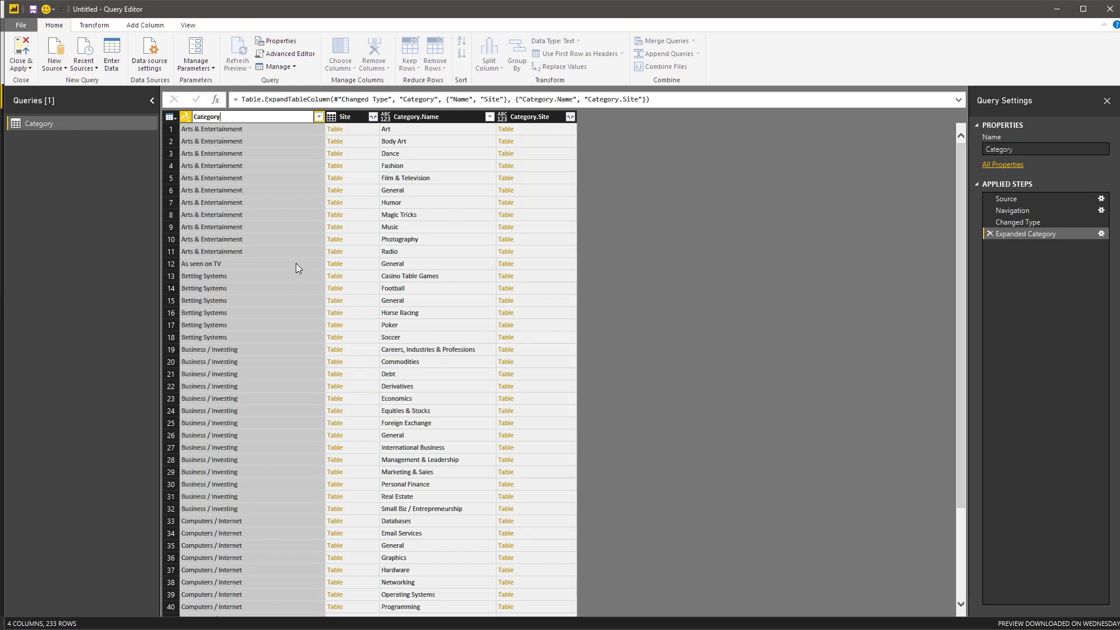
key(Return)
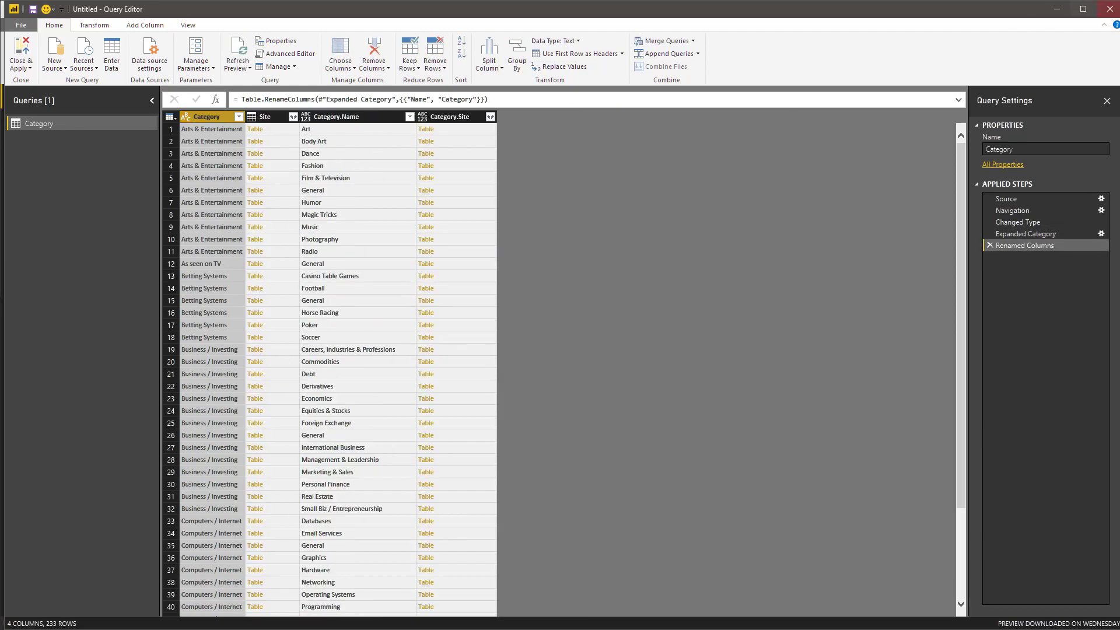
key(alt+Tab)
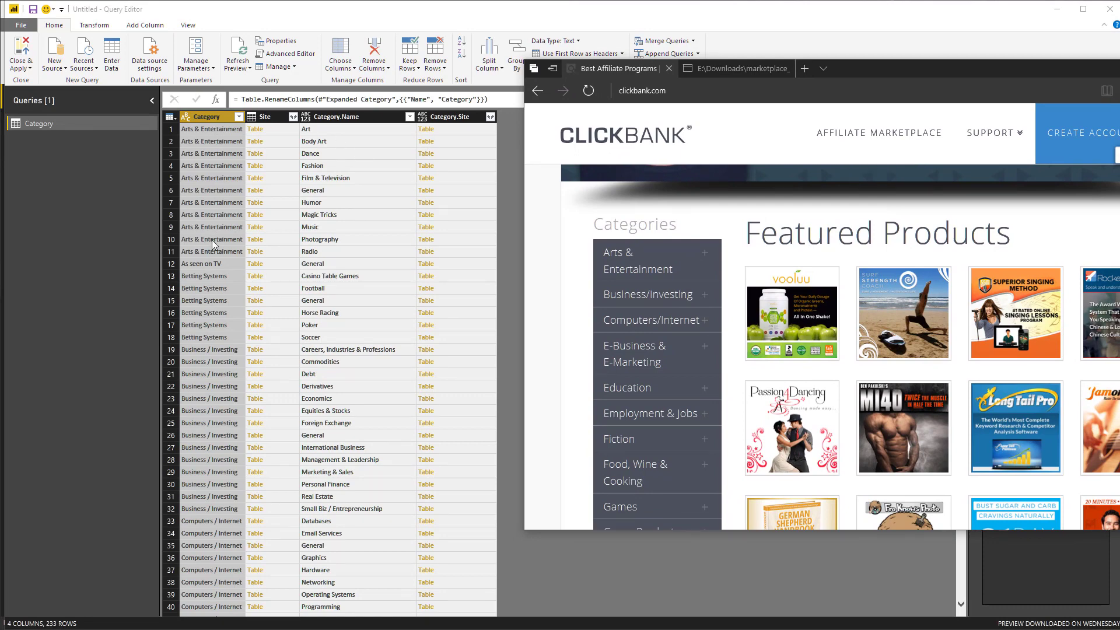
click(705, 256)
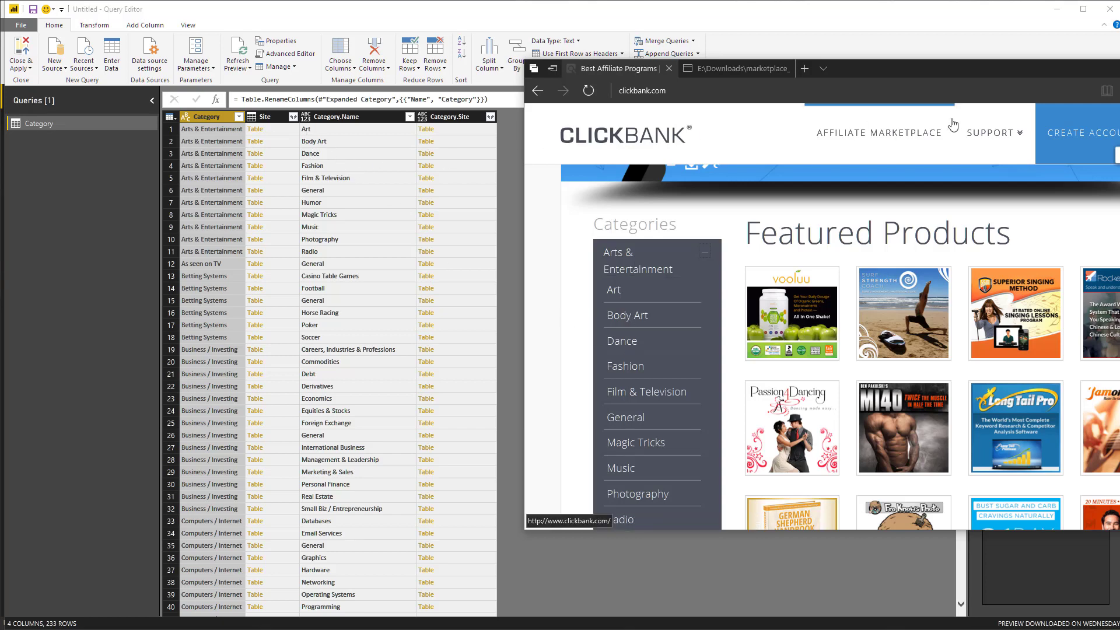
key(super+Down)
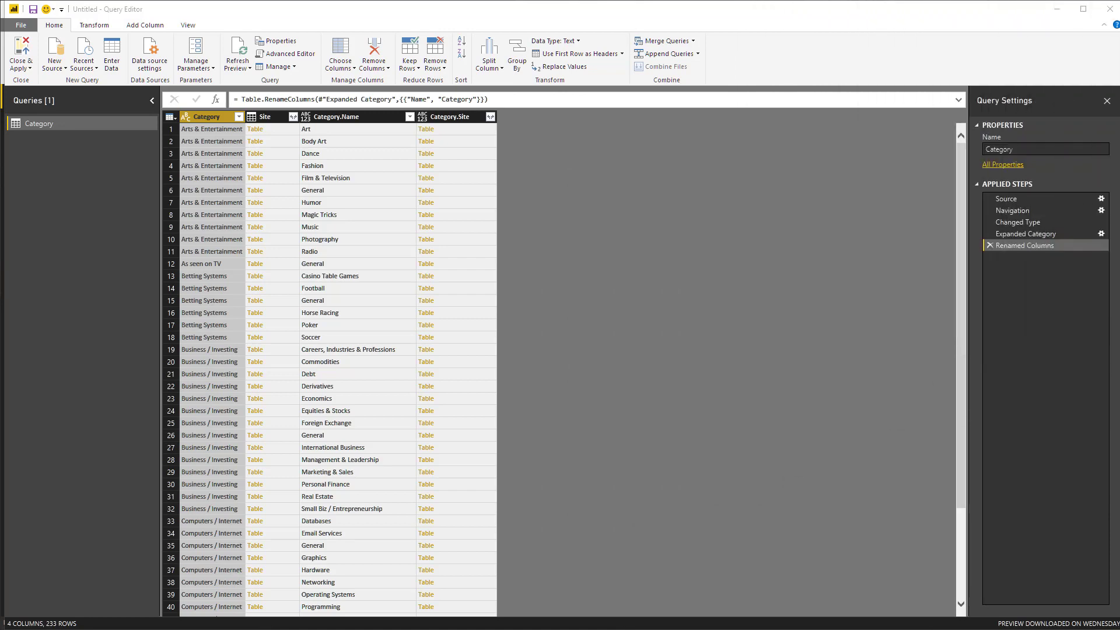
Rename the Category.Name column to Subcategory.
right_click(369, 117)
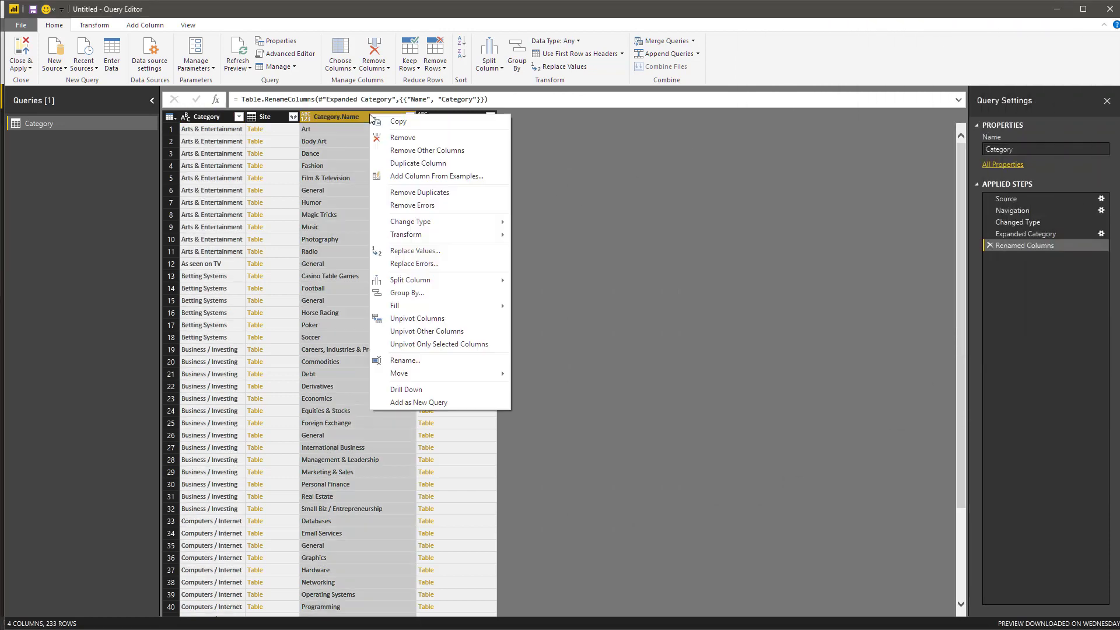
click(405, 361)
text(Subc)
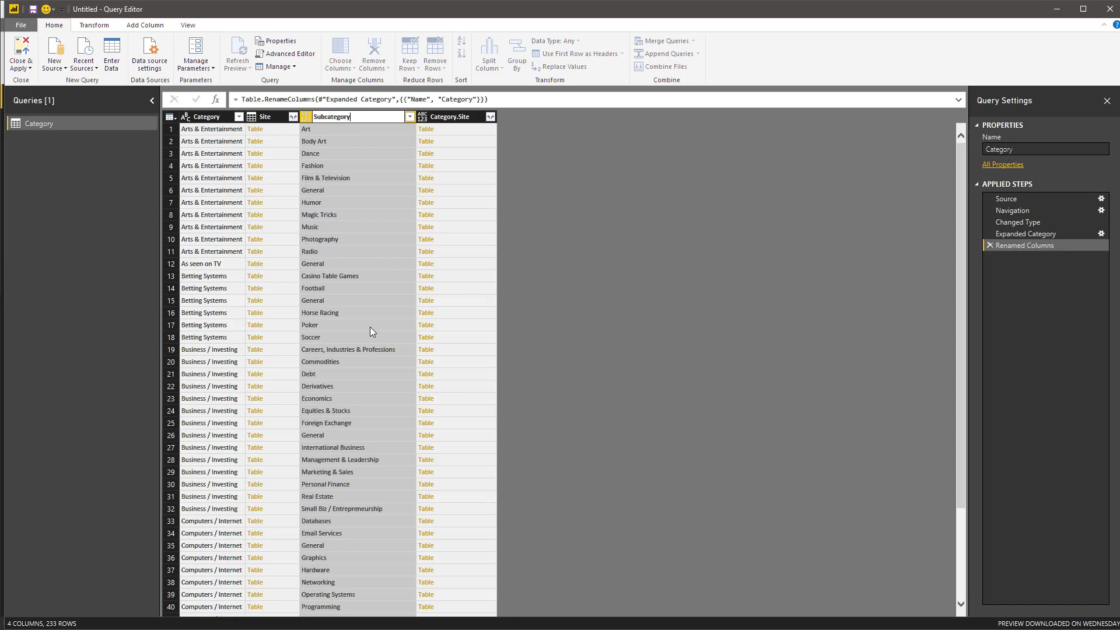
key(Return)
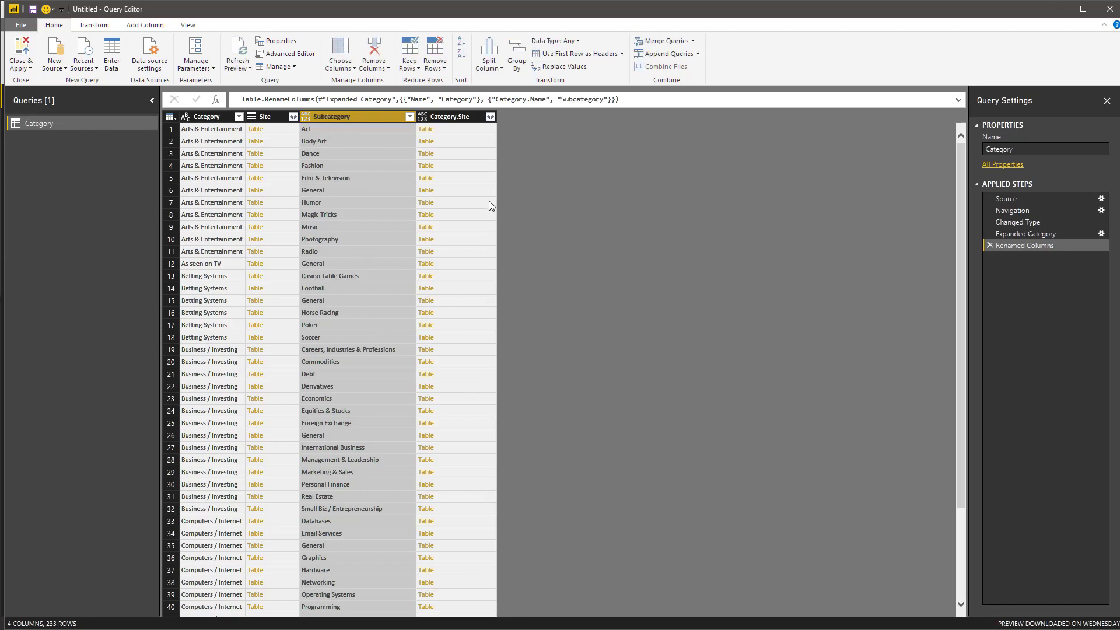
Preview row 1's nested site table, then delete the Changed Type1 and Category Site steps.
click(432, 134)
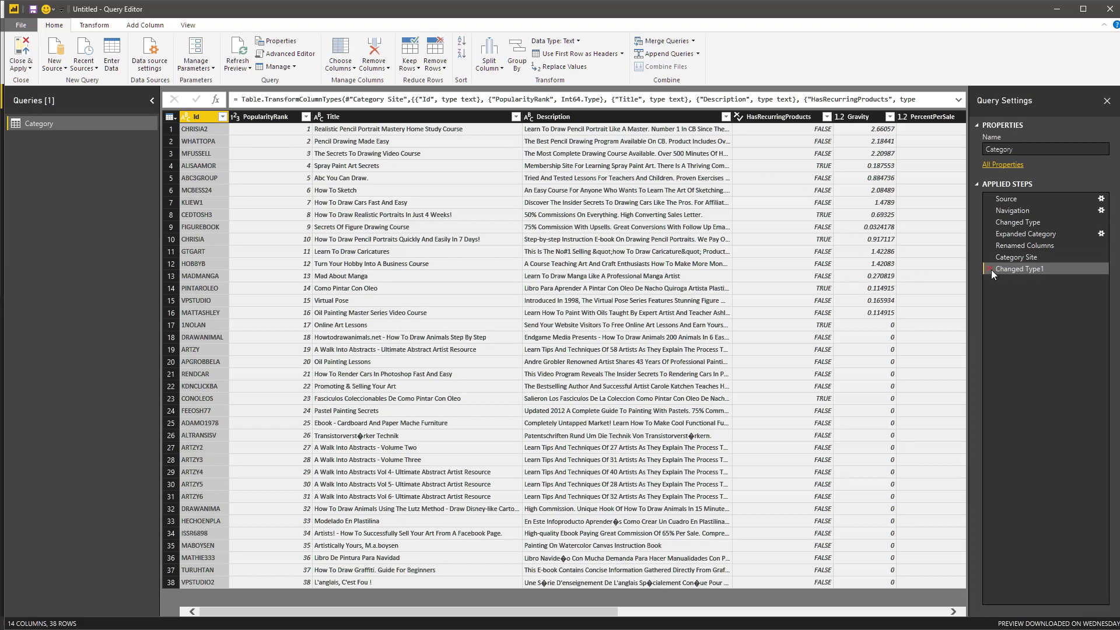
click(990, 268)
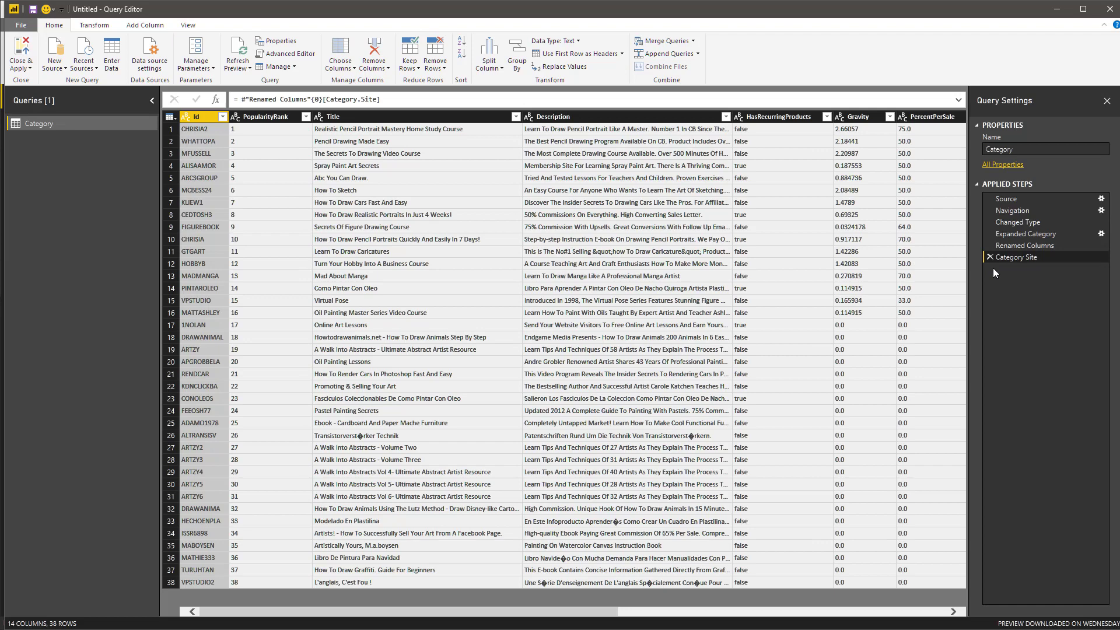
click(990, 257)
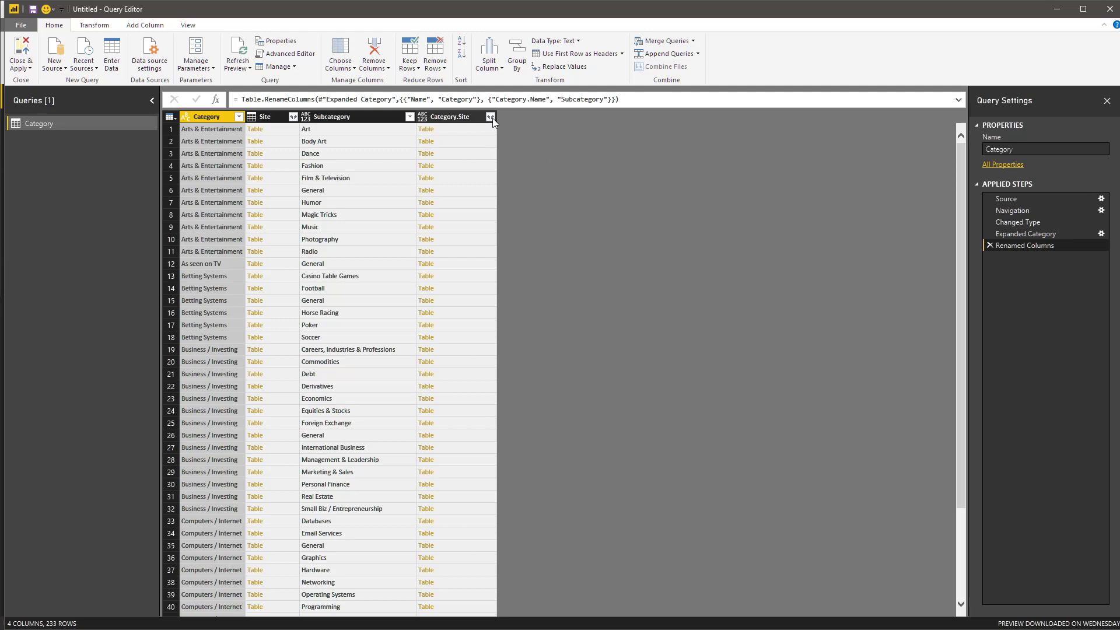
Expand Category.Site into product columns without the original column name prefix.
click(490, 117)
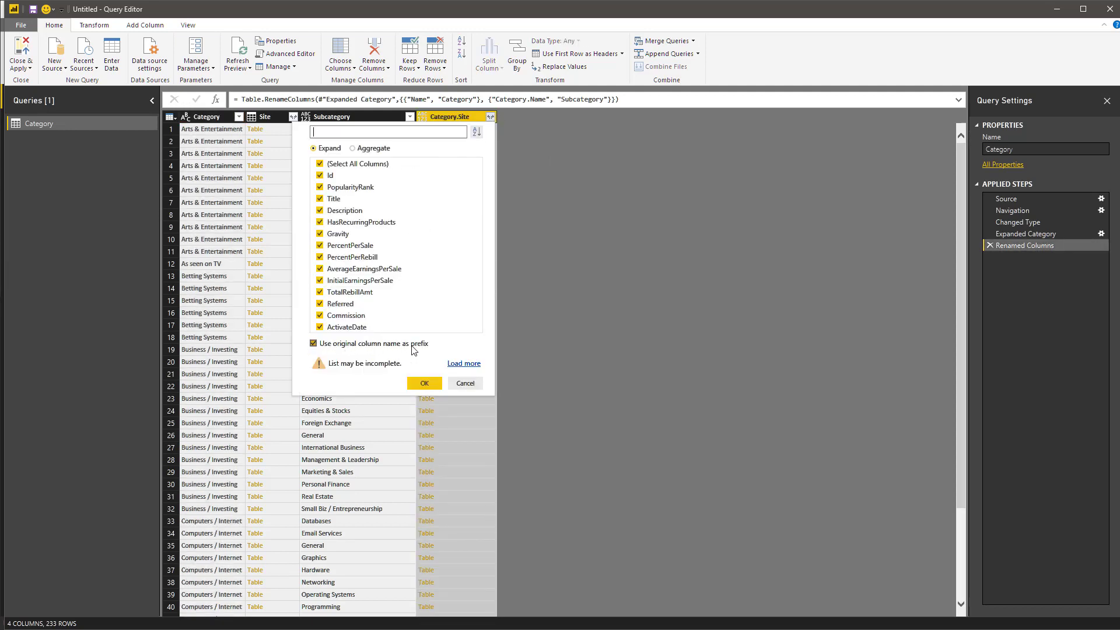
click(314, 344)
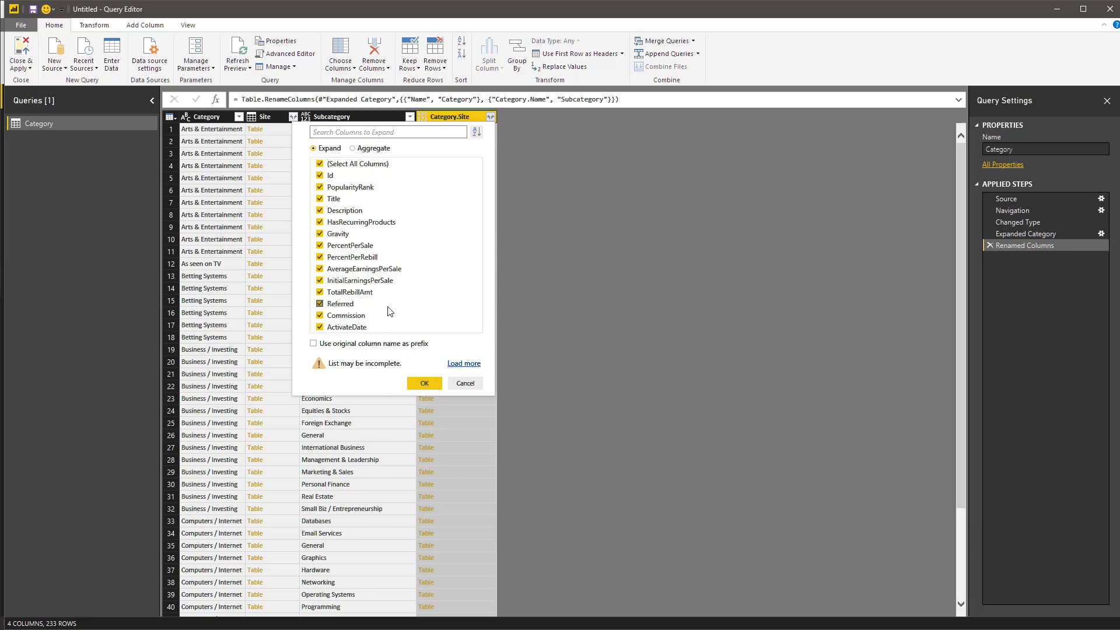
click(422, 384)
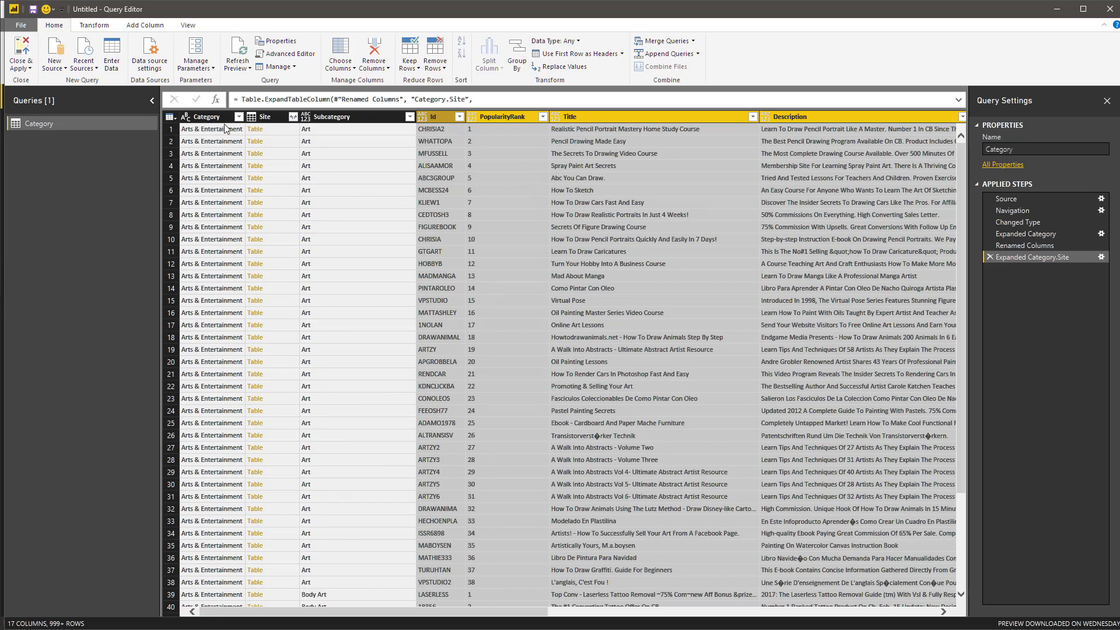
Remove the Site column from the Category query.
click(272, 119)
right_click(271, 119)
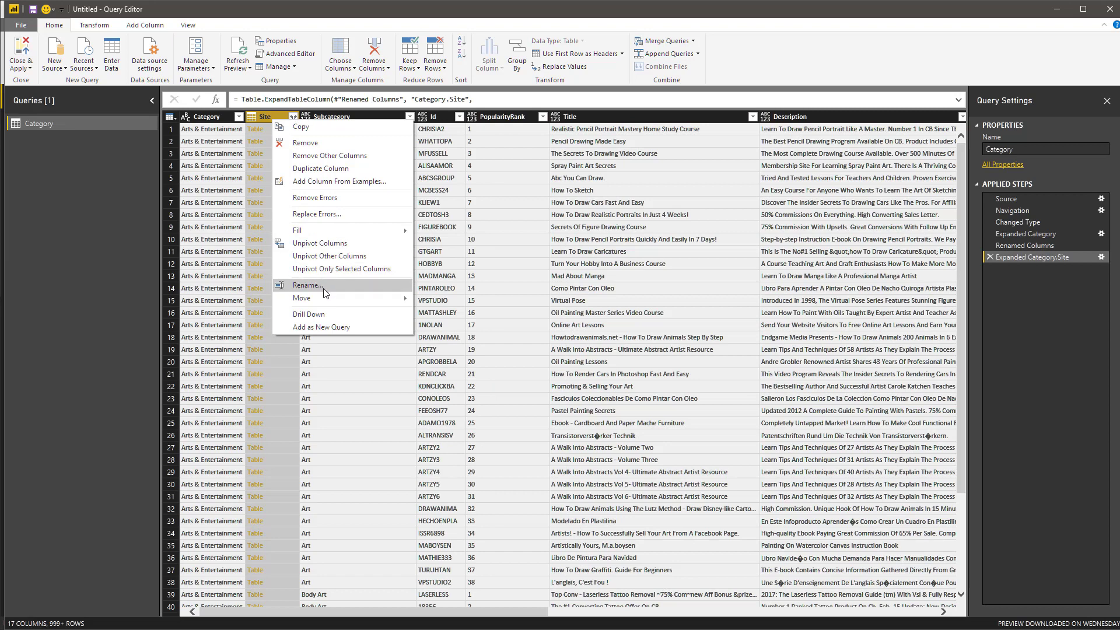
click(318, 143)
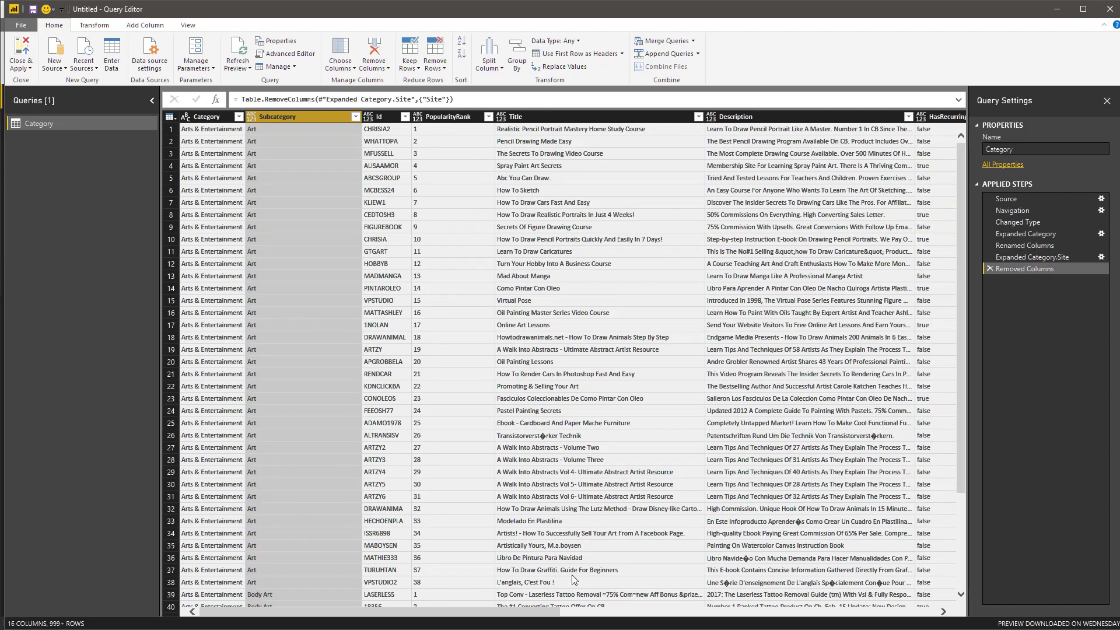
Inspect row 1's product values such as Gravity, Commission, ActivateDate and Referred.
drag(540, 613, 734, 617)
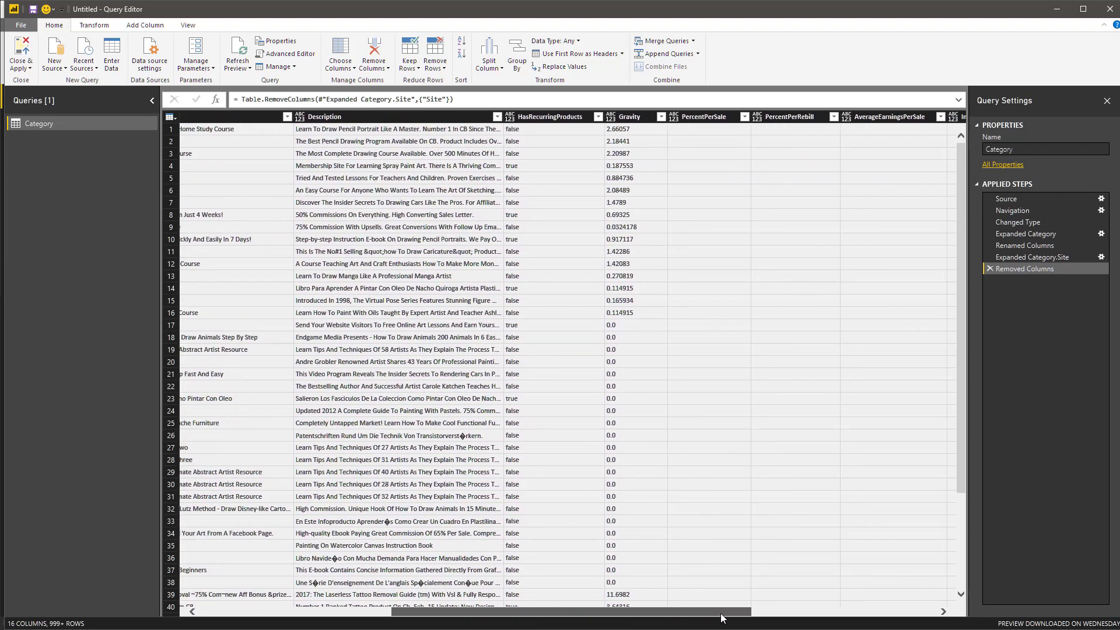
click(569, 131)
key(Right)
key(Right)
key(Right)
key(Right)
key(Right)
key(Right)
key(Right)
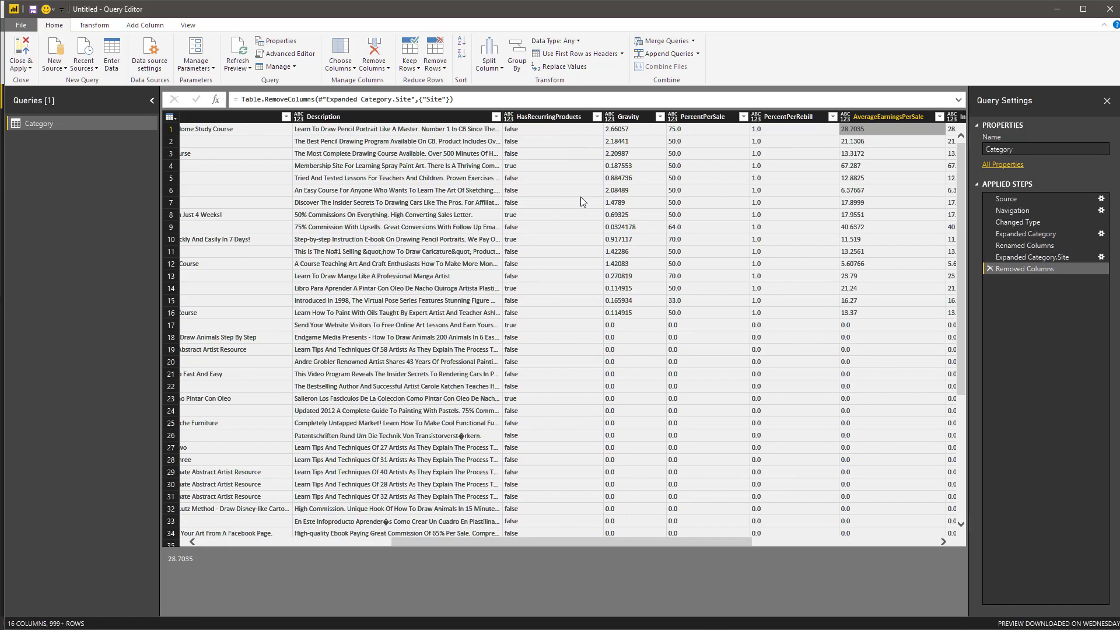
key(Left)
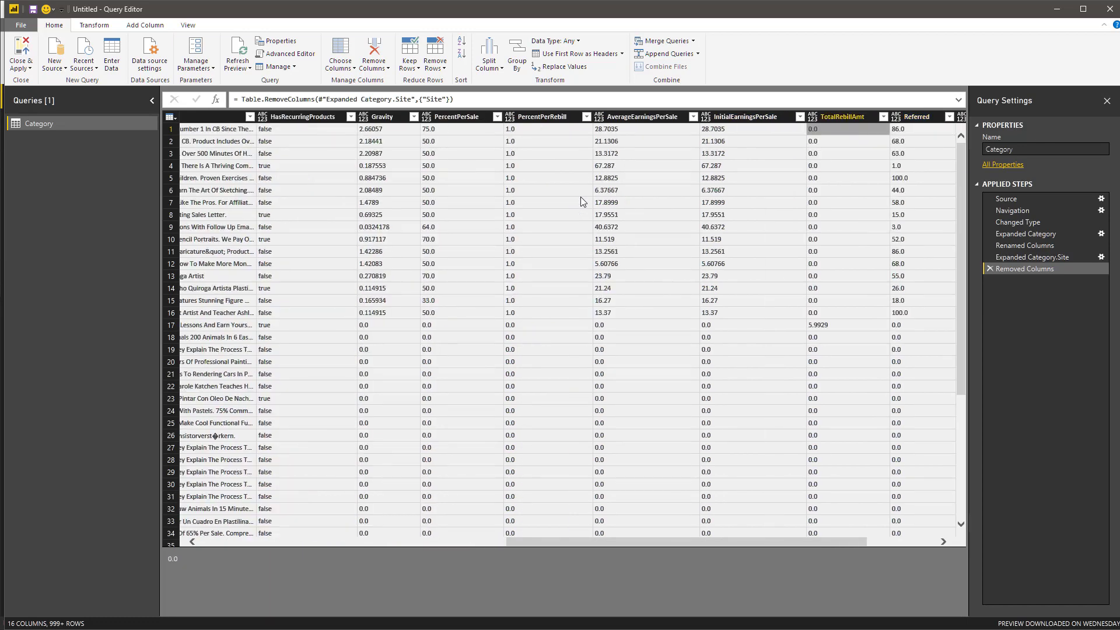
key(Right)
key(Right)
key(Right)
key(Left)
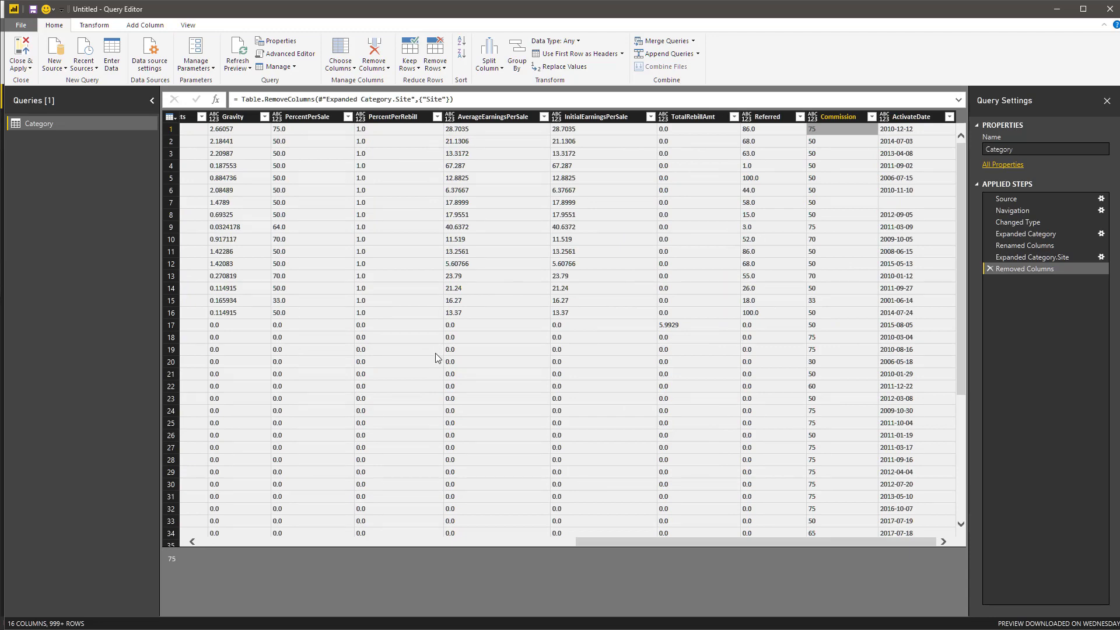
key(Left)
key(Left)
key(Left)
key(Left)
key(Left)
key(Left)
key(Left)
key(Left)
key(Left)
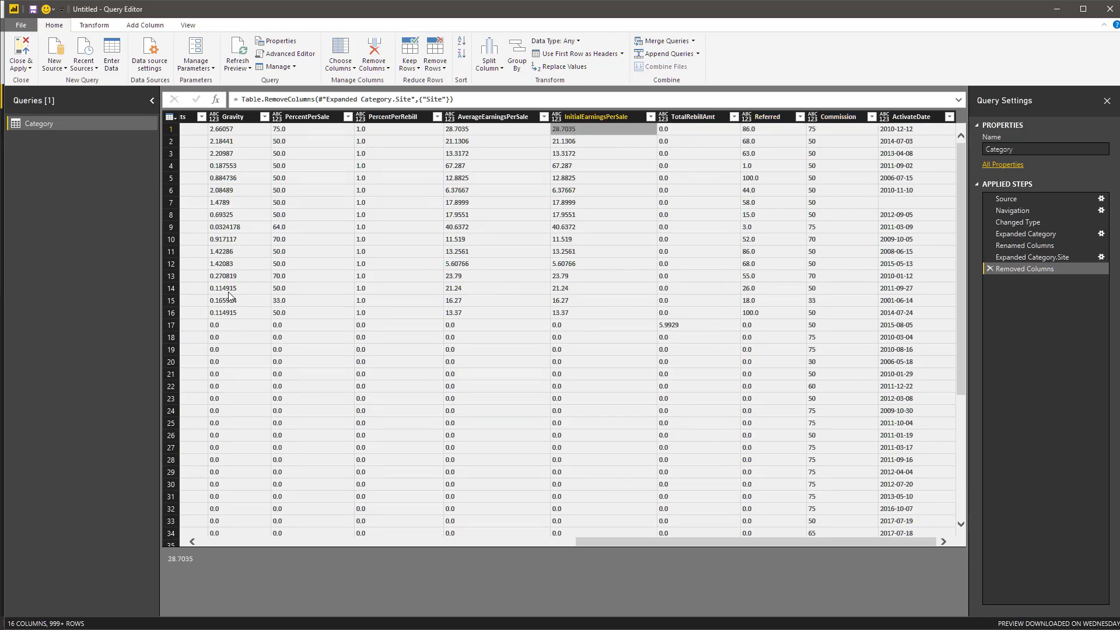
key(Right)
key(Right)
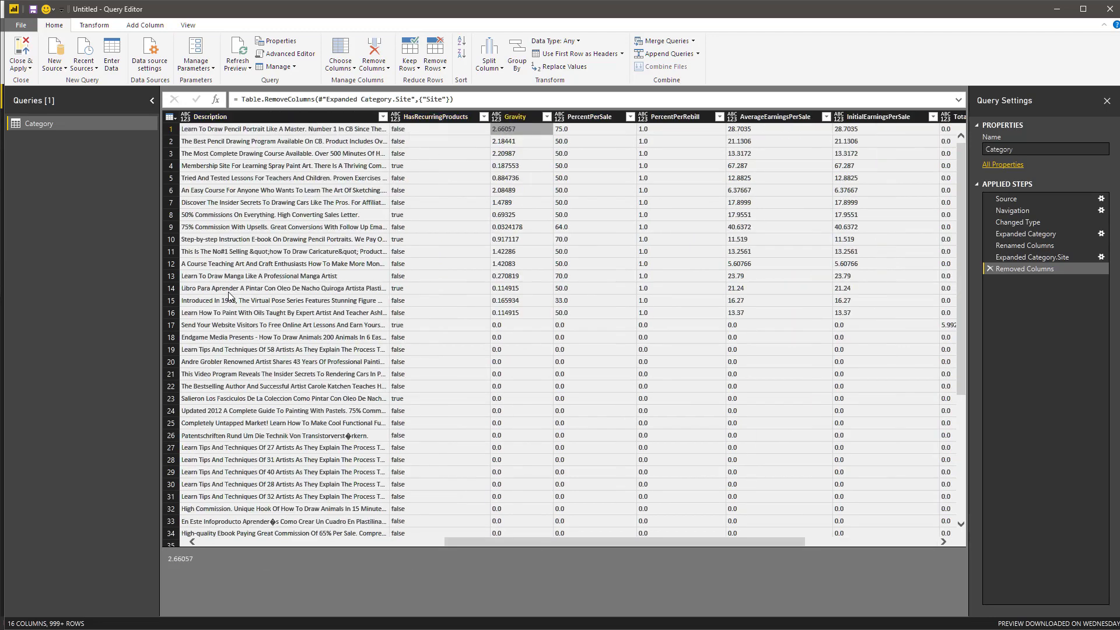
key(Right)
key(Left)
key(Right)
key(Right)
key(Right)
key(Right)
key(Right)
key(Right)
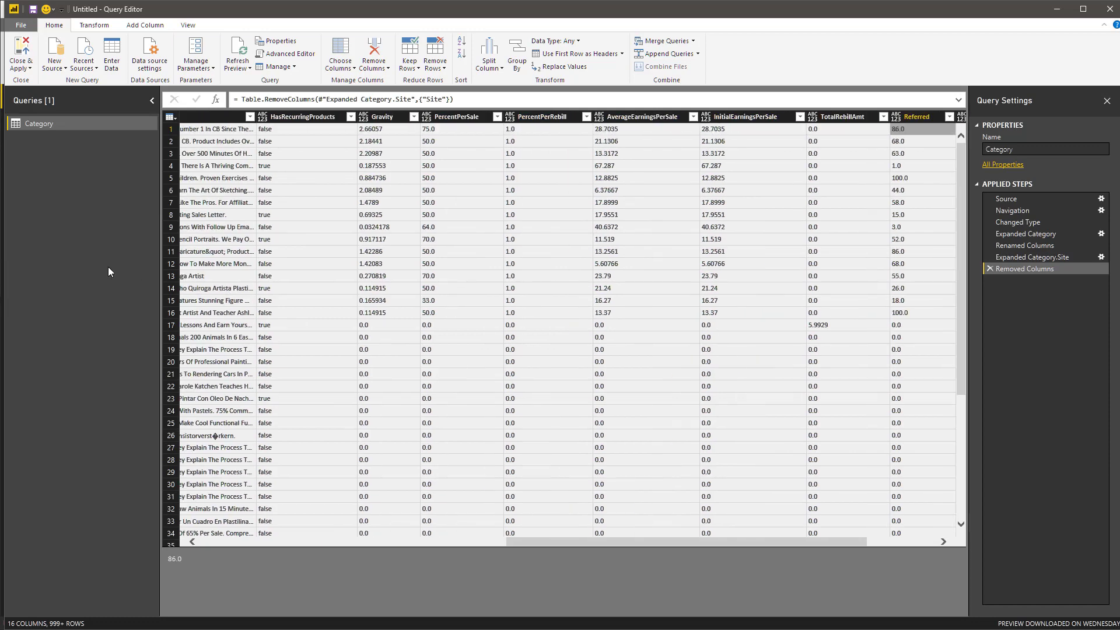
Change PercentPerSale to Decimal Number instead of Percentage, replacing the current type conversion.
click(454, 115)
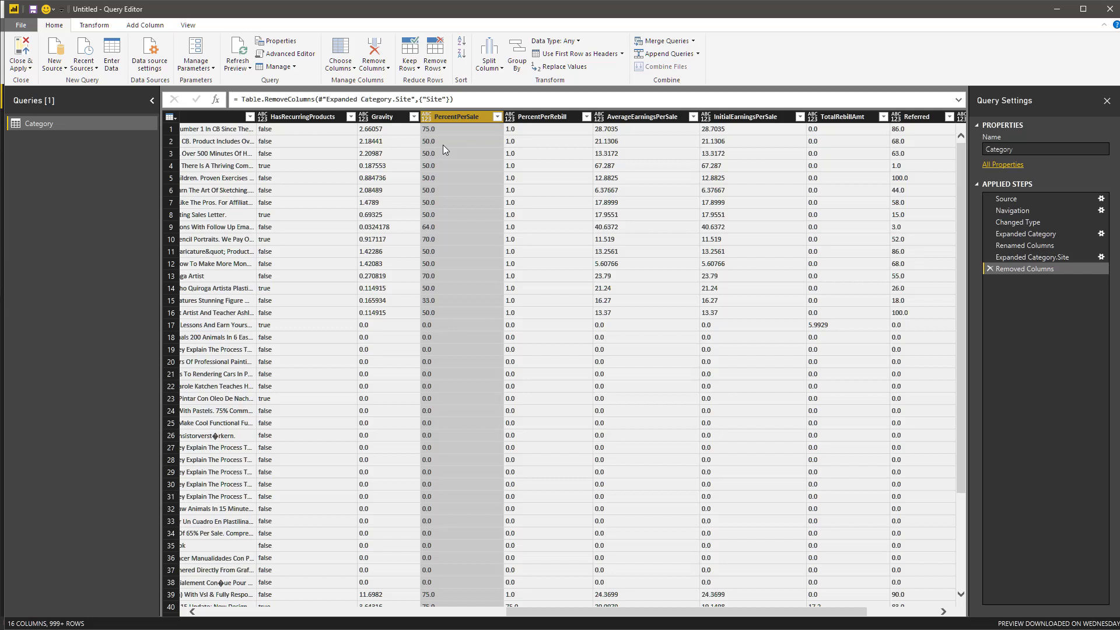
click(94, 25)
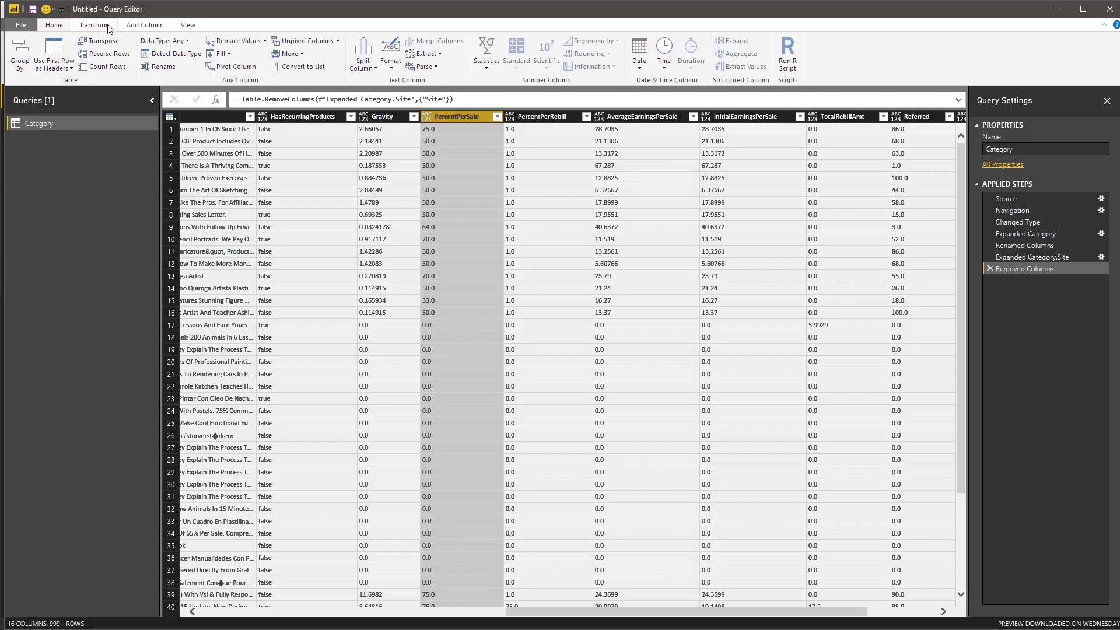
click(183, 47)
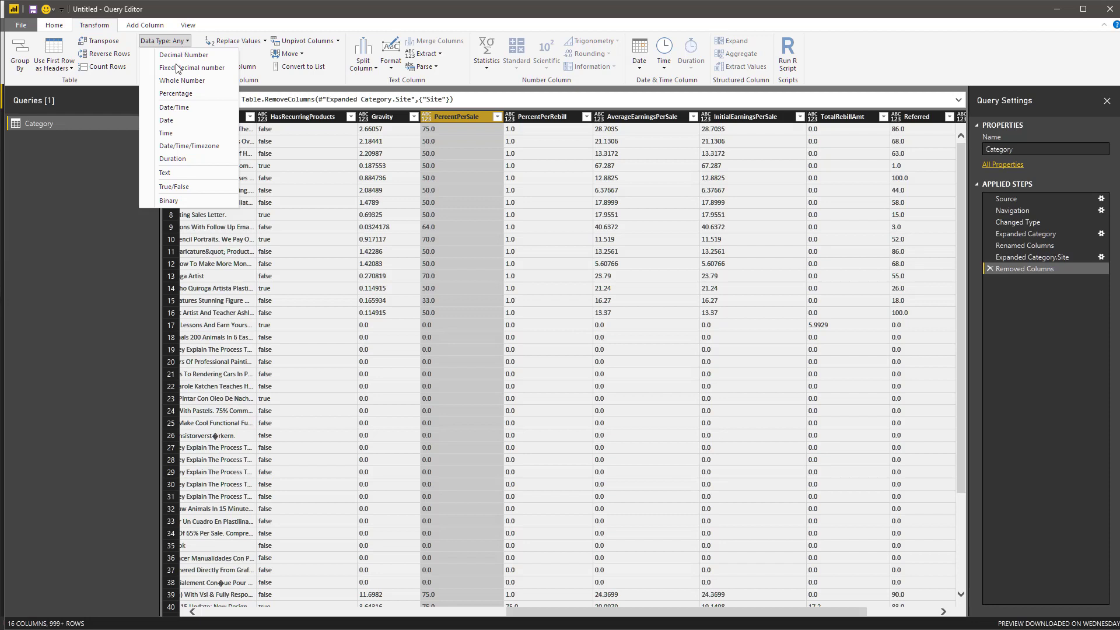
click(175, 93)
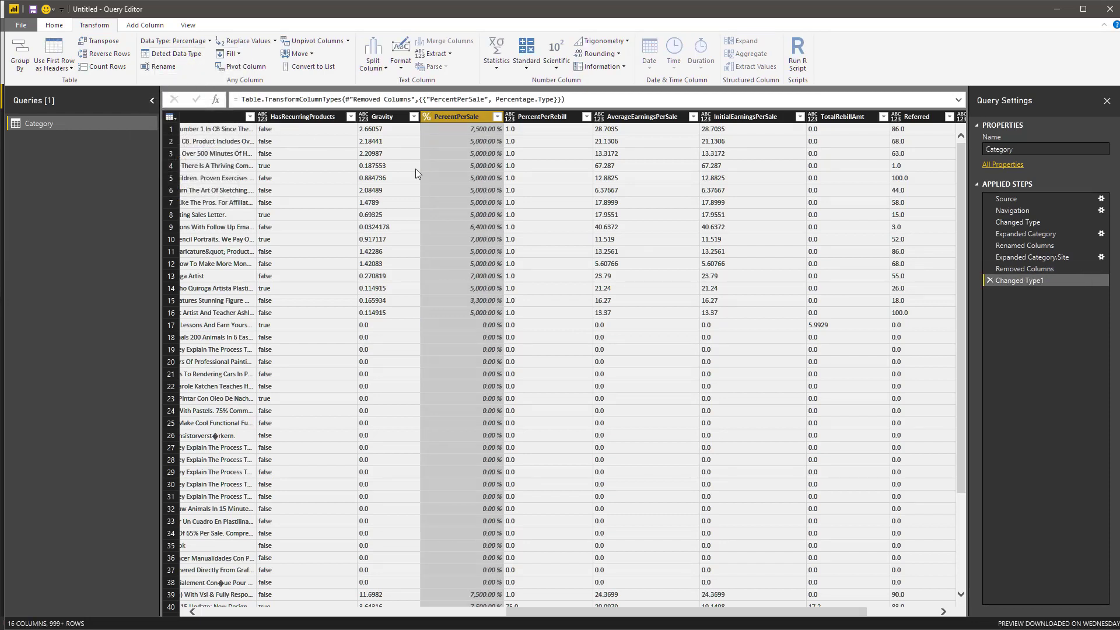
click(197, 46)
click(184, 55)
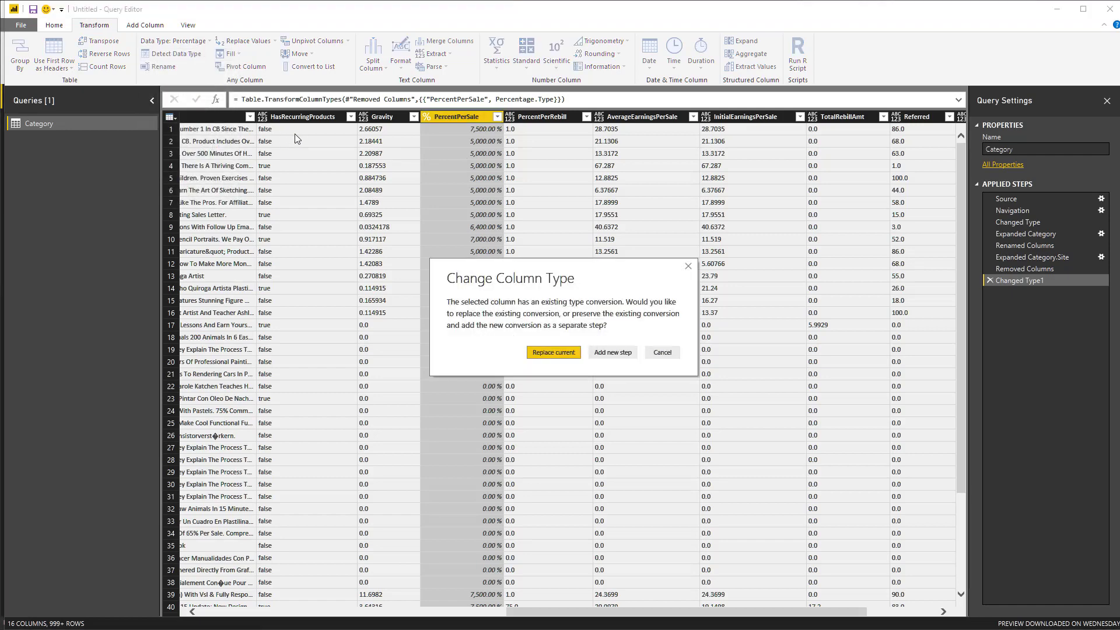
click(541, 359)
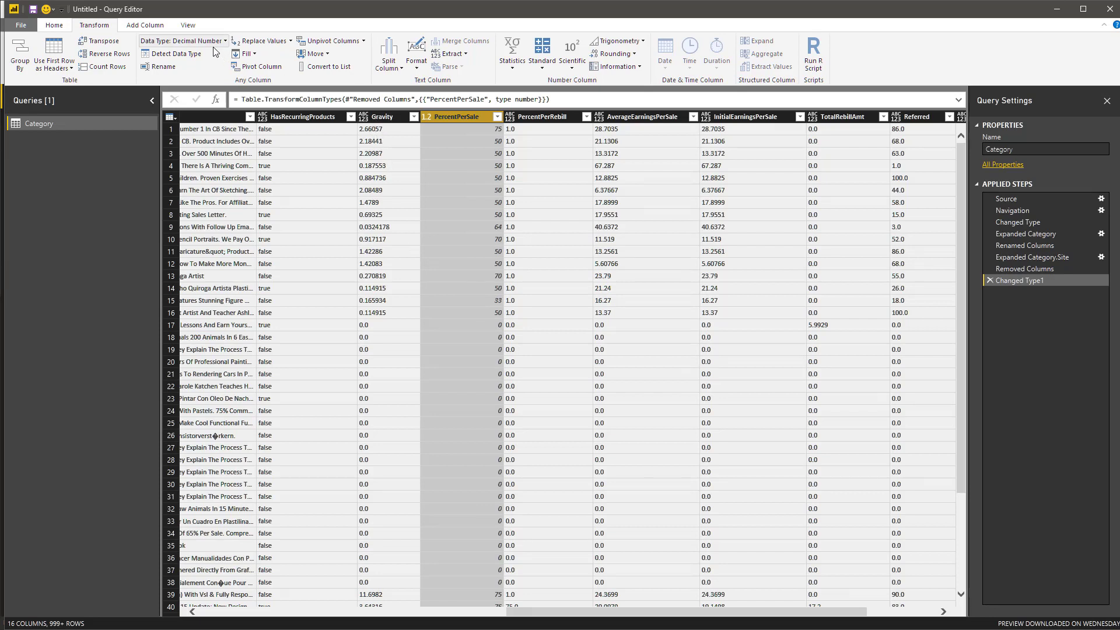
Set Gravity, PercentPerRebill, earnings, TotalRebillAmt, Referred and Commission to Decimal Number.
click(389, 114)
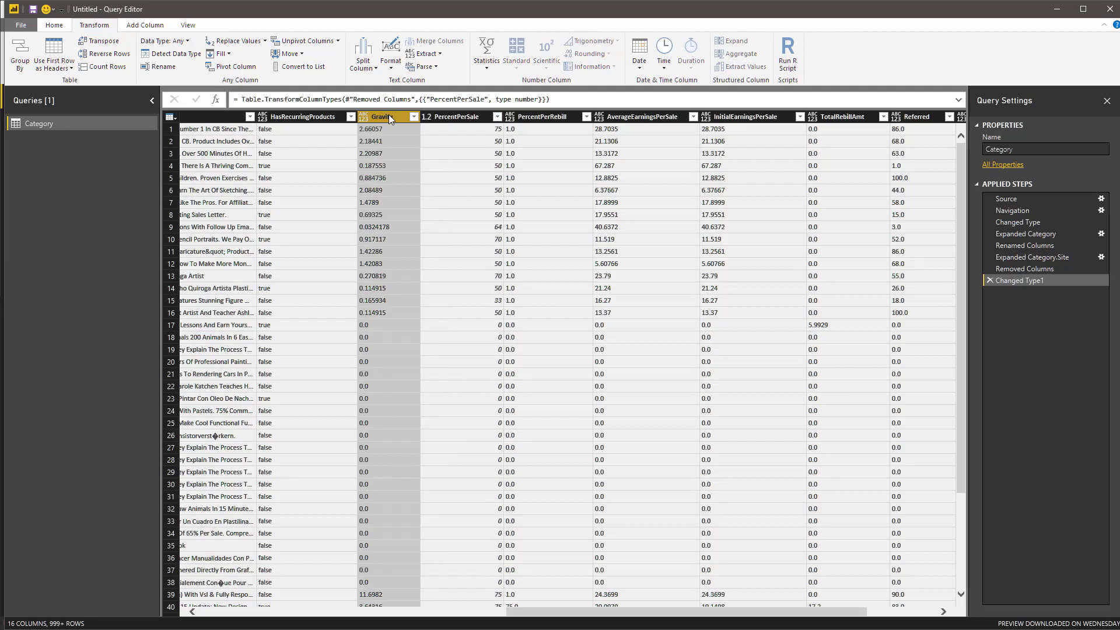
shift+click(556, 118)
shift+click(915, 117)
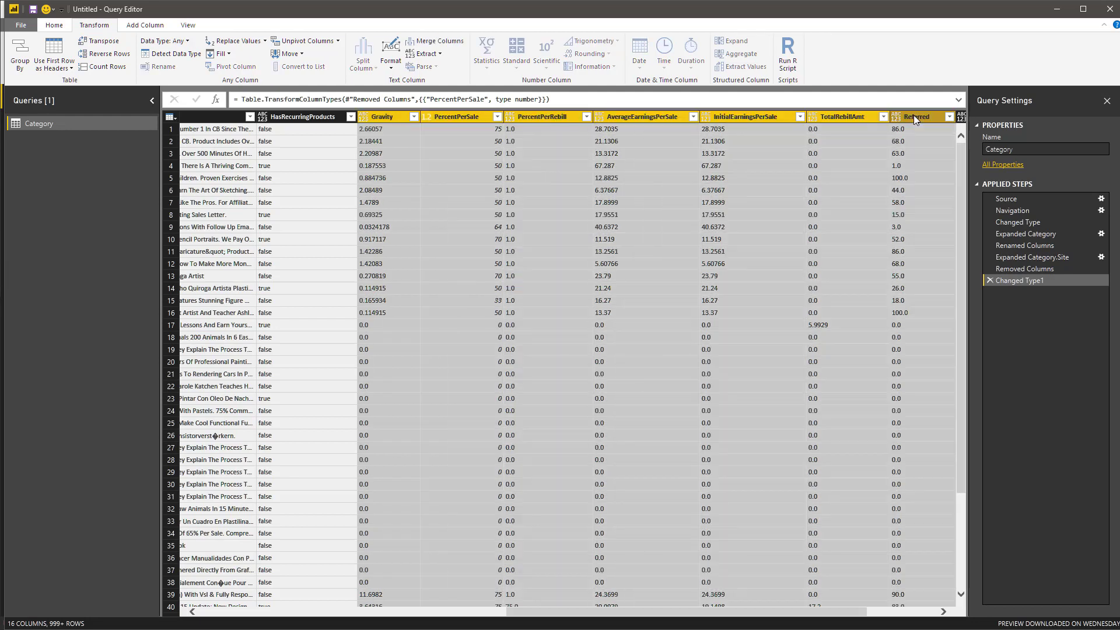
click(177, 41)
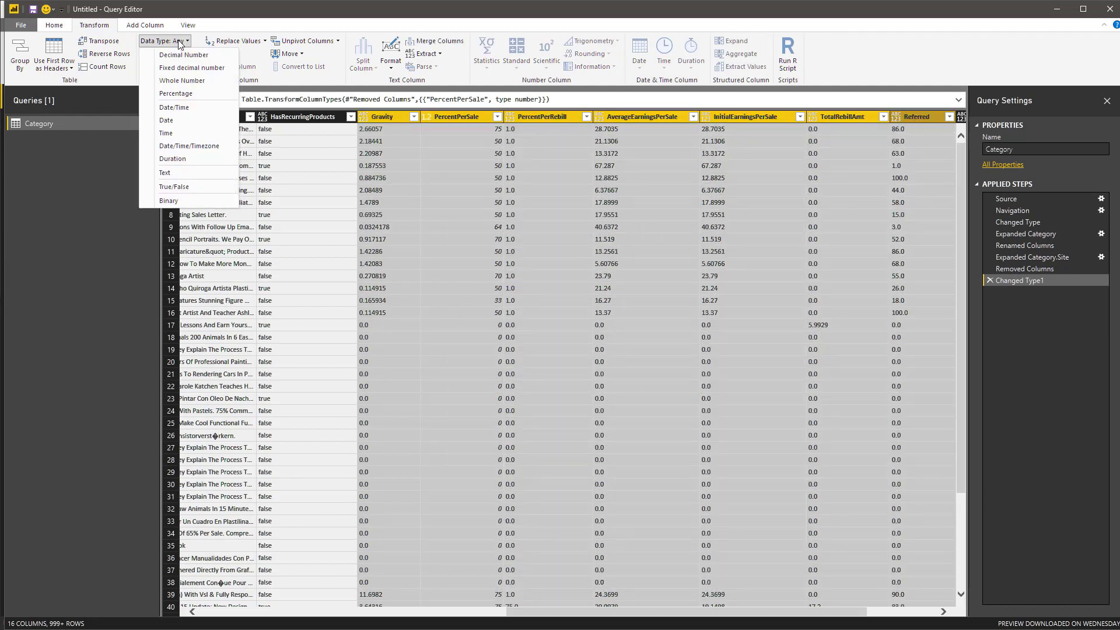
click(180, 56)
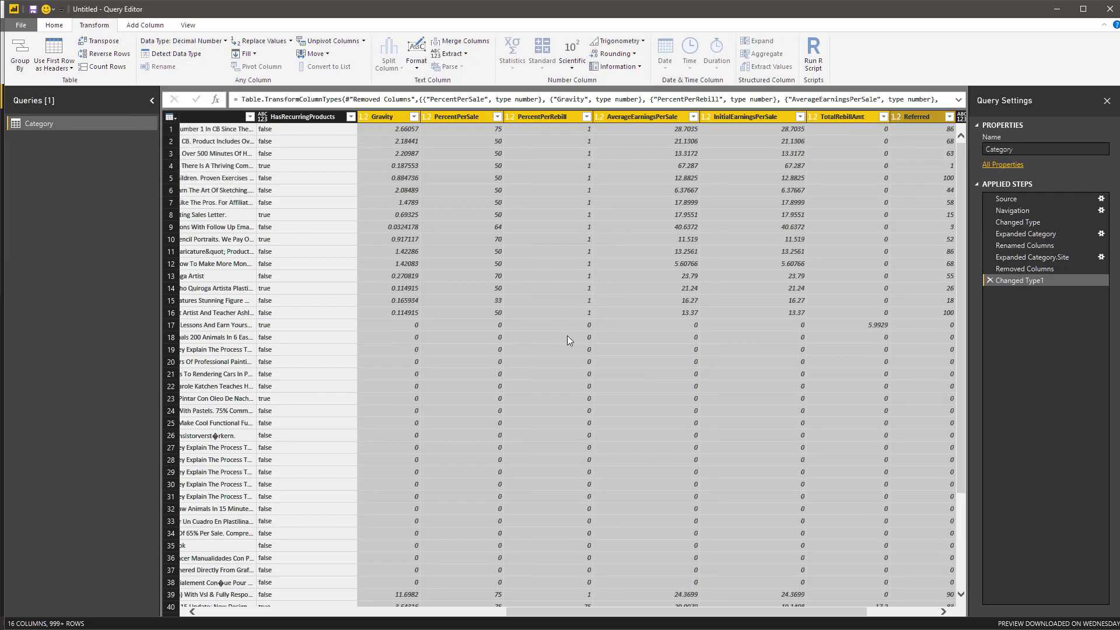
drag(862, 612, 932, 612)
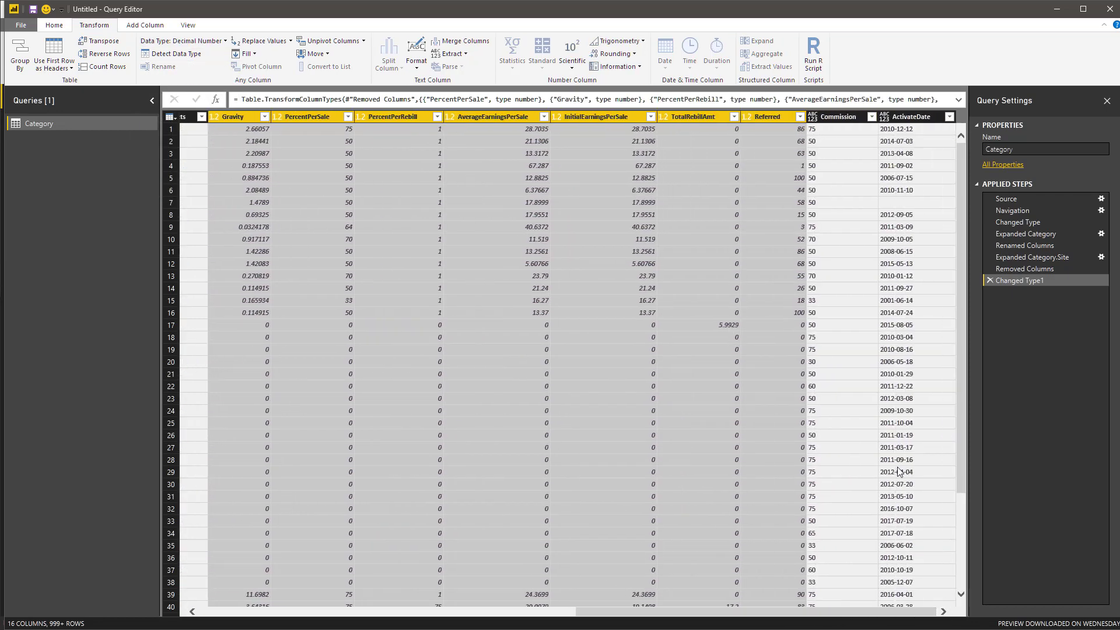
click(829, 116)
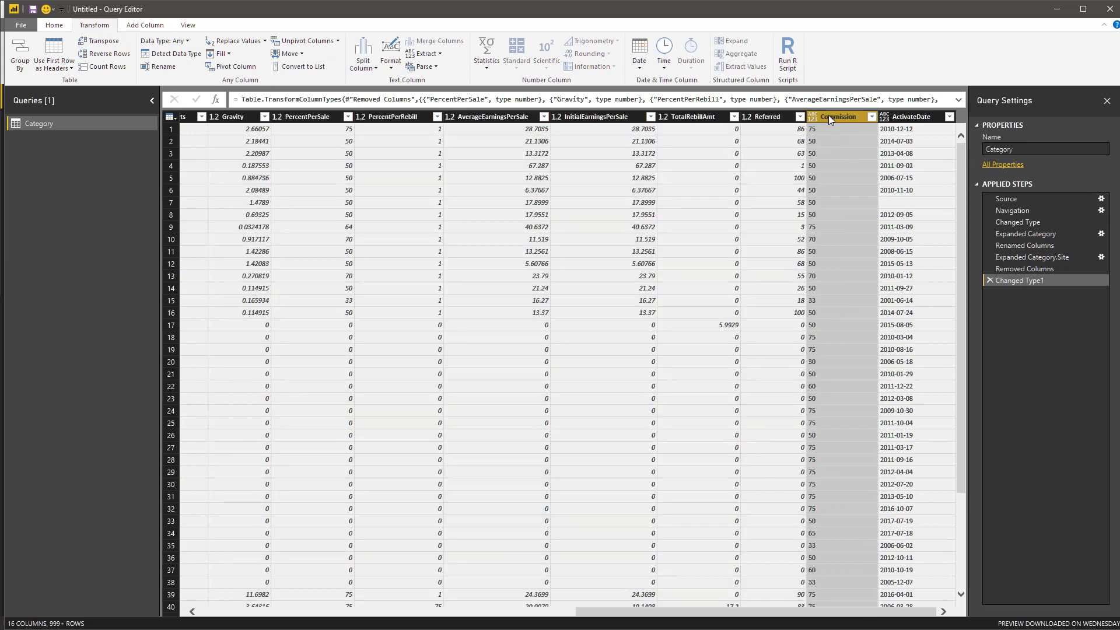
click(166, 41)
click(178, 67)
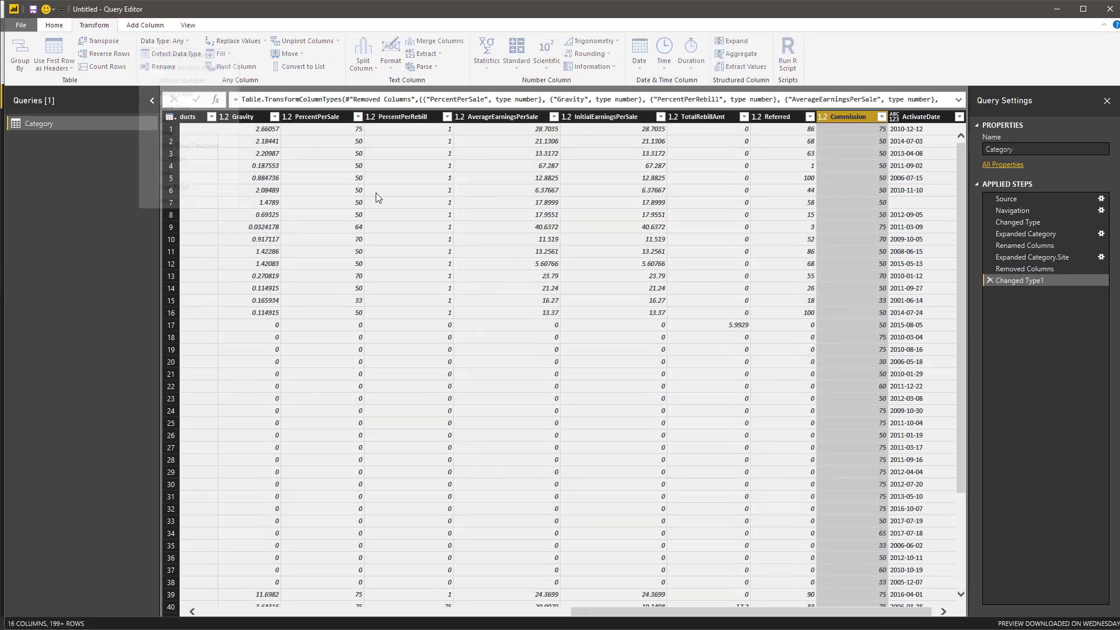
Change ActivateDate to the Date type, showing values like 12/12/2010, and scroll back left.
click(923, 118)
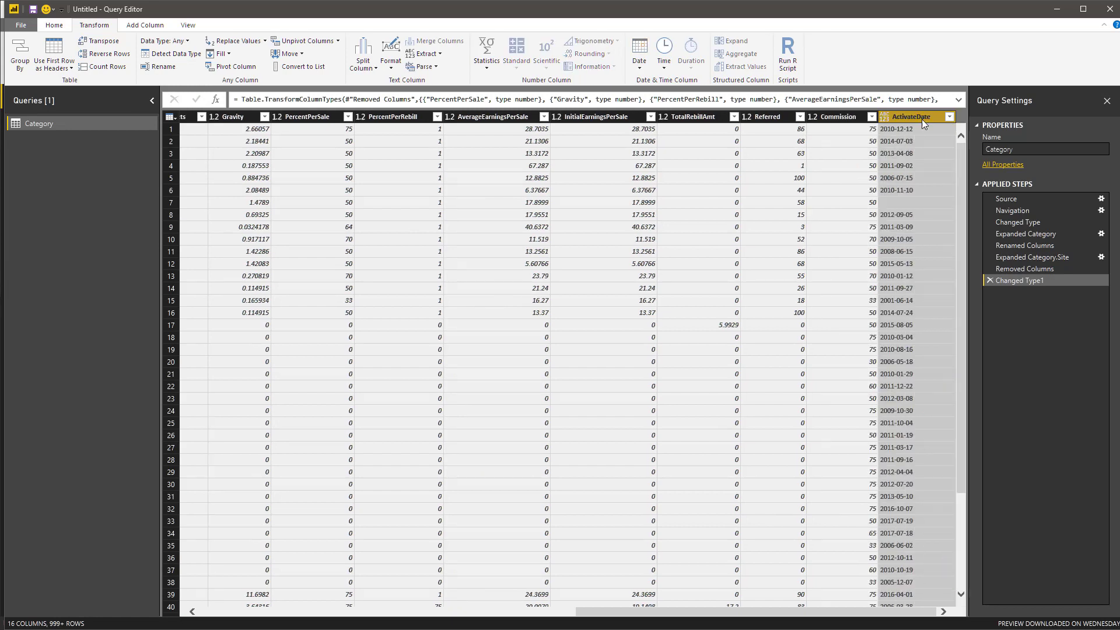
click(165, 41)
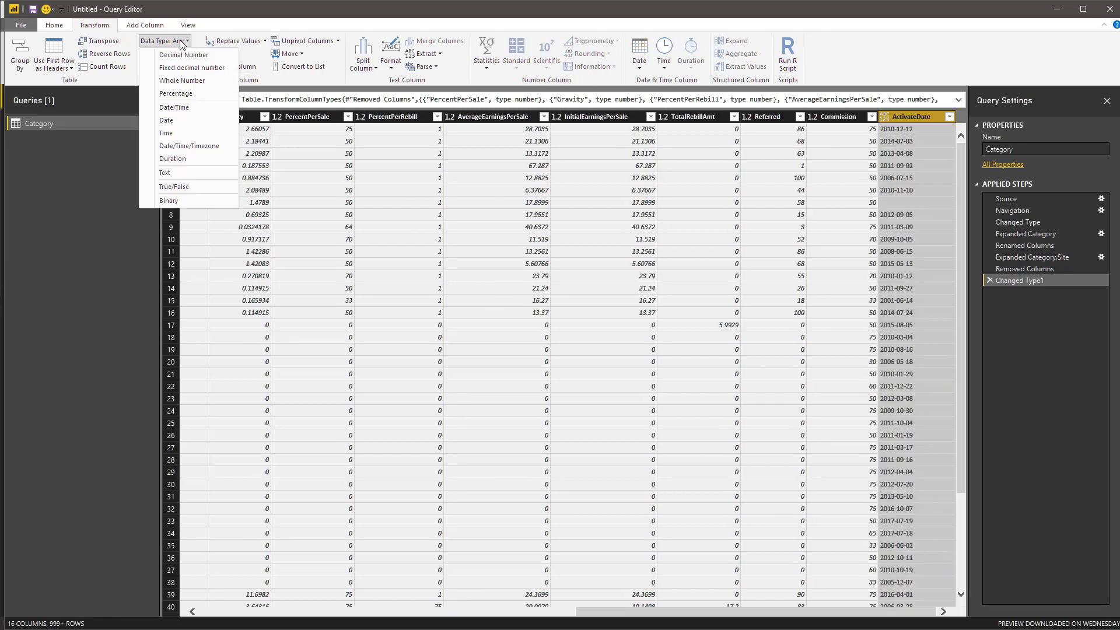
click(173, 120)
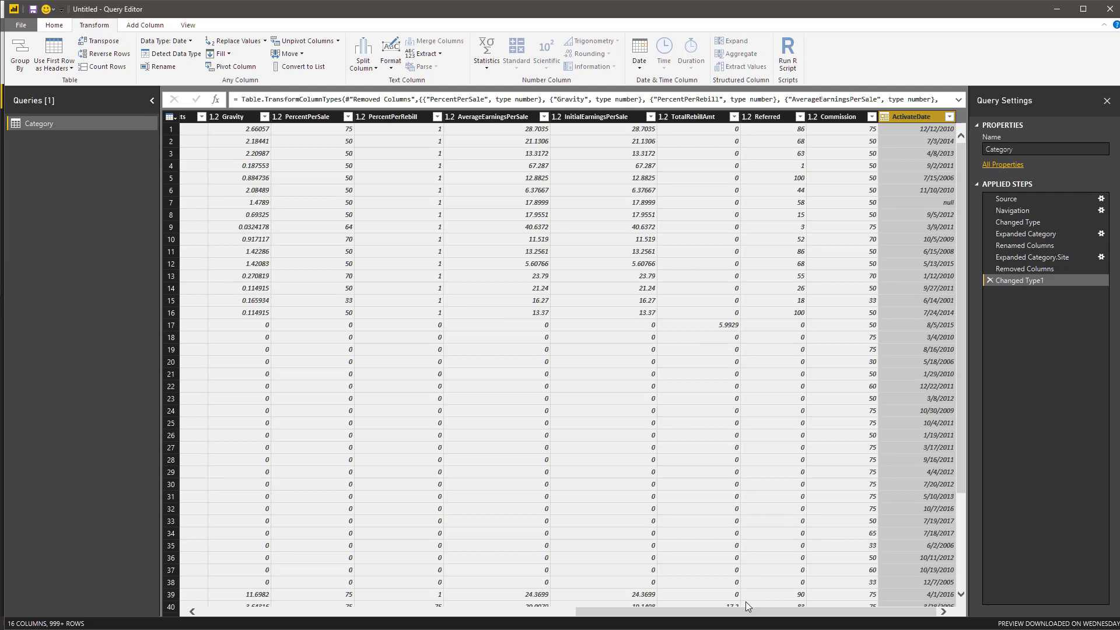
drag(747, 610, 337, 584)
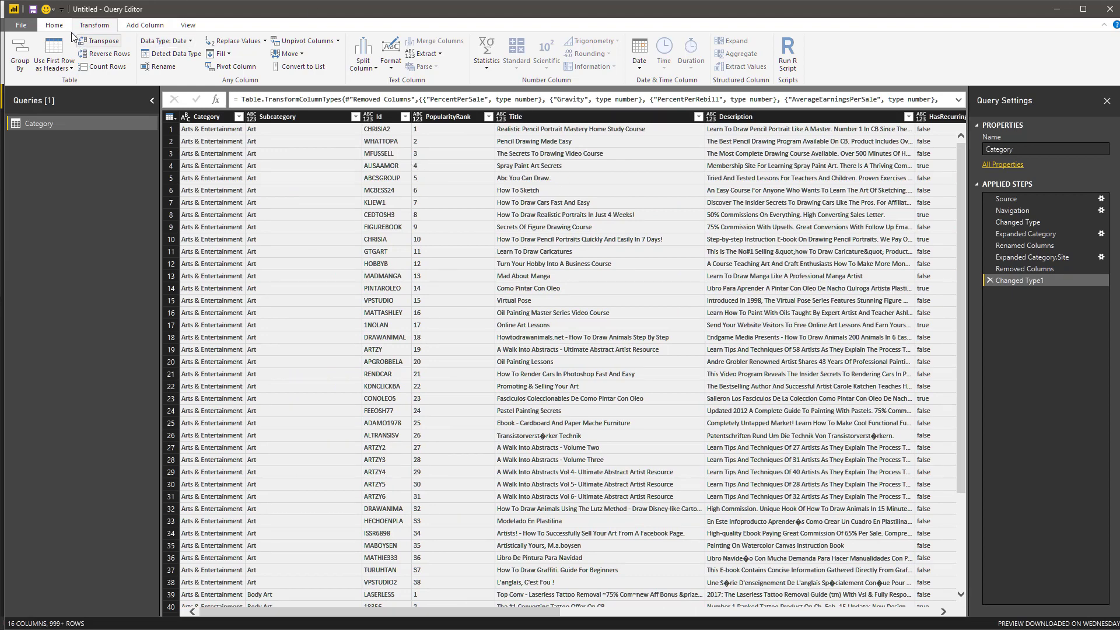
Apply the query changes, check the loaded Category table's 5,481 rows in Data view, and return to the report page.
click(54, 25)
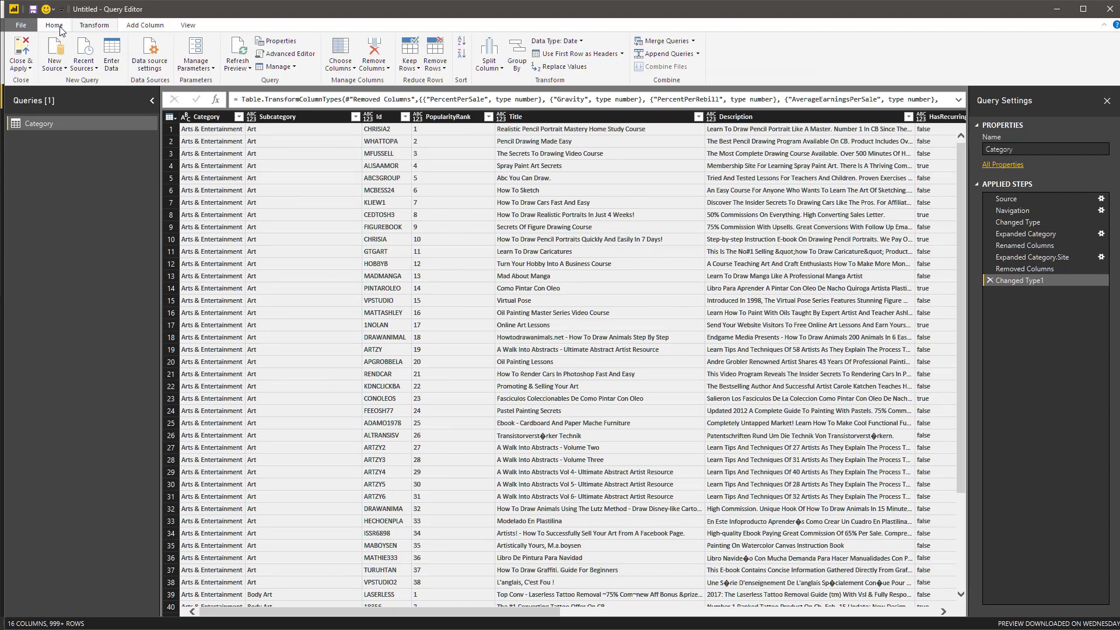
click(20, 58)
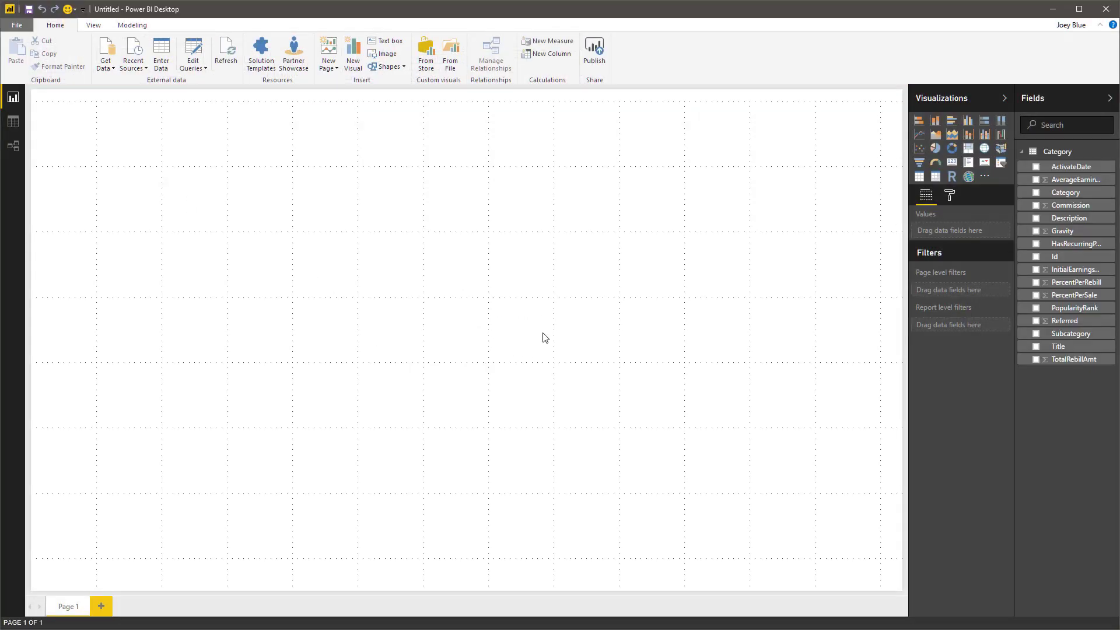
click(14, 122)
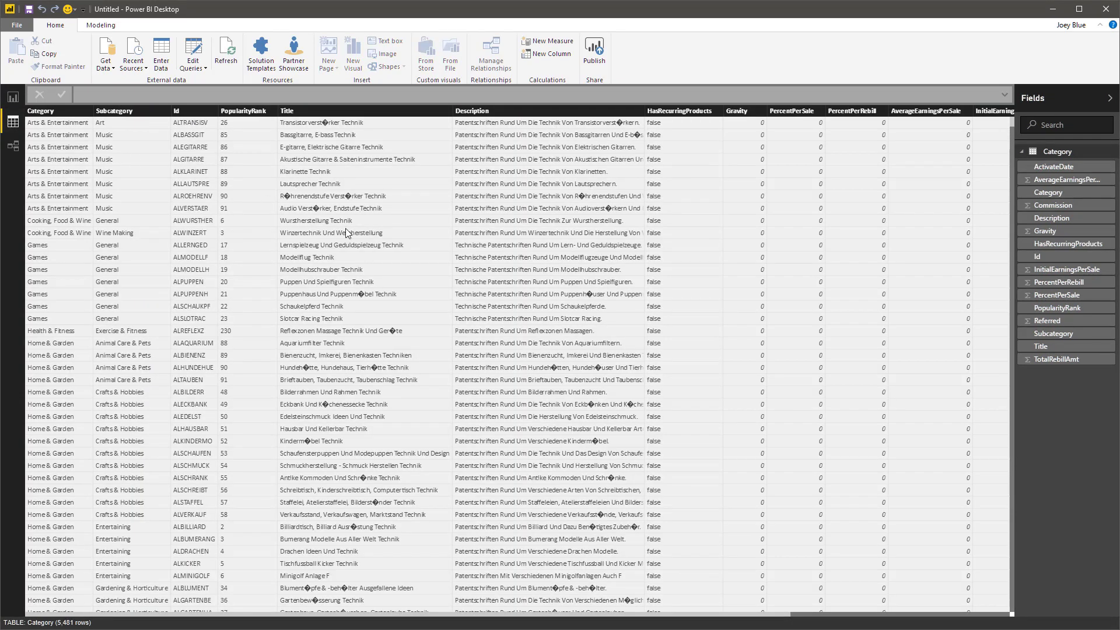
click(14, 97)
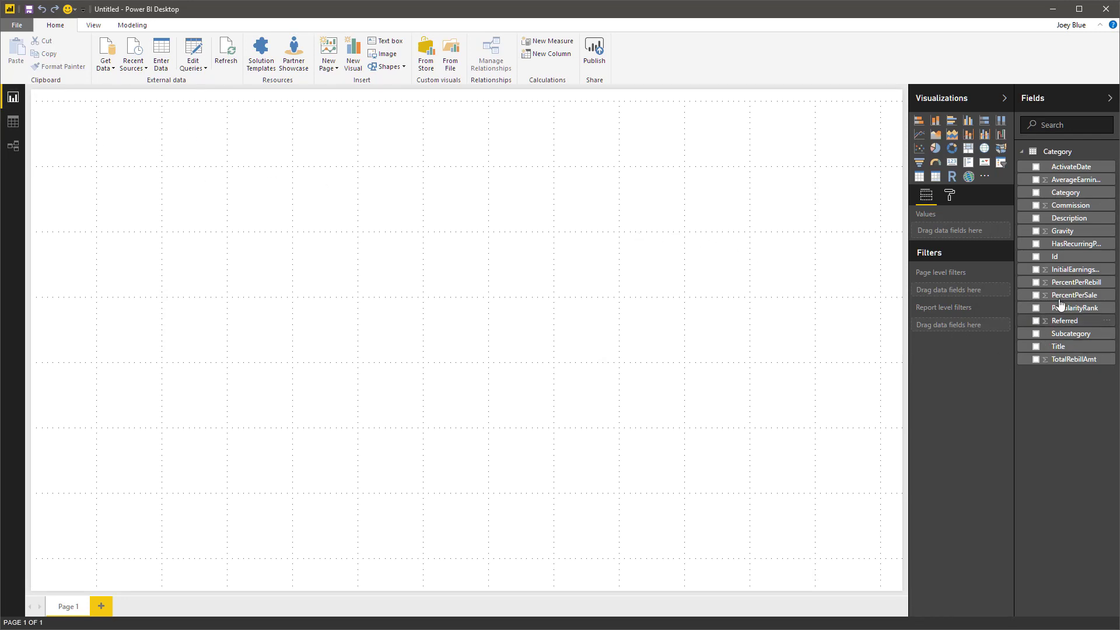
Build a visual of Category with Id summarised as Count of Id.
click(1036, 193)
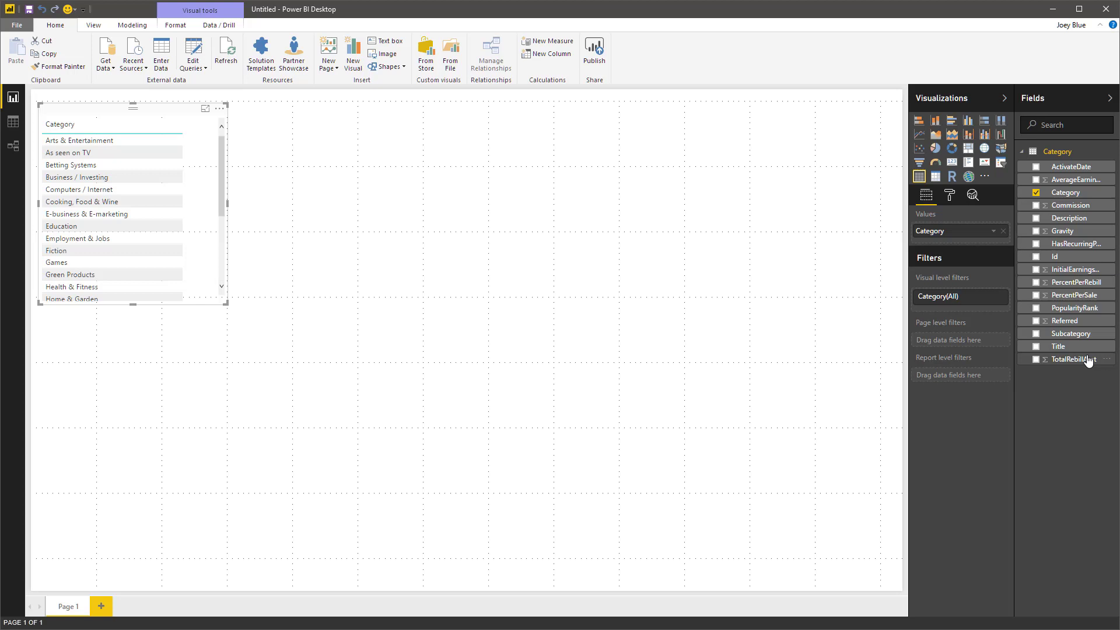
click(1037, 256)
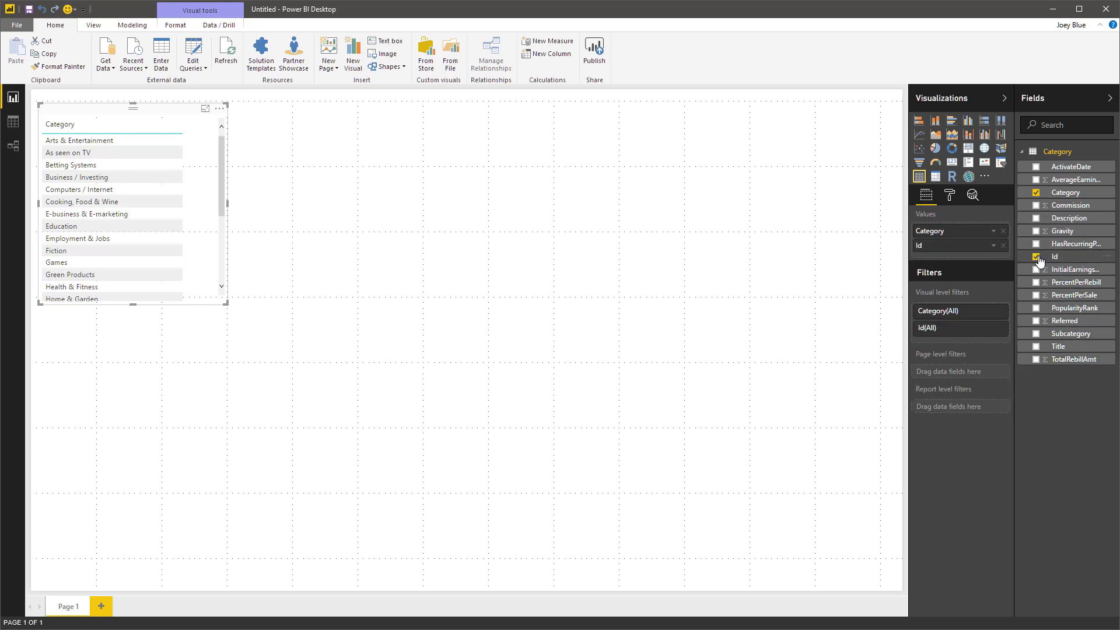
click(995, 248)
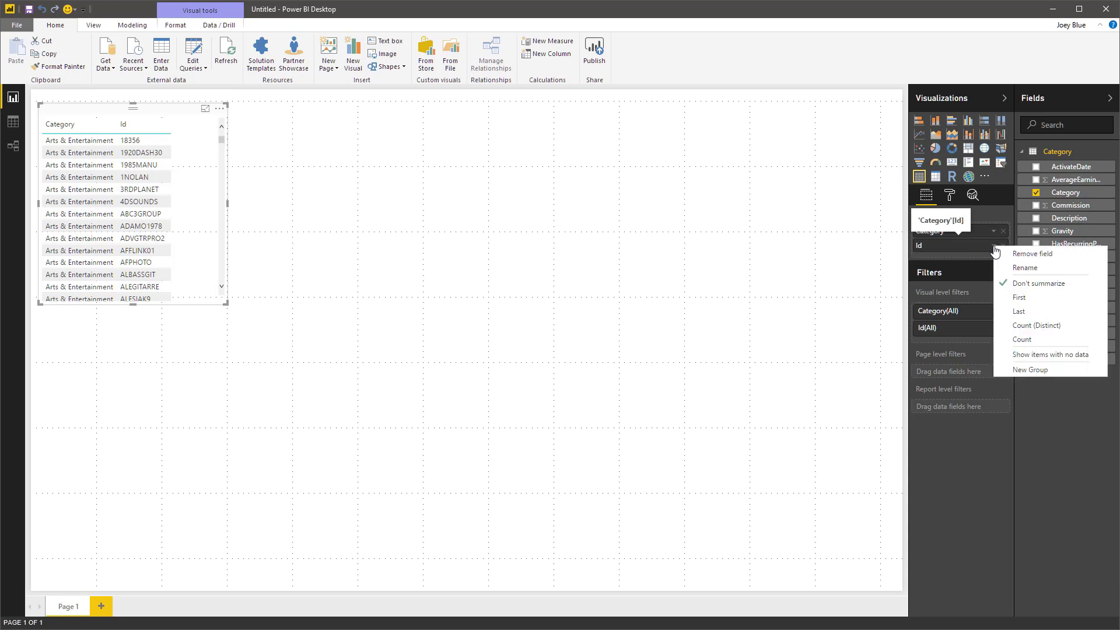
click(1022, 339)
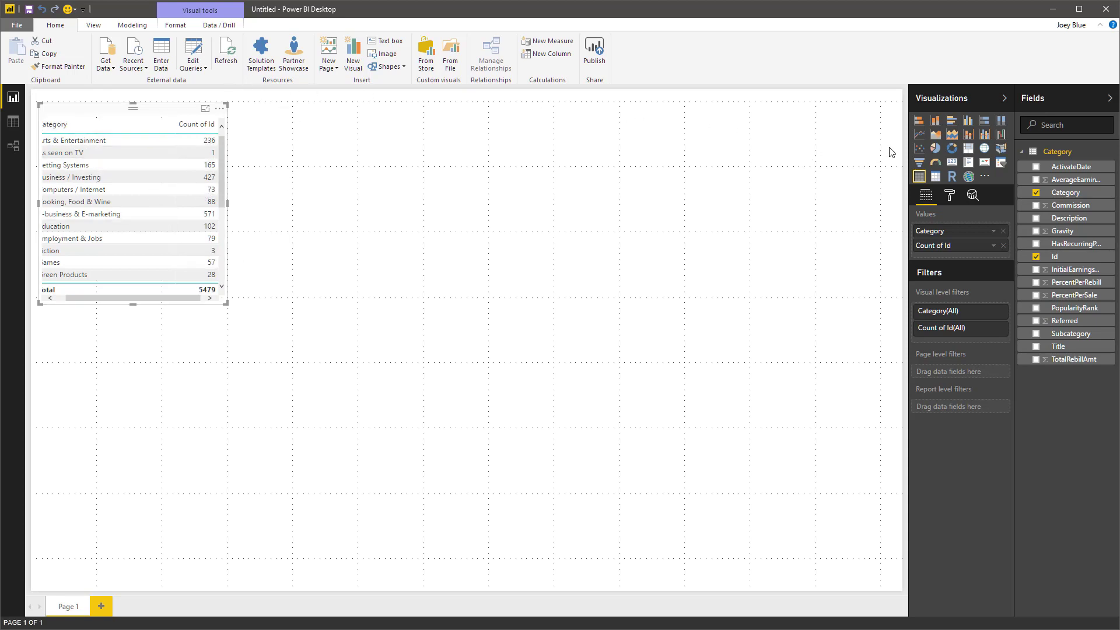
Make the Category visual a column chart, widen it, place it top-left, and sort by Count of Id descending.
click(935, 123)
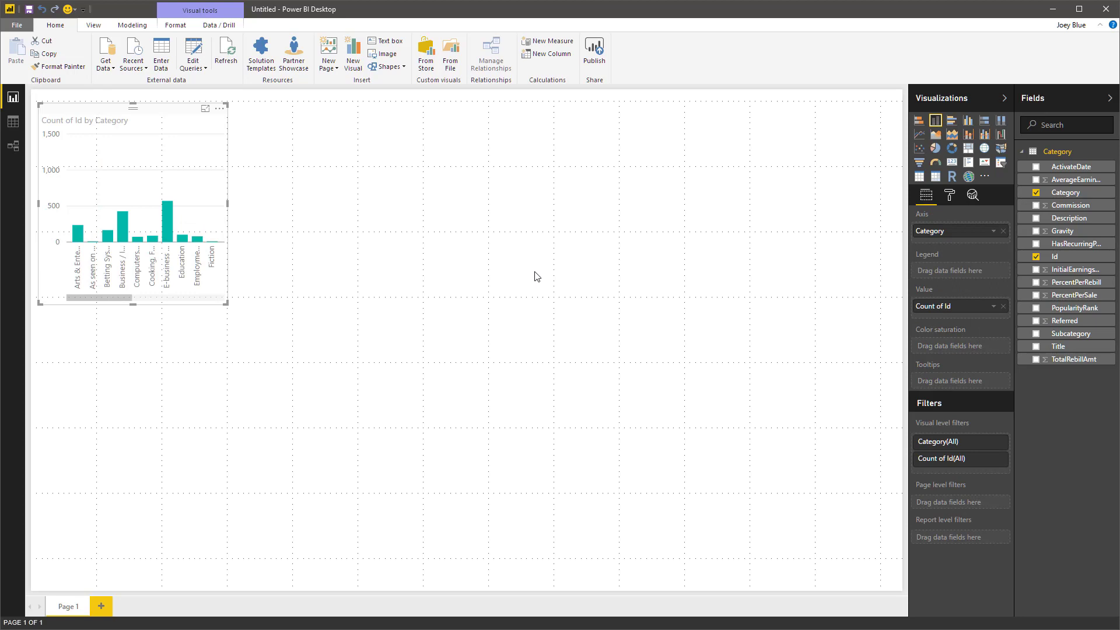
drag(232, 208, 379, 215)
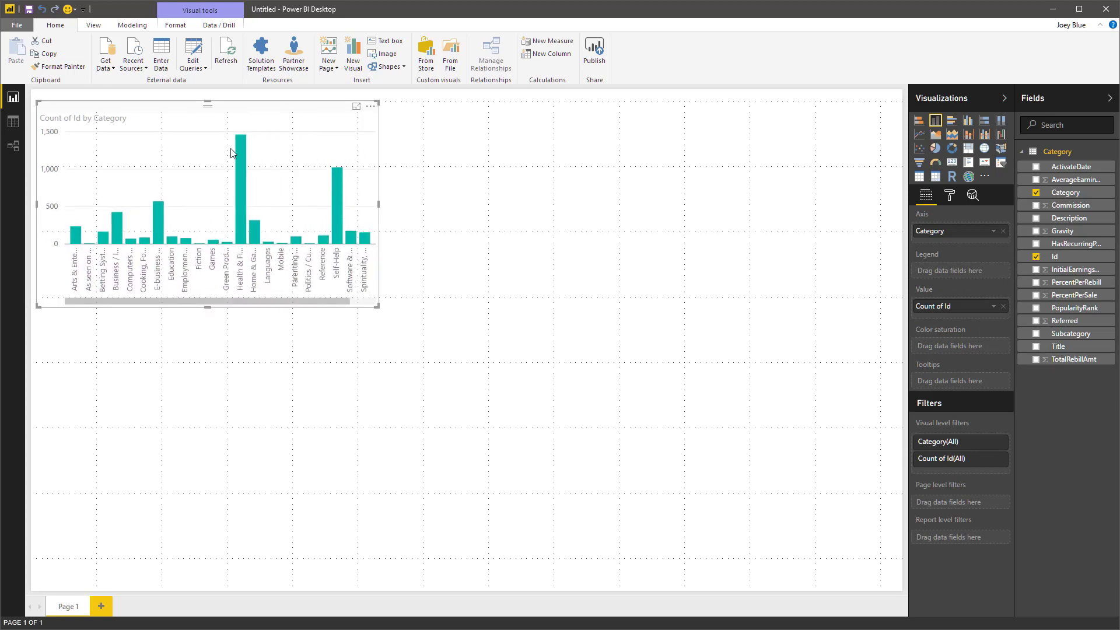
drag(181, 105, 146, 93)
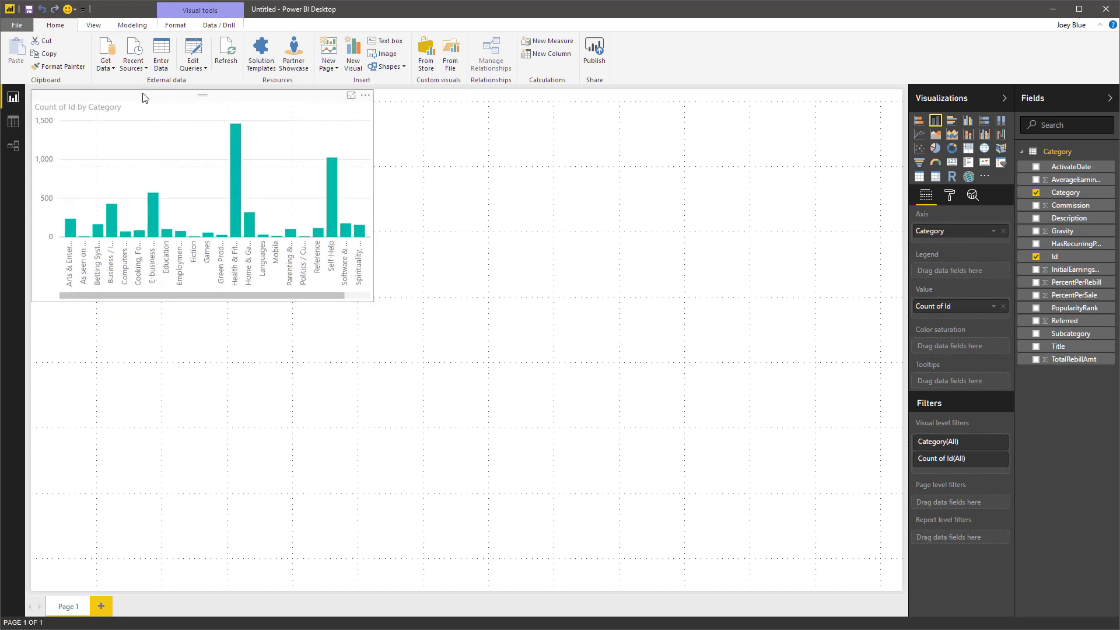
click(365, 95)
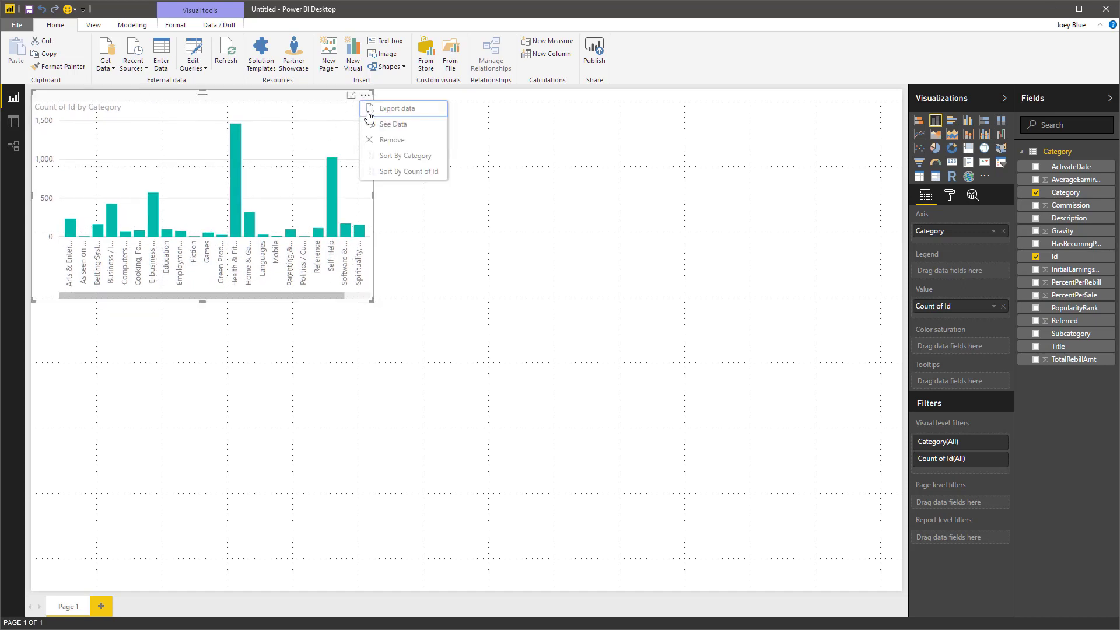
click(405, 172)
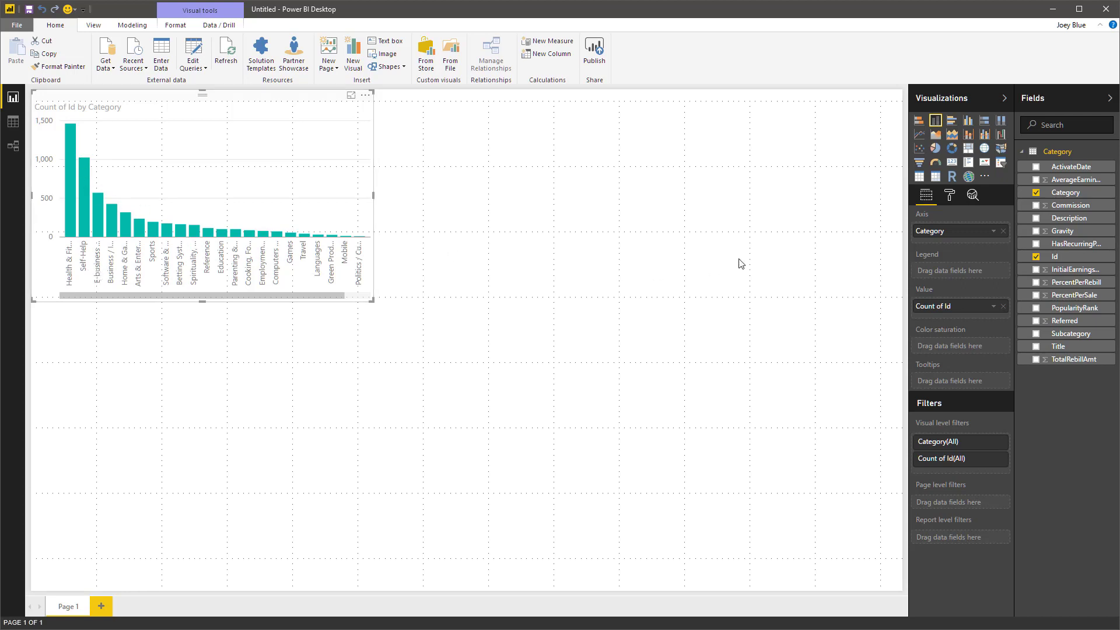
Turn on data labels for the Category chart's bars and preview it in Focus mode.
click(950, 196)
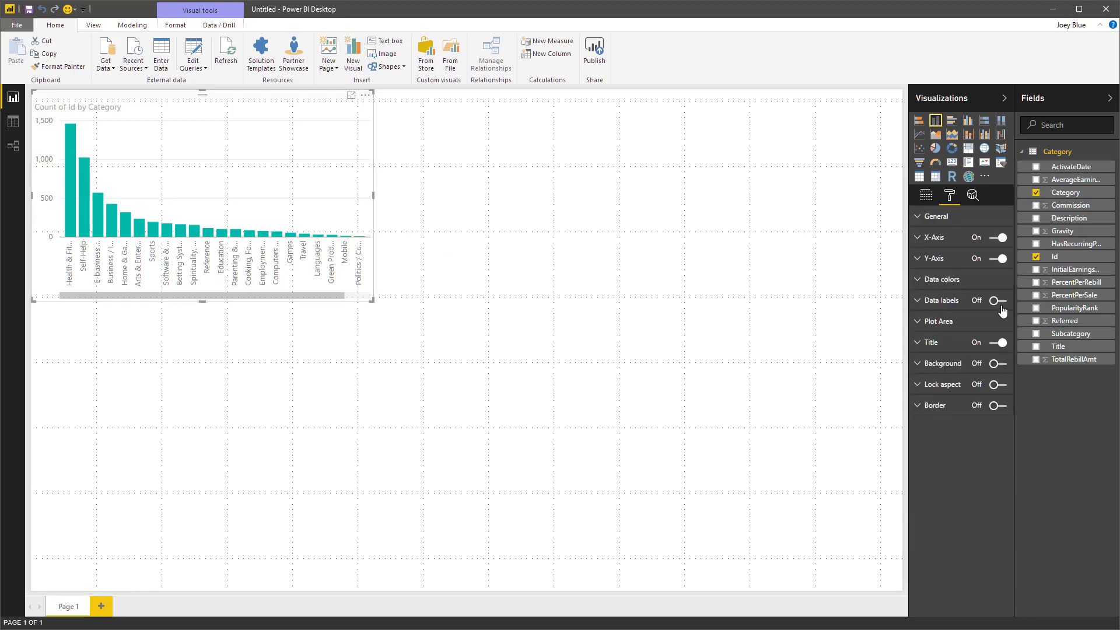
click(999, 300)
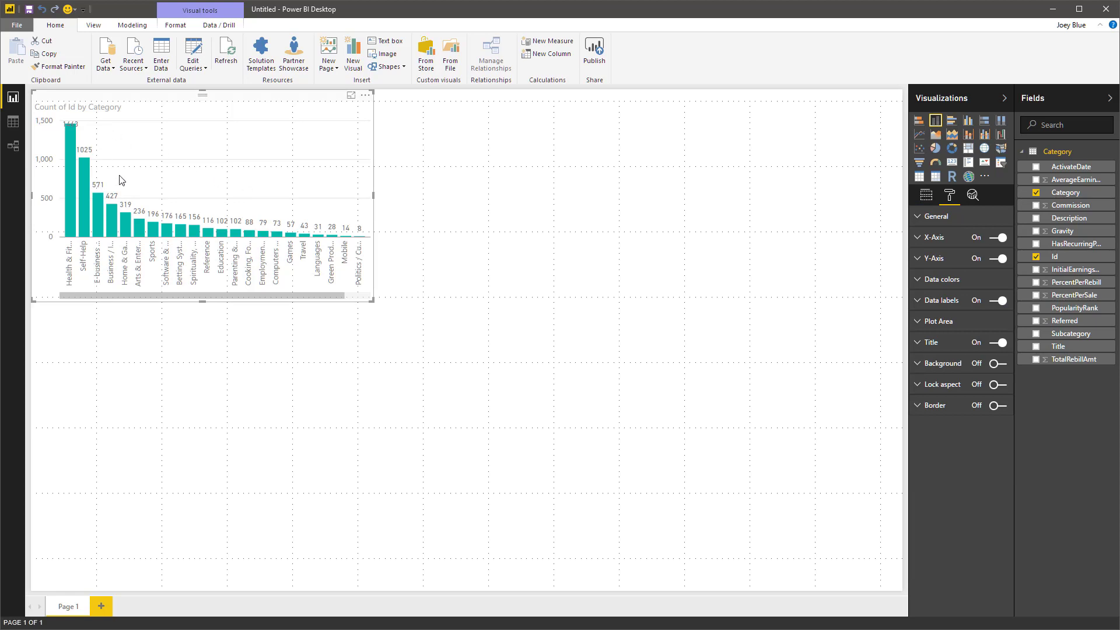
click(351, 95)
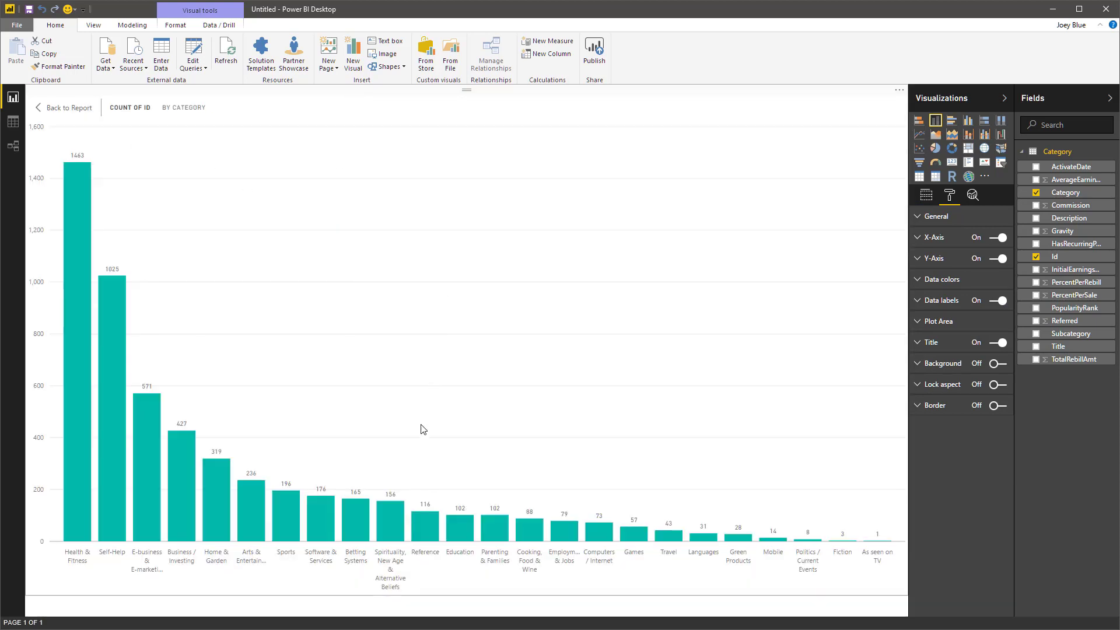
click(82, 108)
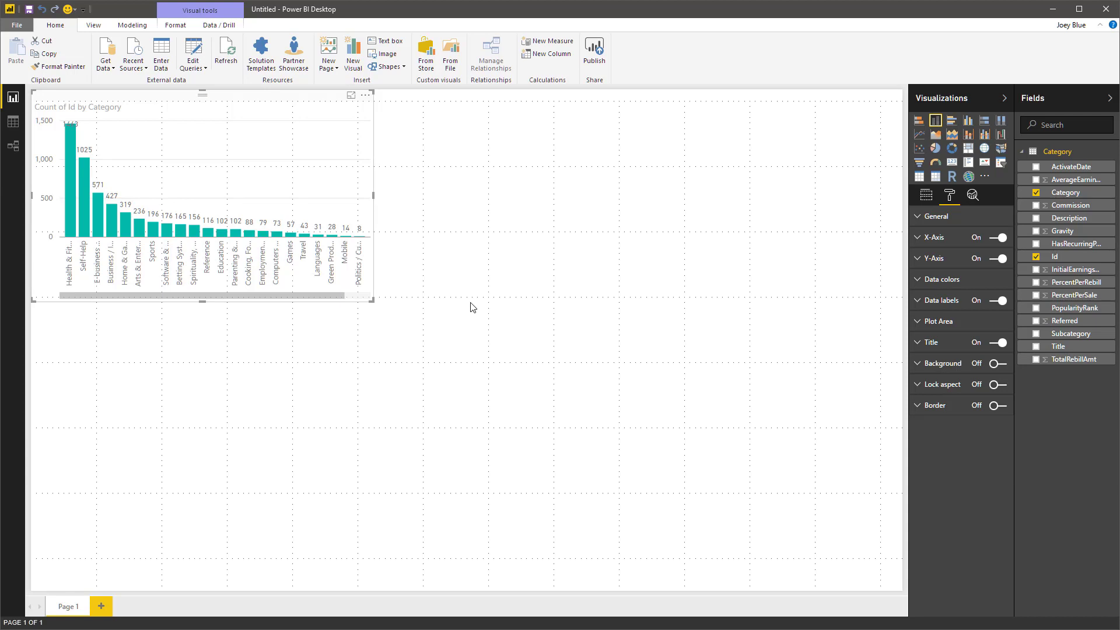
Duplicate the Category chart and place the copy to the right of the original.
key(ctrl+c)
click(458, 196)
key(ctrl+v)
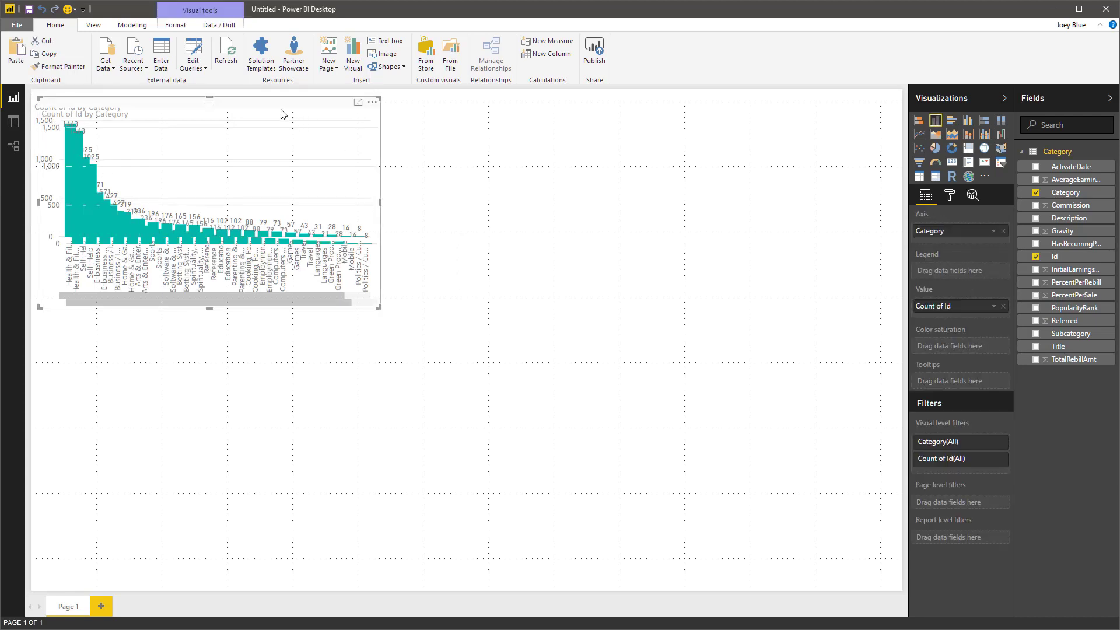
drag(263, 107, 607, 84)
click(607, 85)
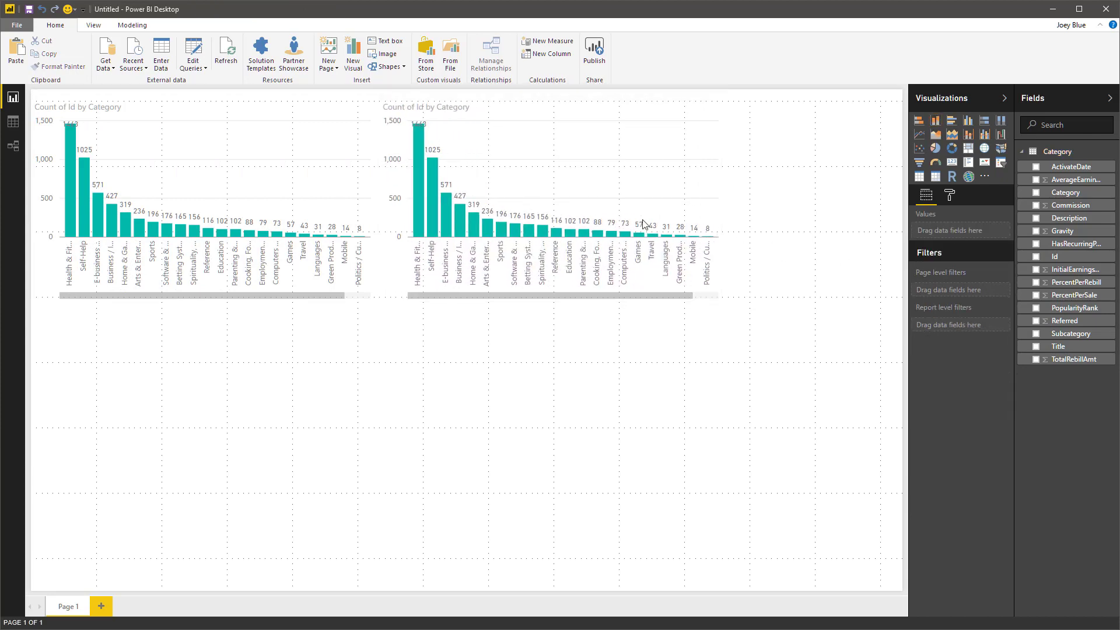
Replace Category with Subcategory as the copy's axis field.
click(596, 103)
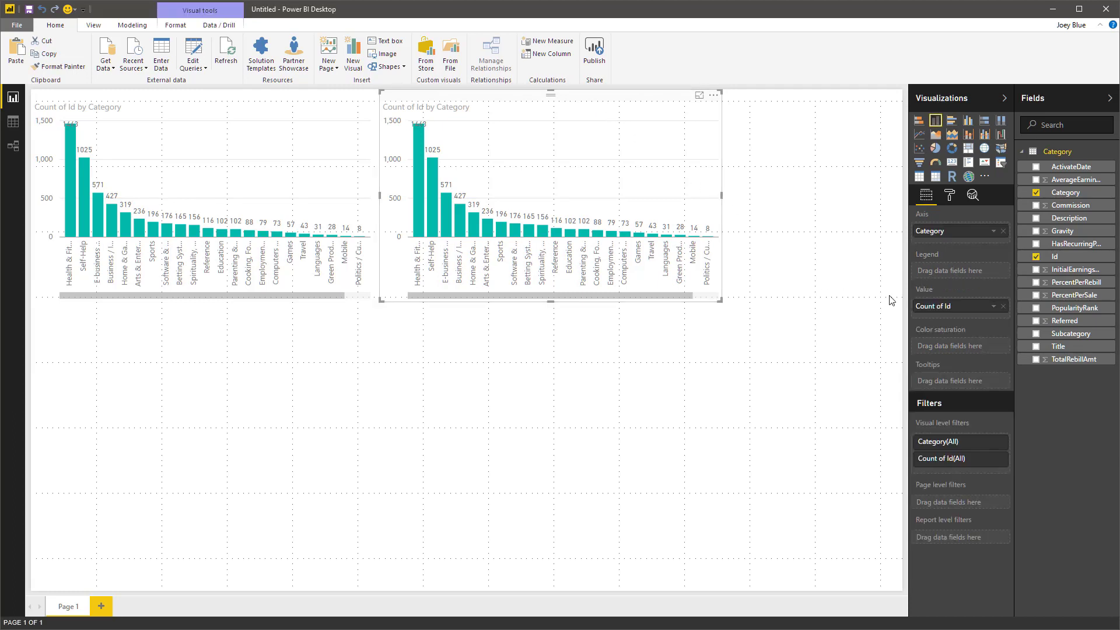
click(1003, 231)
click(1037, 333)
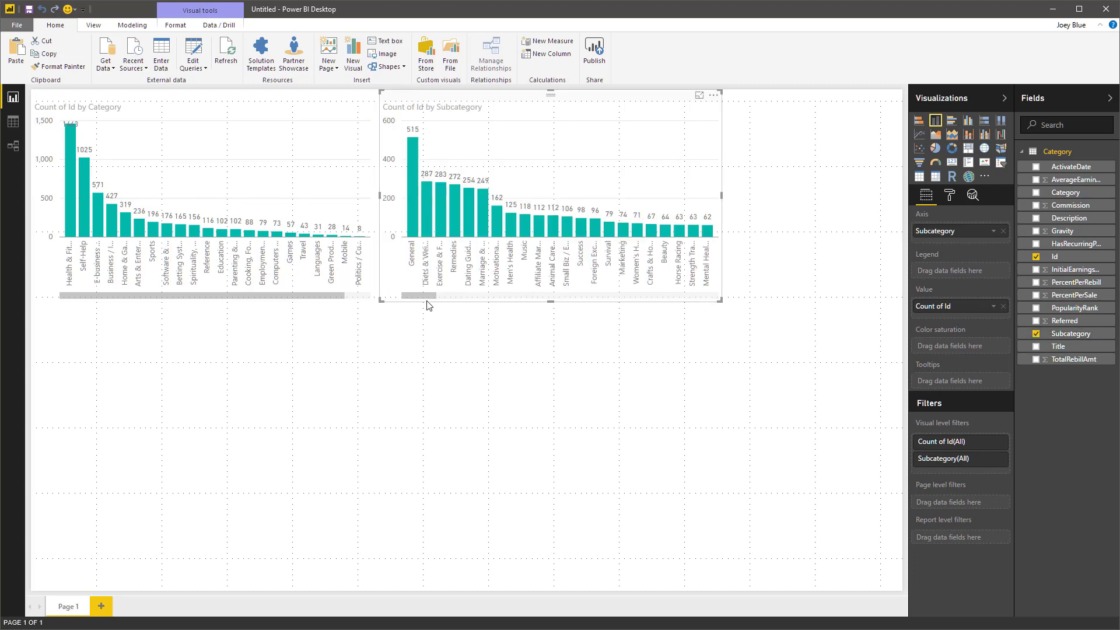
Select the Self-Help bar and review the filtered Subcategory chart in Focus mode.
click(84, 211)
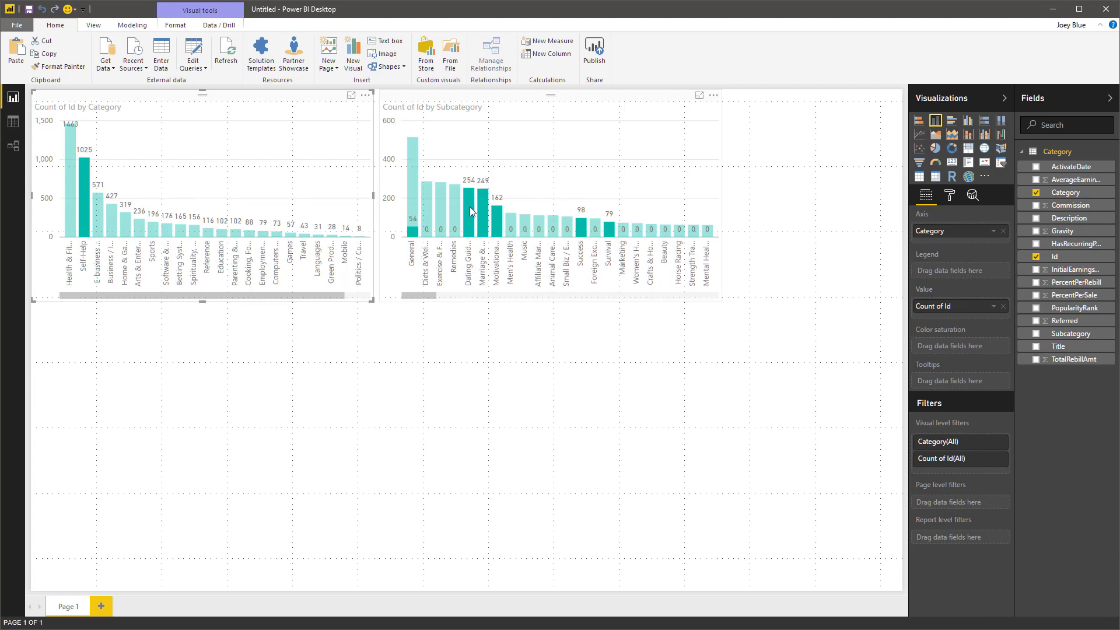
click(700, 96)
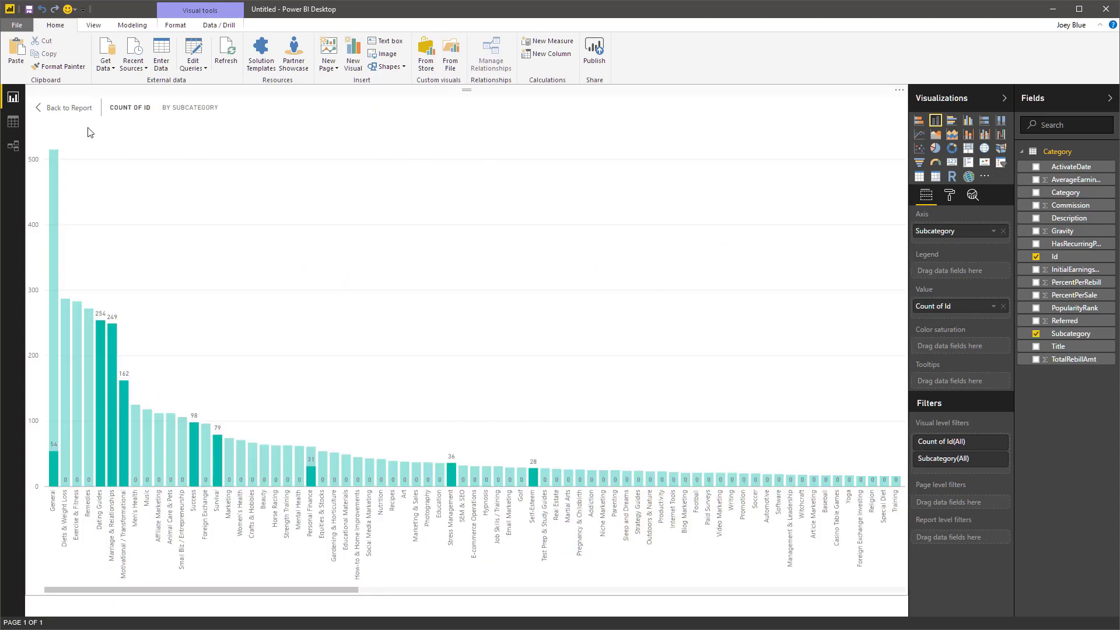
click(76, 108)
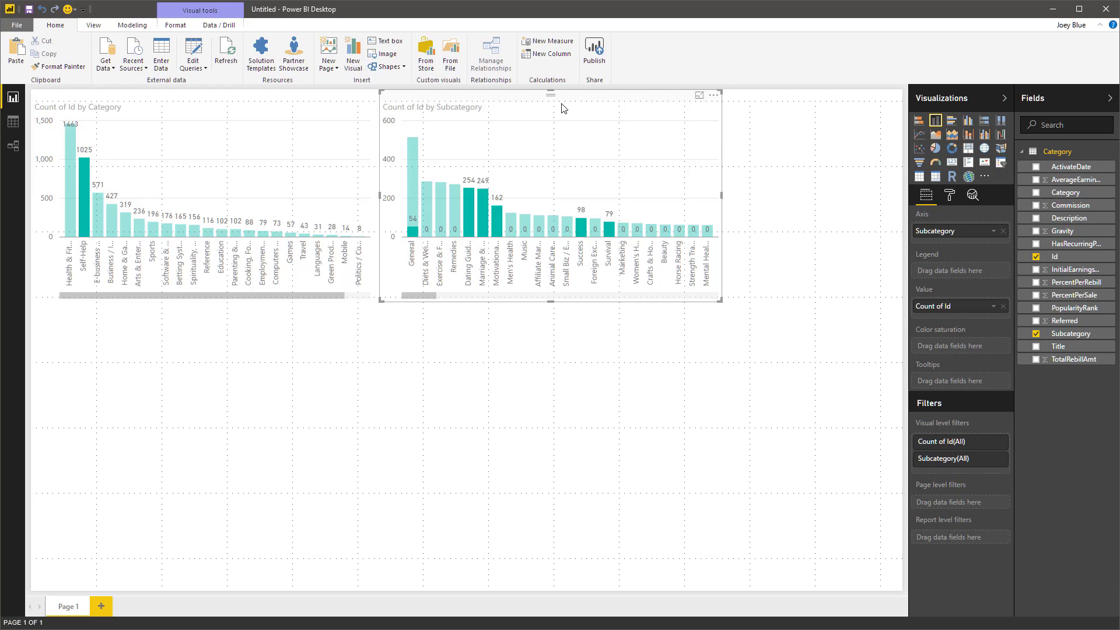
Create a table of Category, Subcategory, Id and Title, and stretch it wider and taller.
click(66, 336)
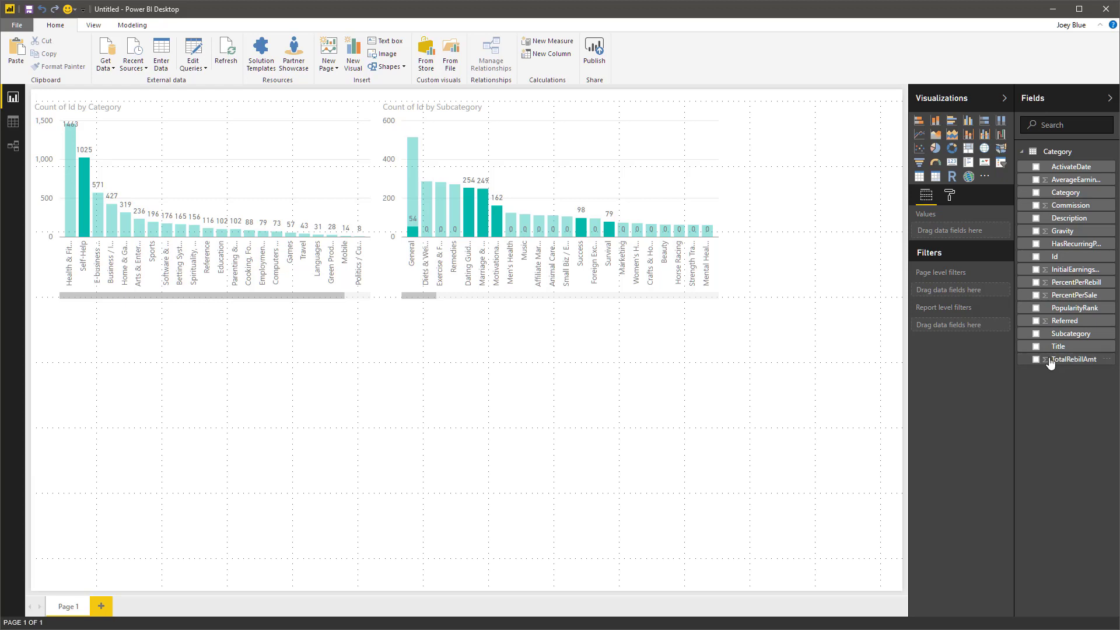
click(1037, 192)
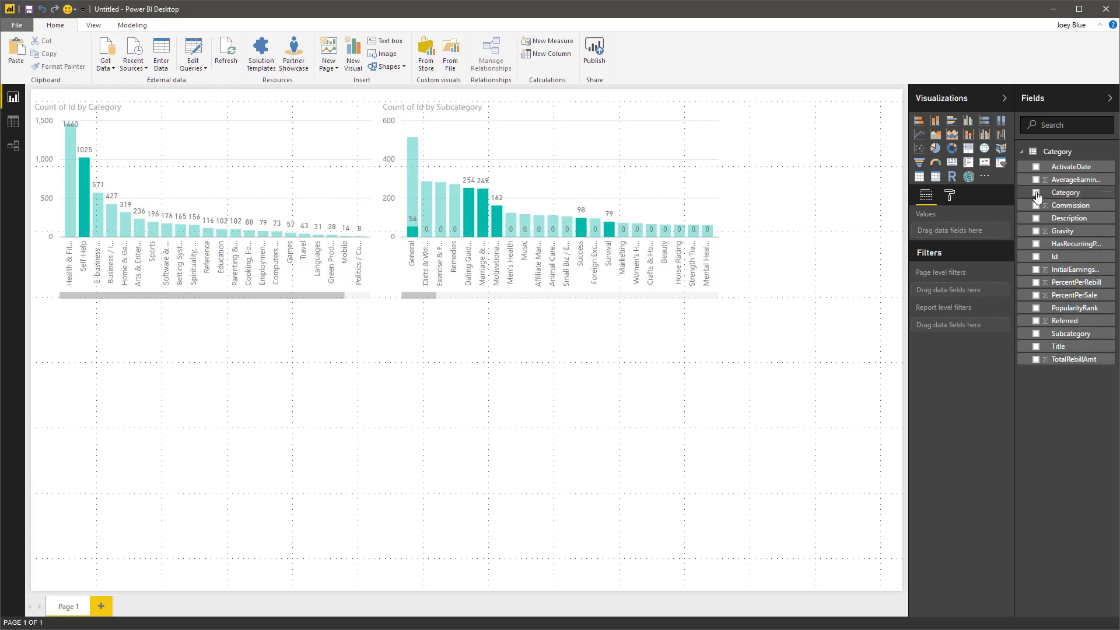
click(1036, 335)
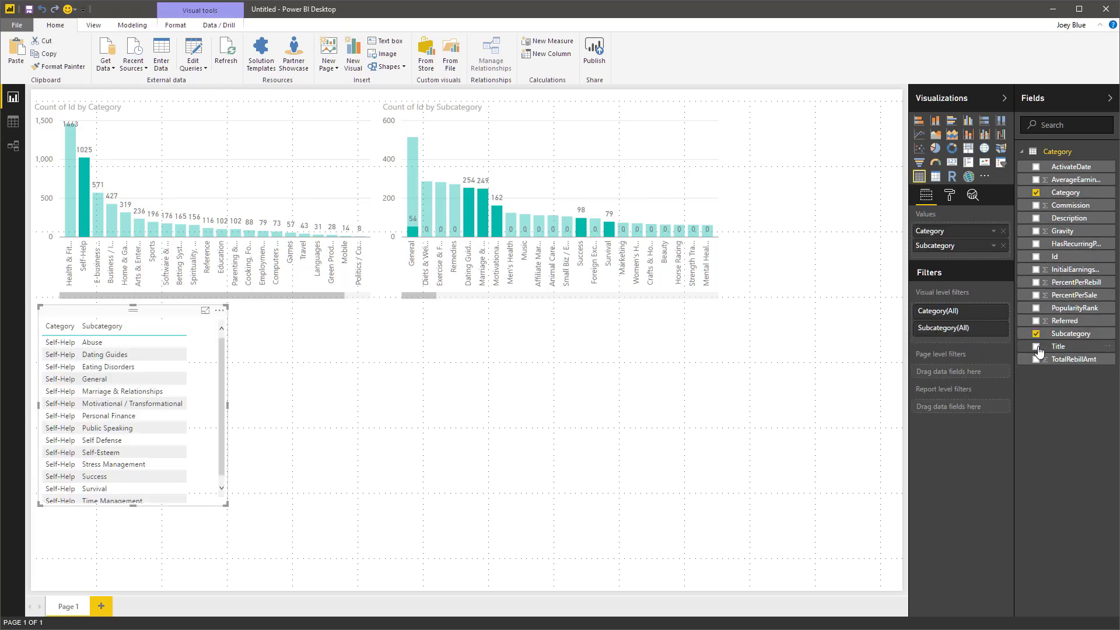
click(1037, 256)
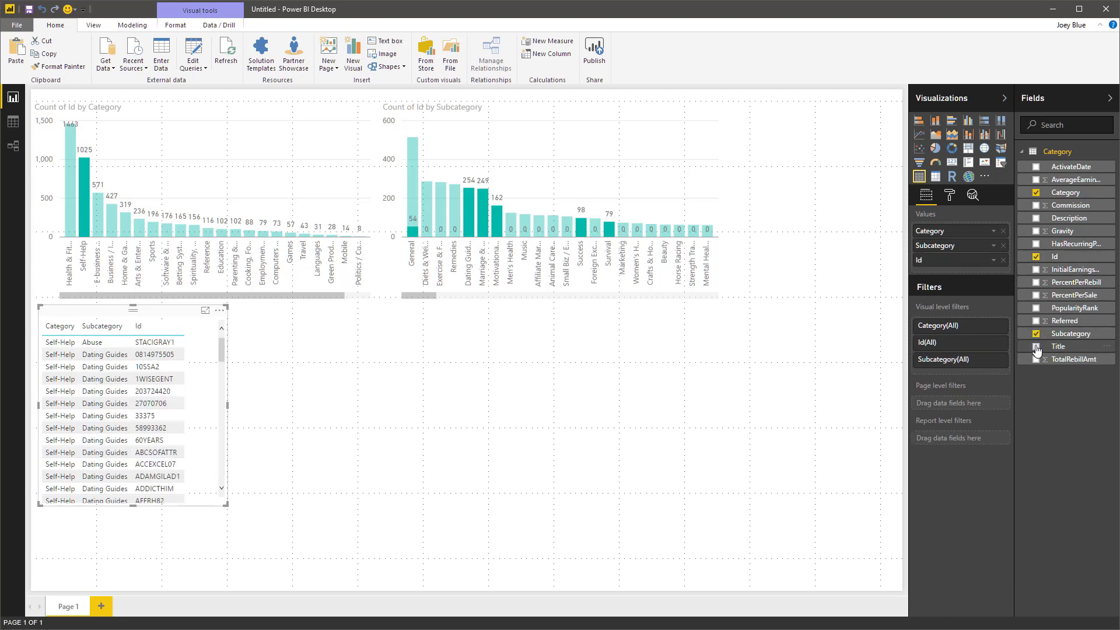
click(1036, 346)
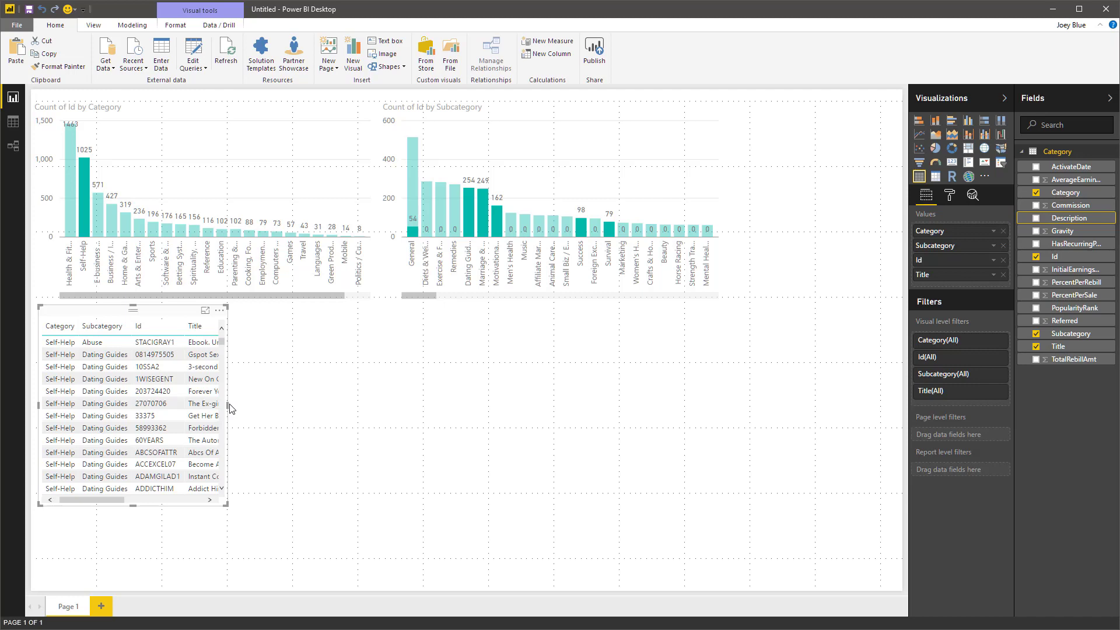
drag(228, 407, 902, 408)
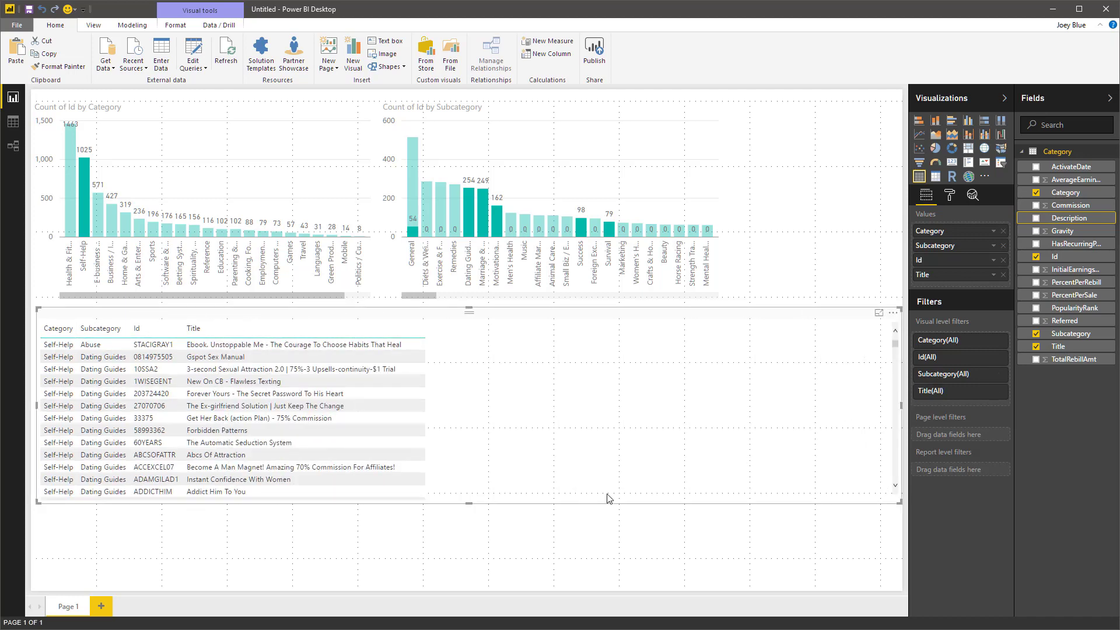
drag(471, 509, 467, 590)
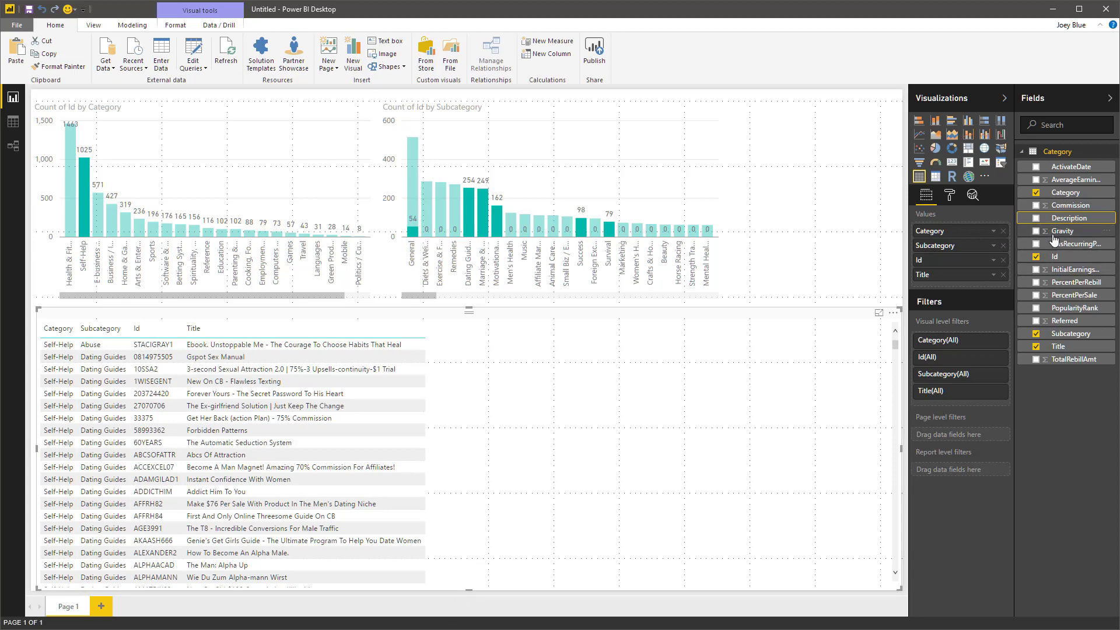
Add ActivateDate, Commission, AverageEarningsPerSale, Gravity, PopularityRank, Referred and TotalRebillAmt columns to the table.
click(1037, 167)
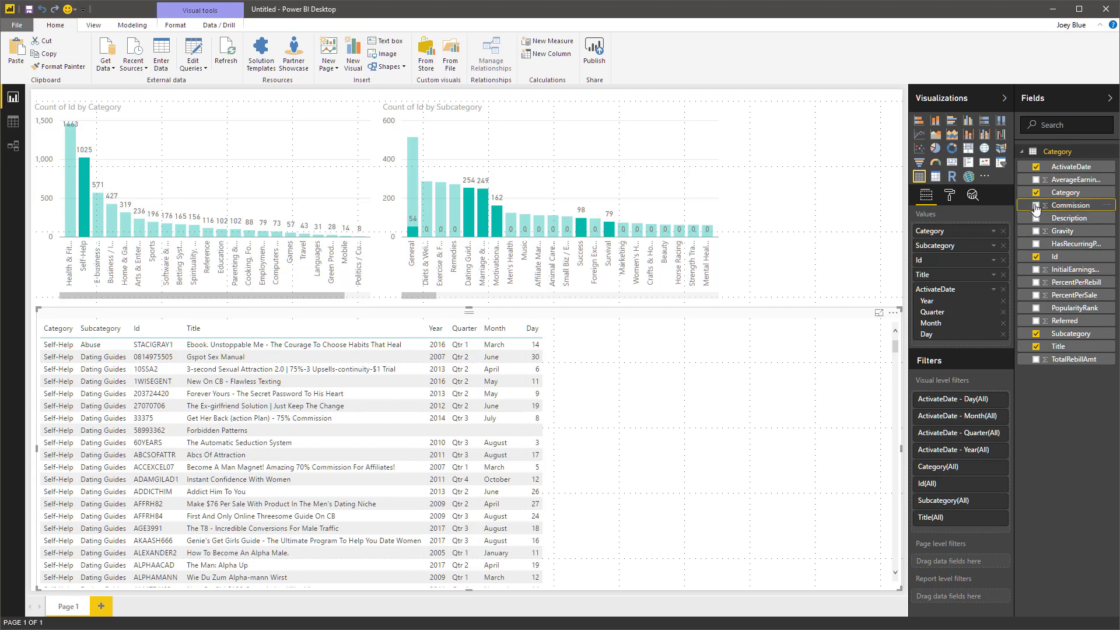
click(1037, 206)
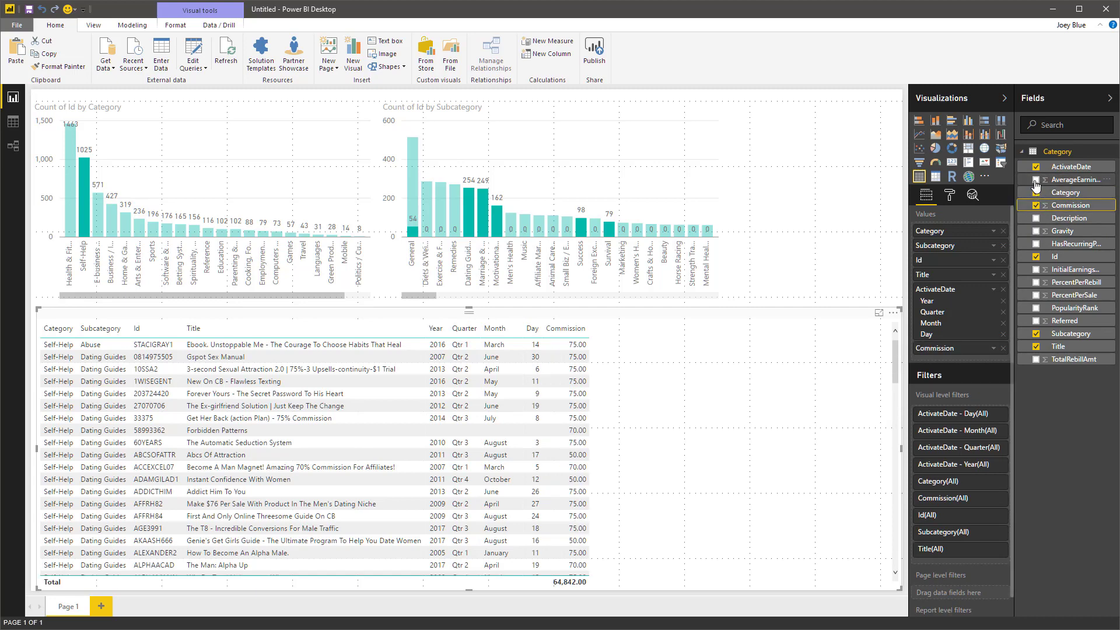
click(1037, 180)
click(1036, 231)
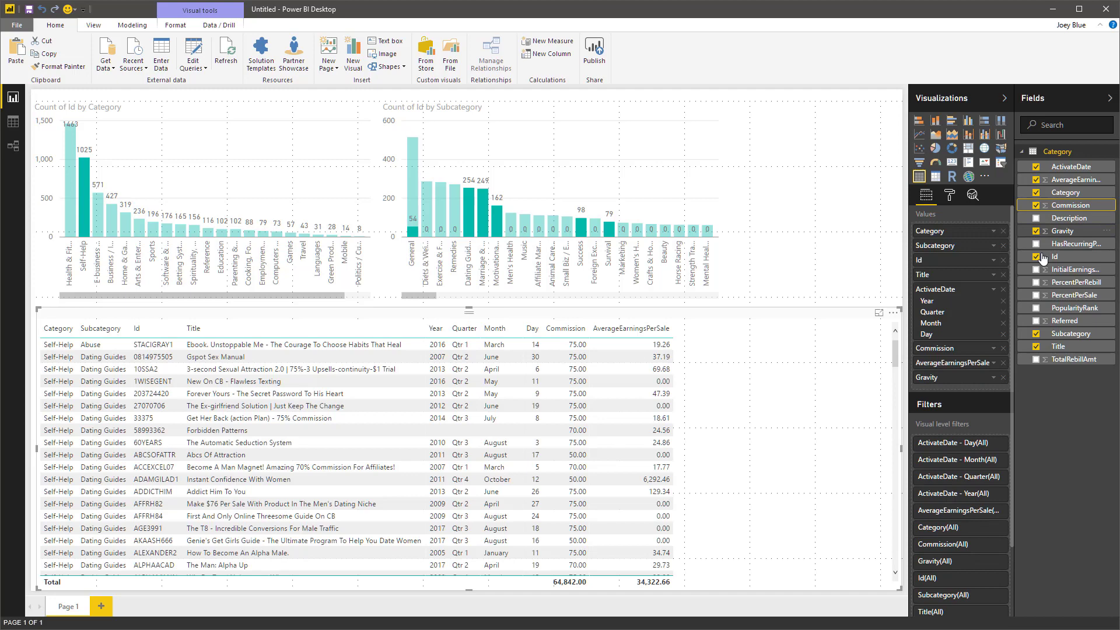
click(1037, 308)
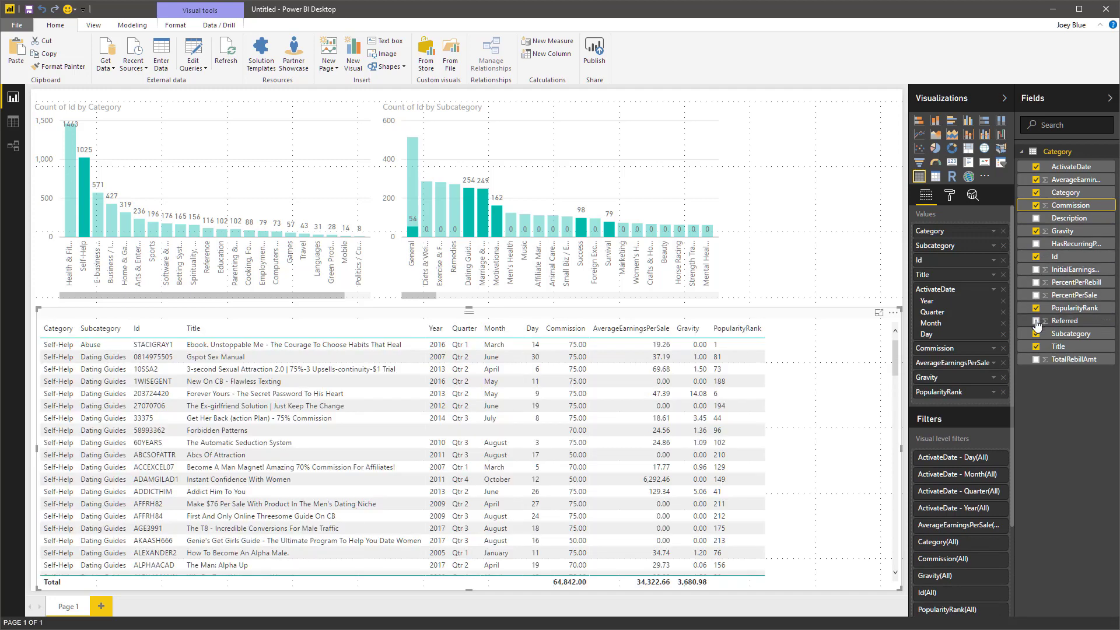
click(1037, 322)
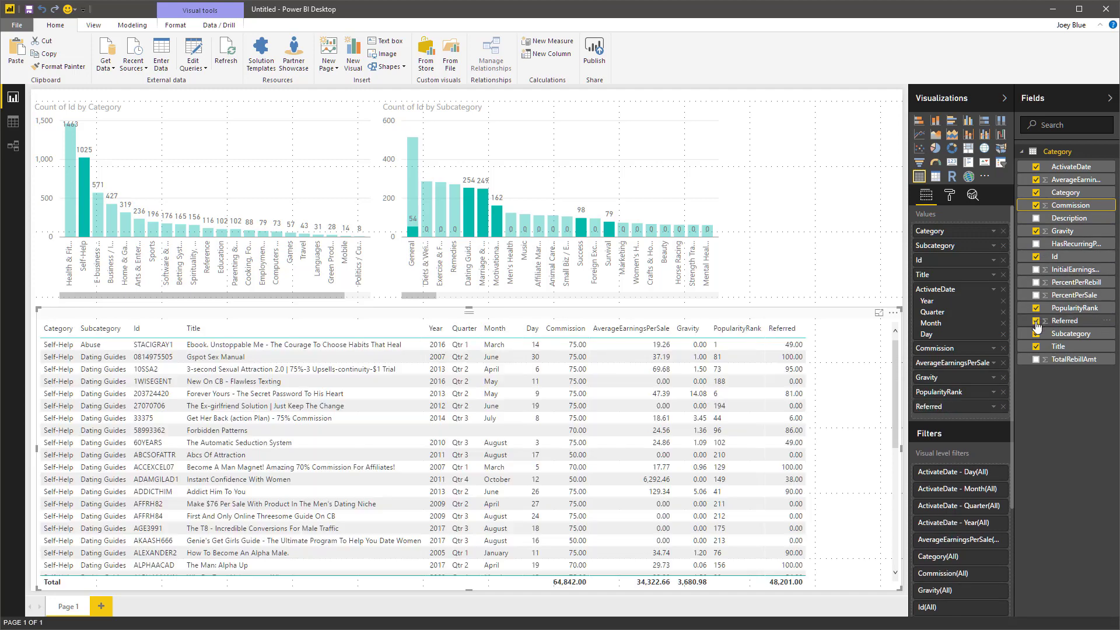
click(1037, 359)
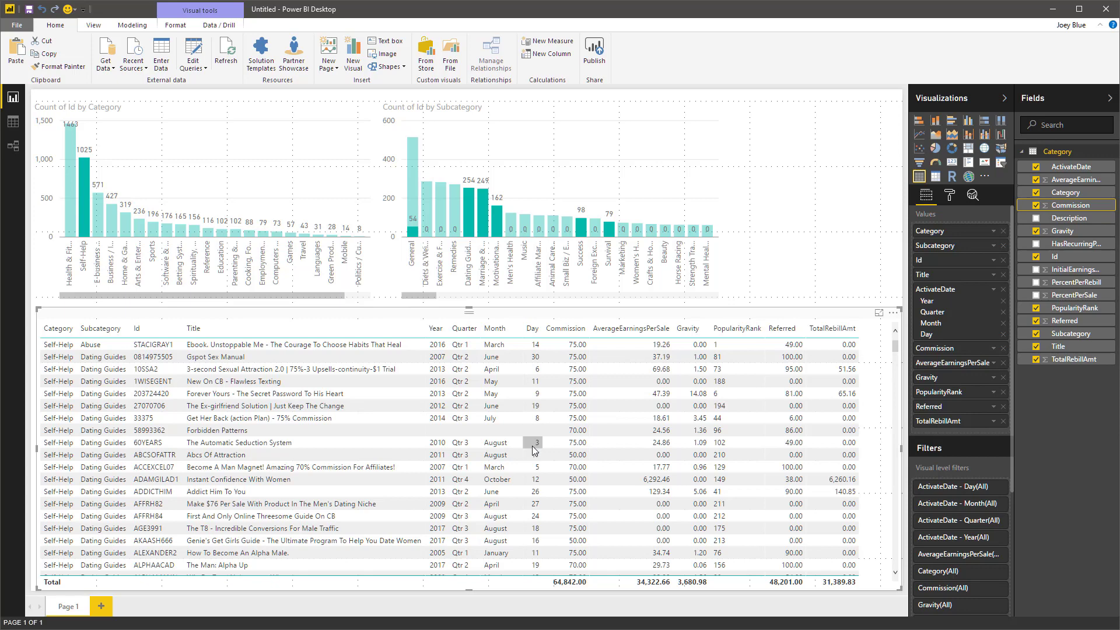
Sort the table by AverageEarningsPerSale descending and test cross-filtering with Health & Fitness, Self-Help and E-business bars.
click(634, 330)
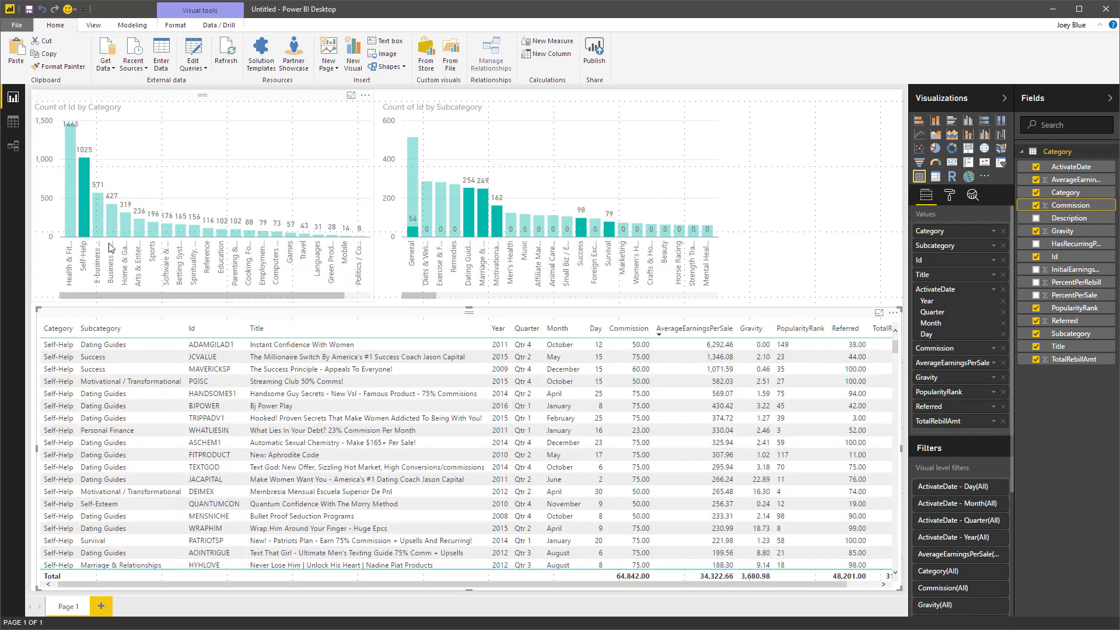
click(68, 201)
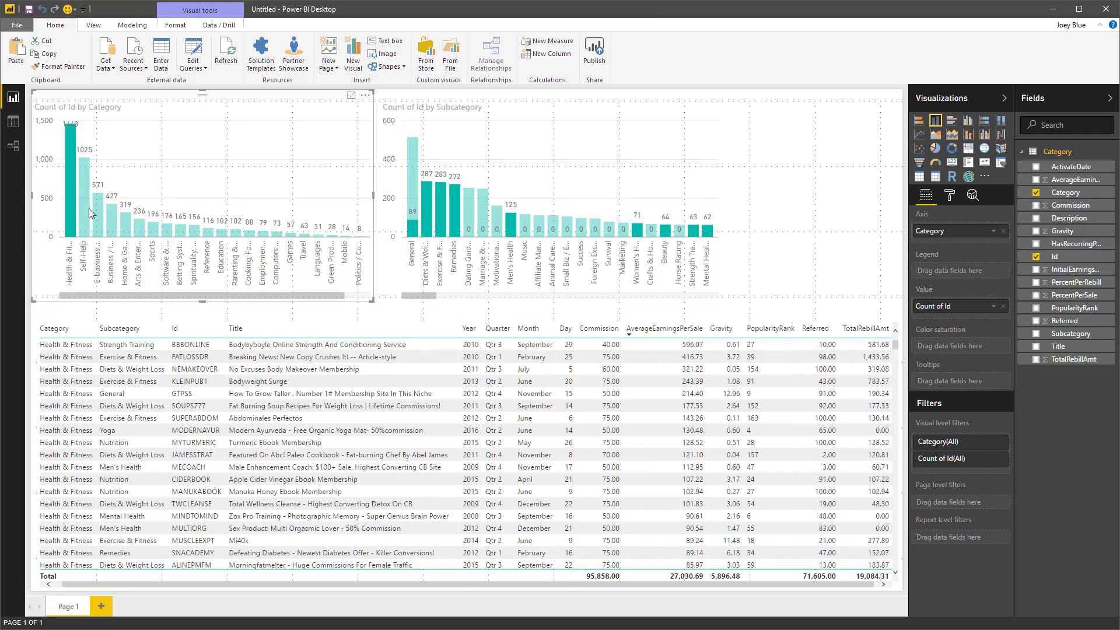
click(89, 208)
click(94, 211)
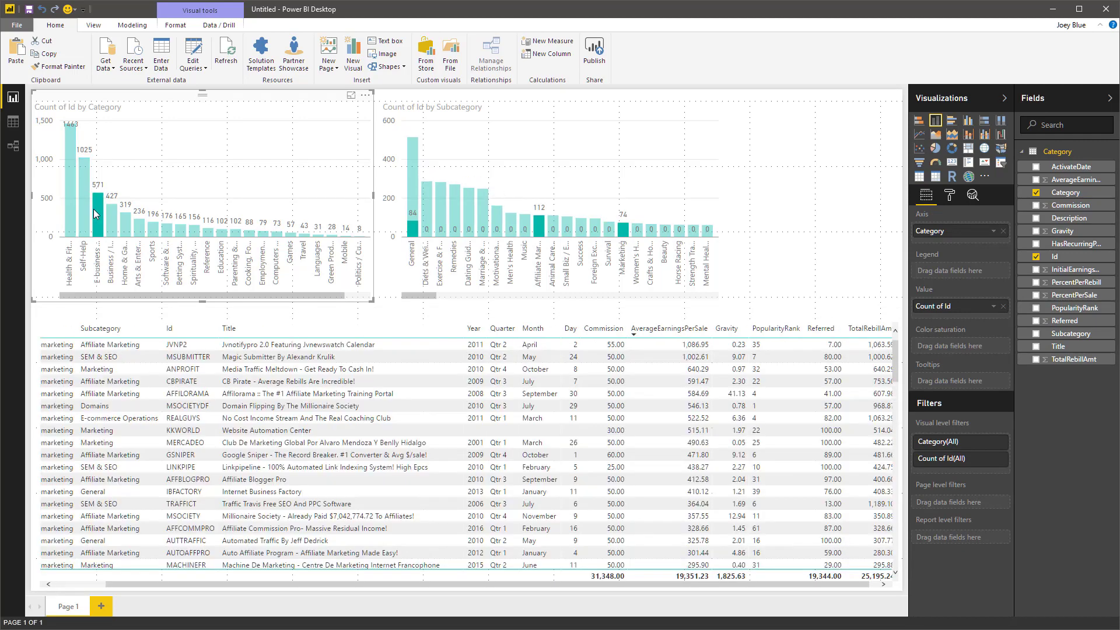
click(83, 205)
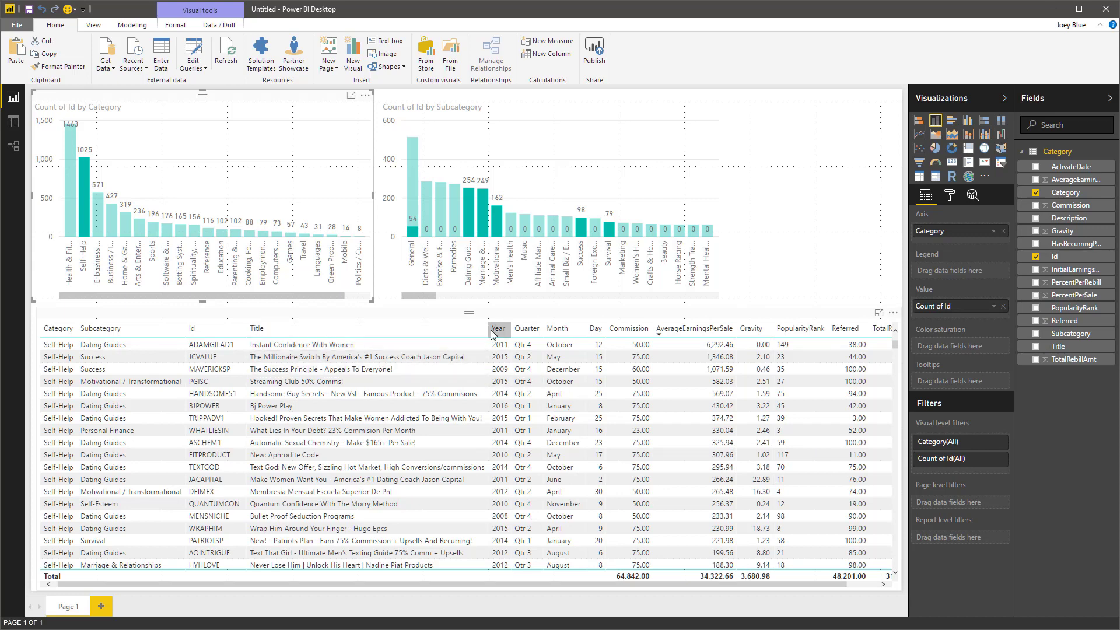
Narrow the Title column, filter the report to Diets & Weight Loss, and slightly narrow the Subcategory chart.
drag(489, 331, 442, 330)
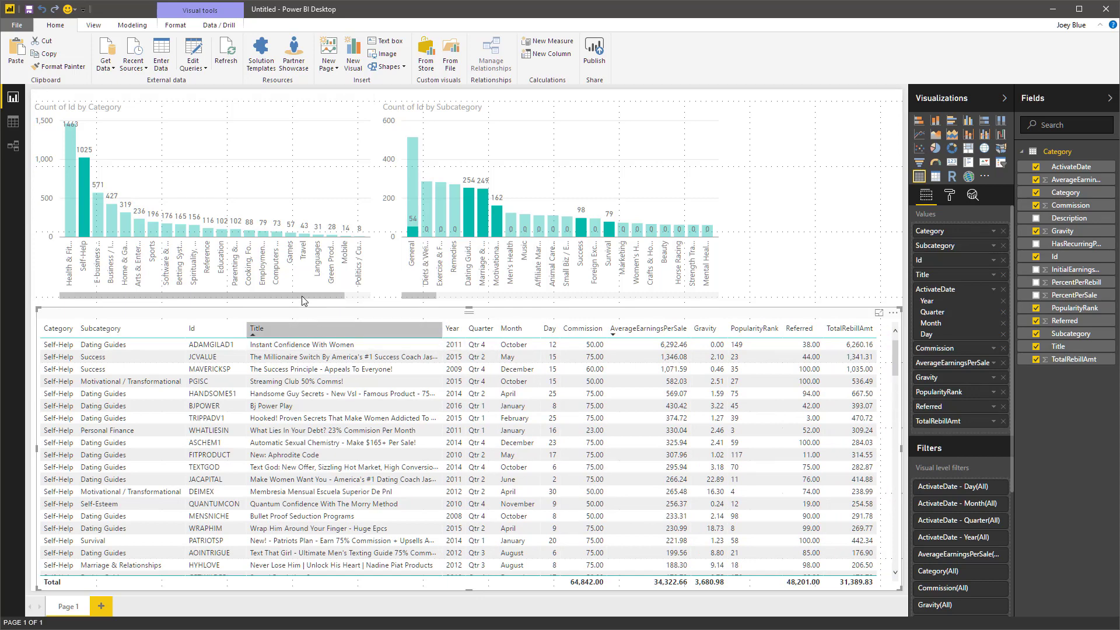
click(412, 199)
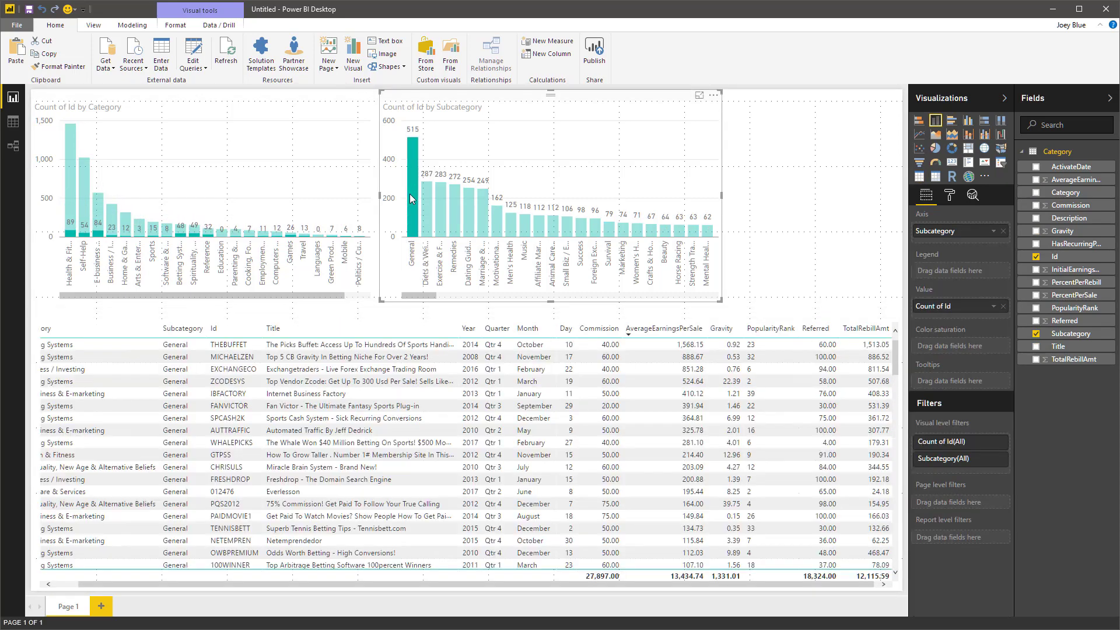
click(425, 202)
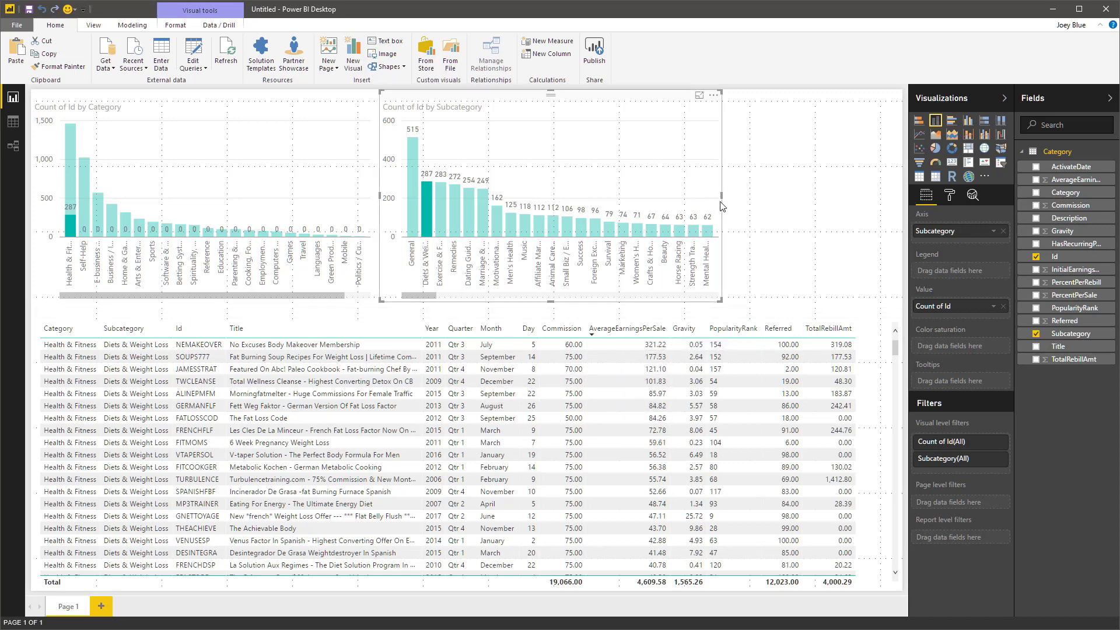
drag(722, 196, 694, 200)
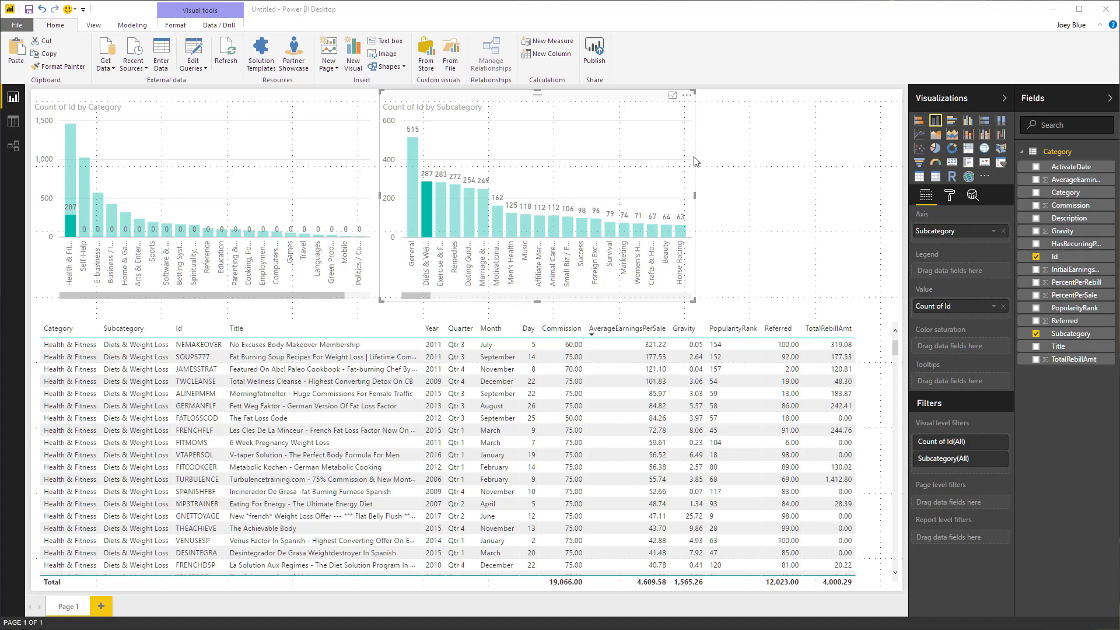
Create a new measure named Average Sale as sum([AverageEarningsPerSale]).
click(138, 27)
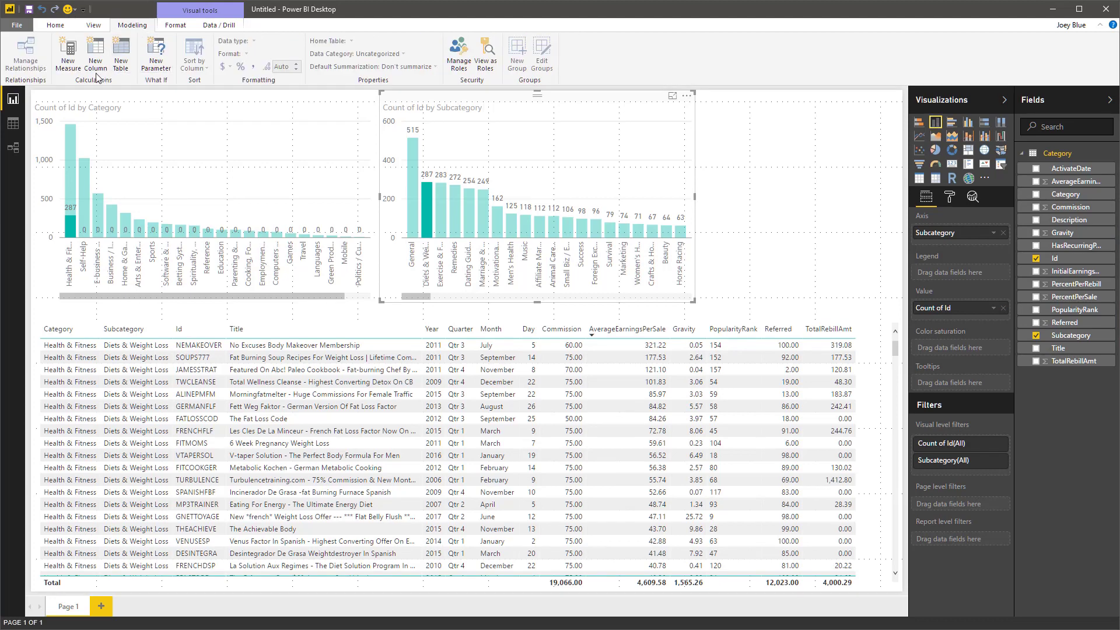
click(68, 58)
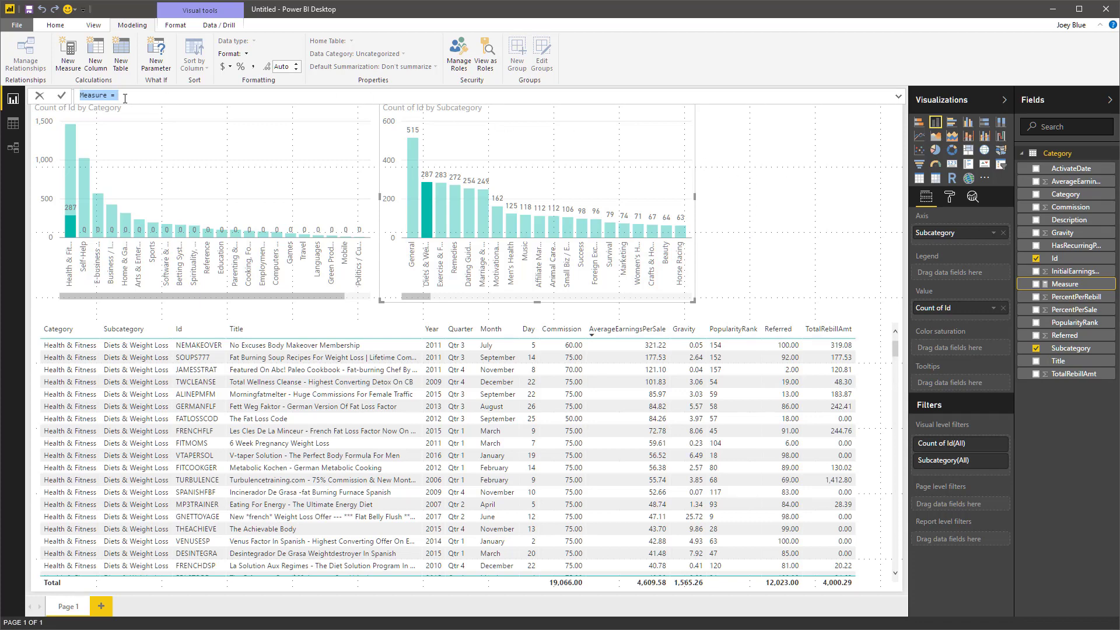
click(898, 97)
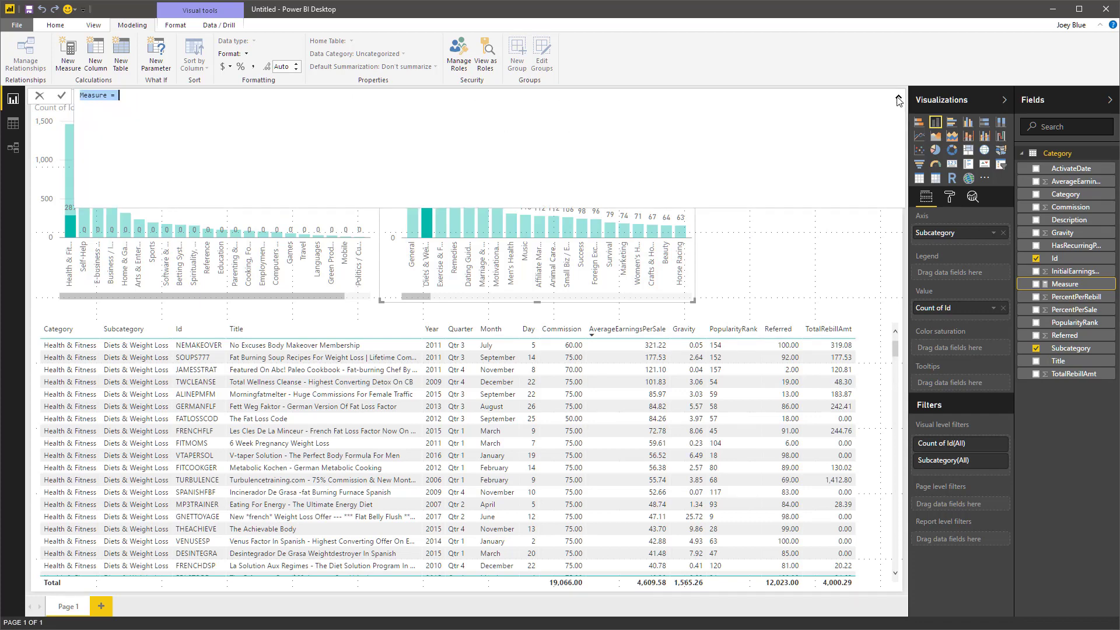
click(145, 97)
double_click(96, 96)
text(Ave)
text(sum)
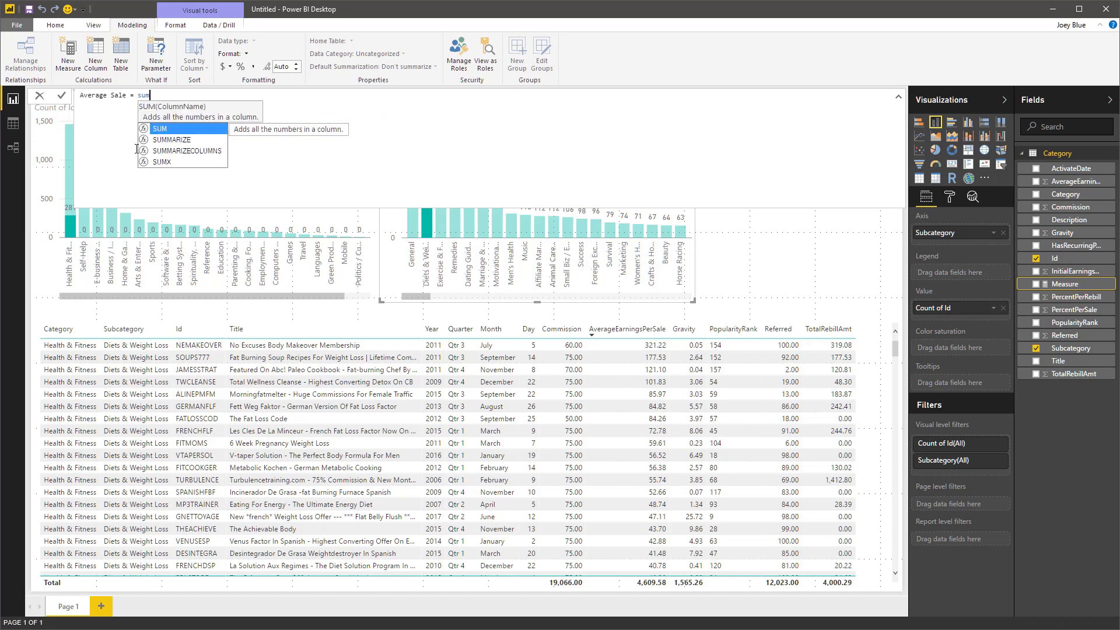
text(([)
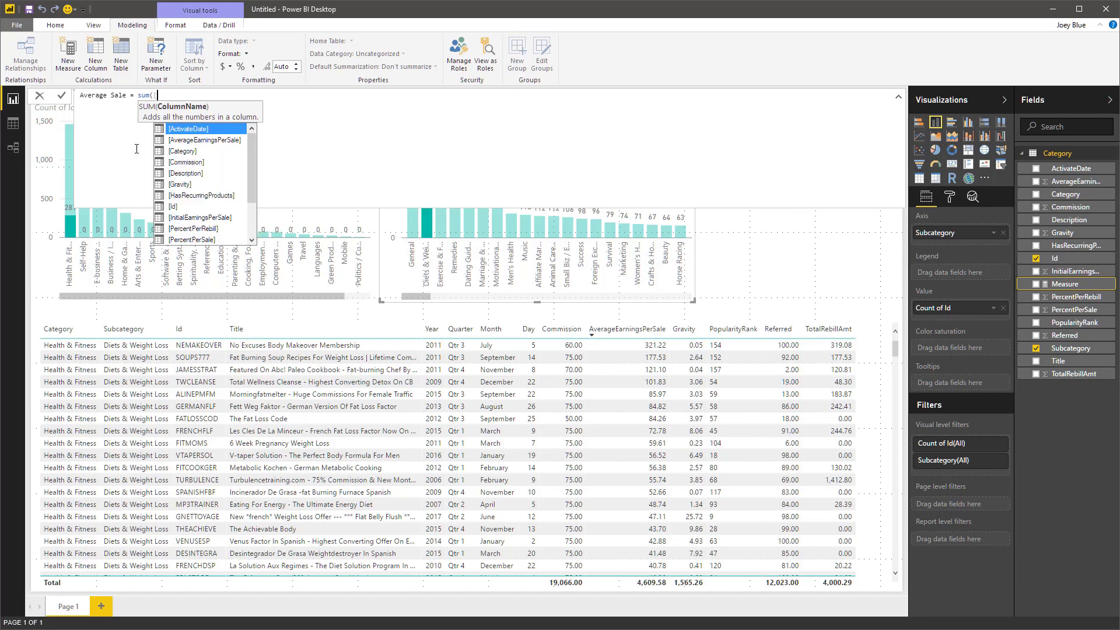
text(av)
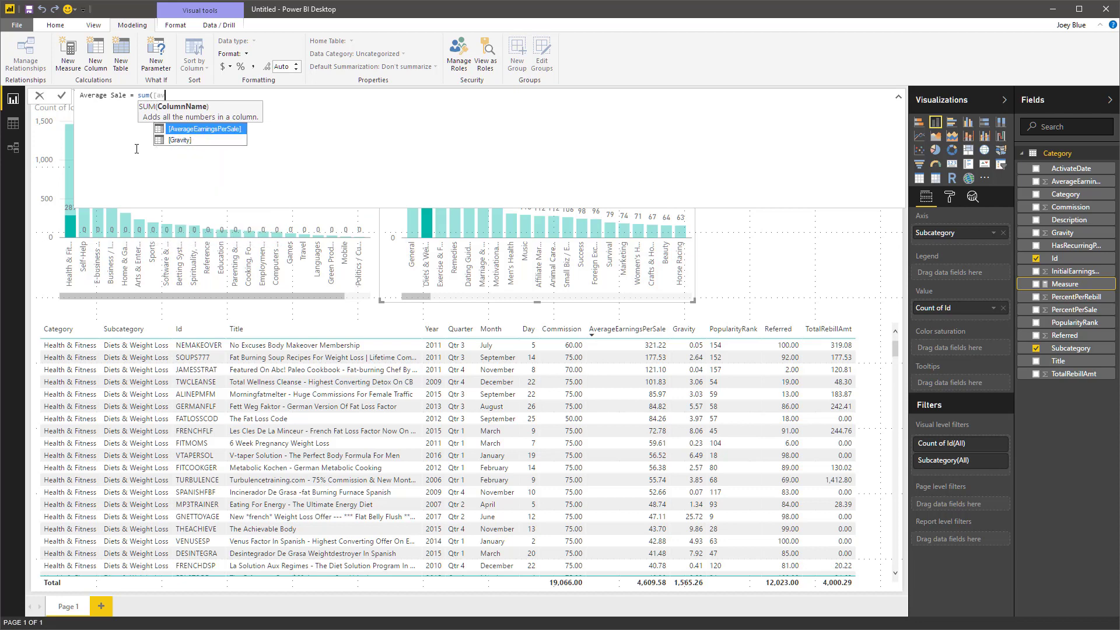
key(Tab)
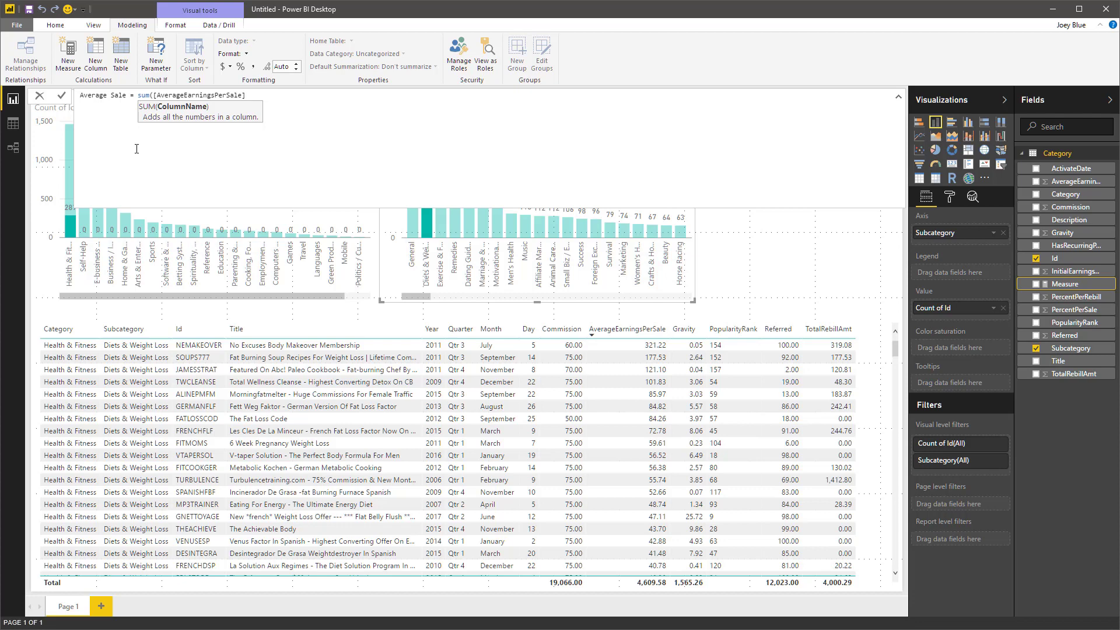
text())
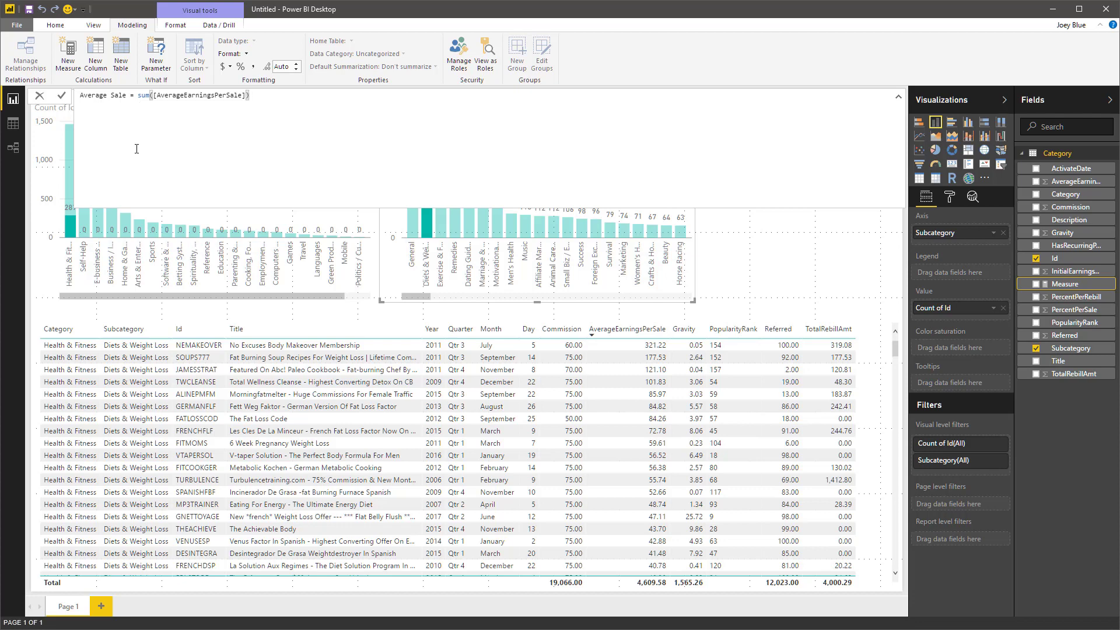
key(Return)
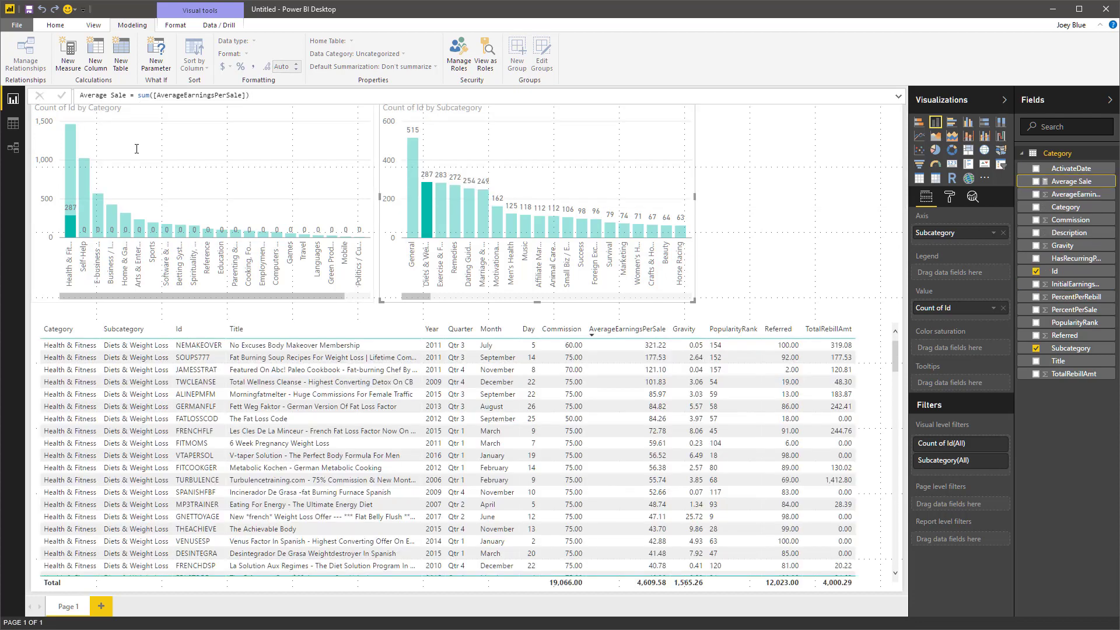
Divide the Average Sale formula by count([Id]) and format it as Decimal number.
click(261, 97)
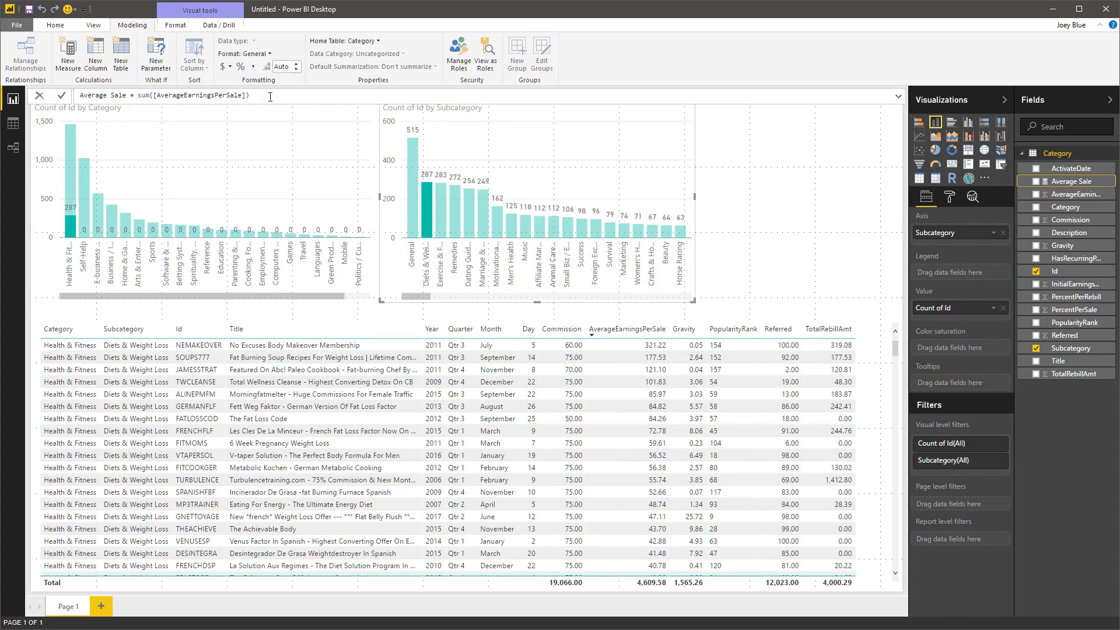
text(co)
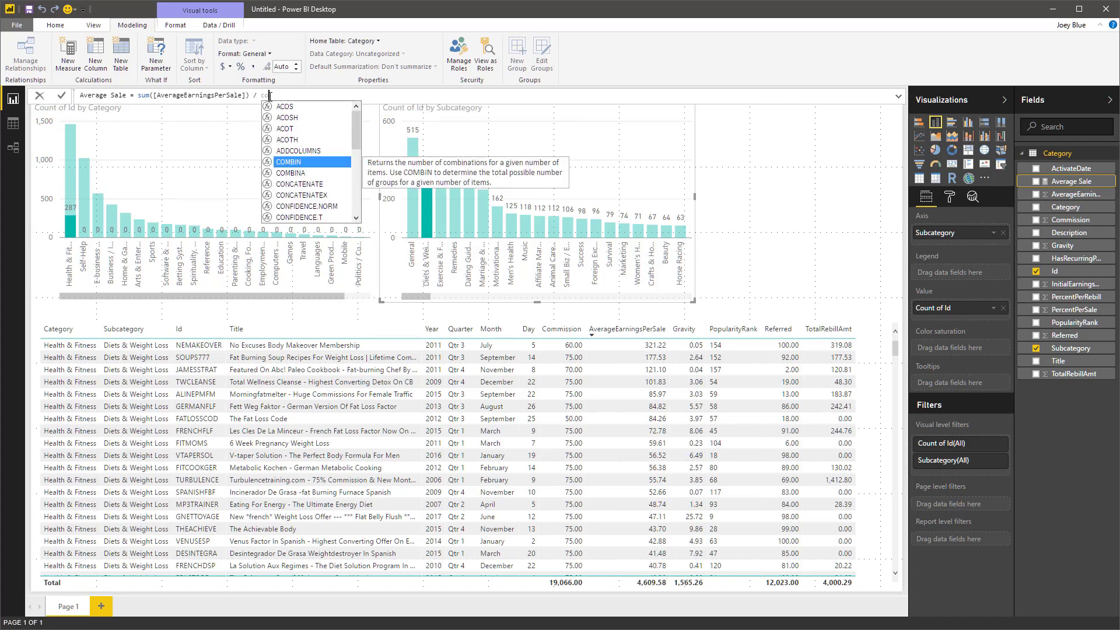
text(unt([)
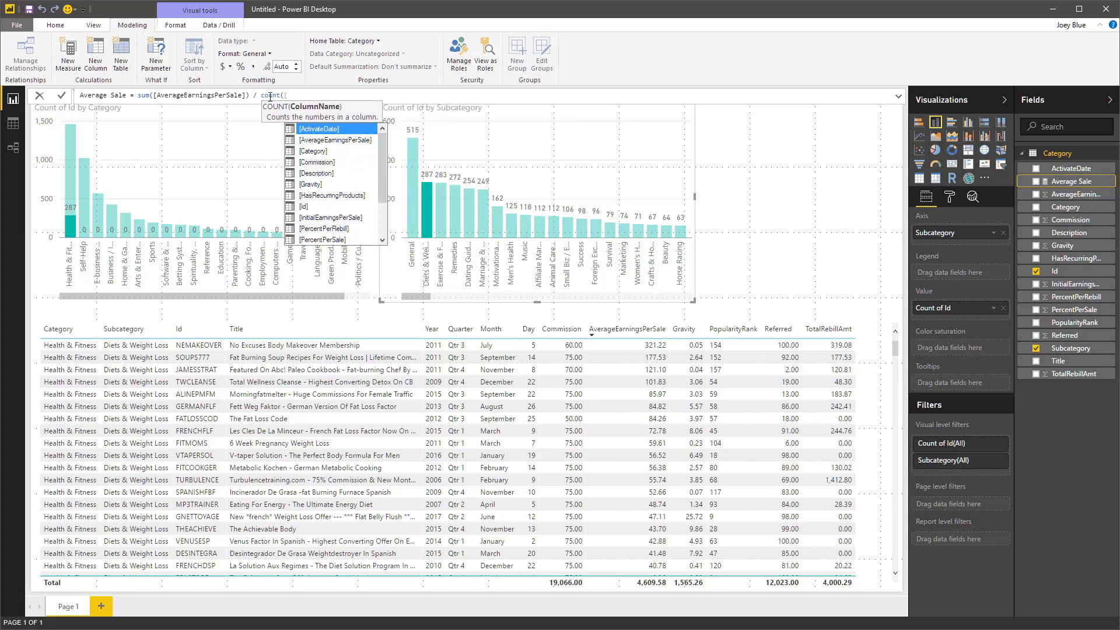
text(Id)
text(]))
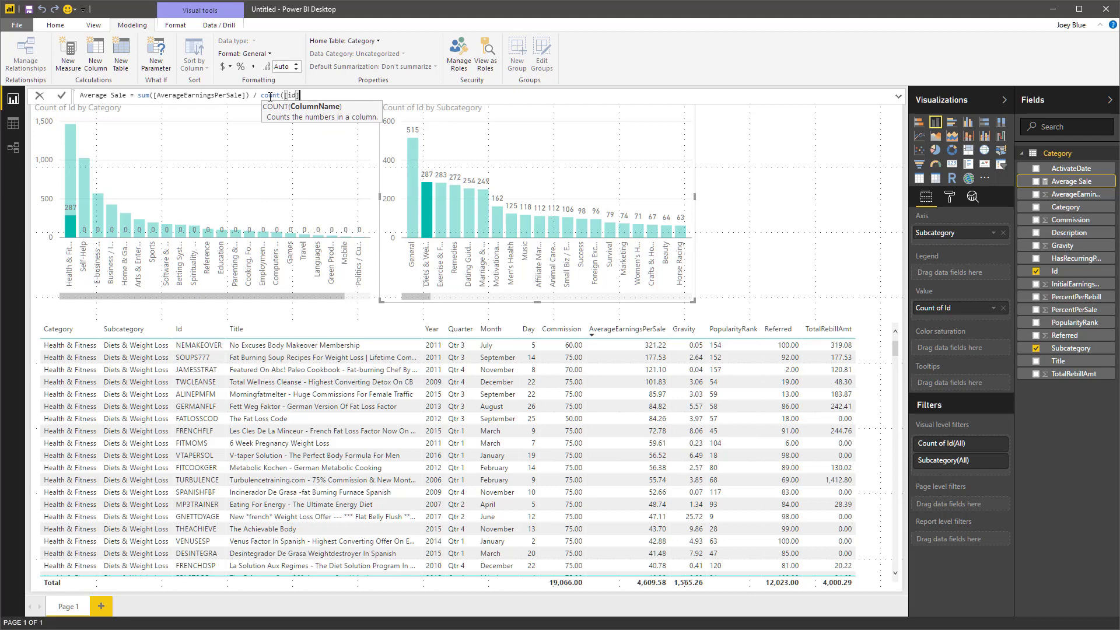
key(Return)
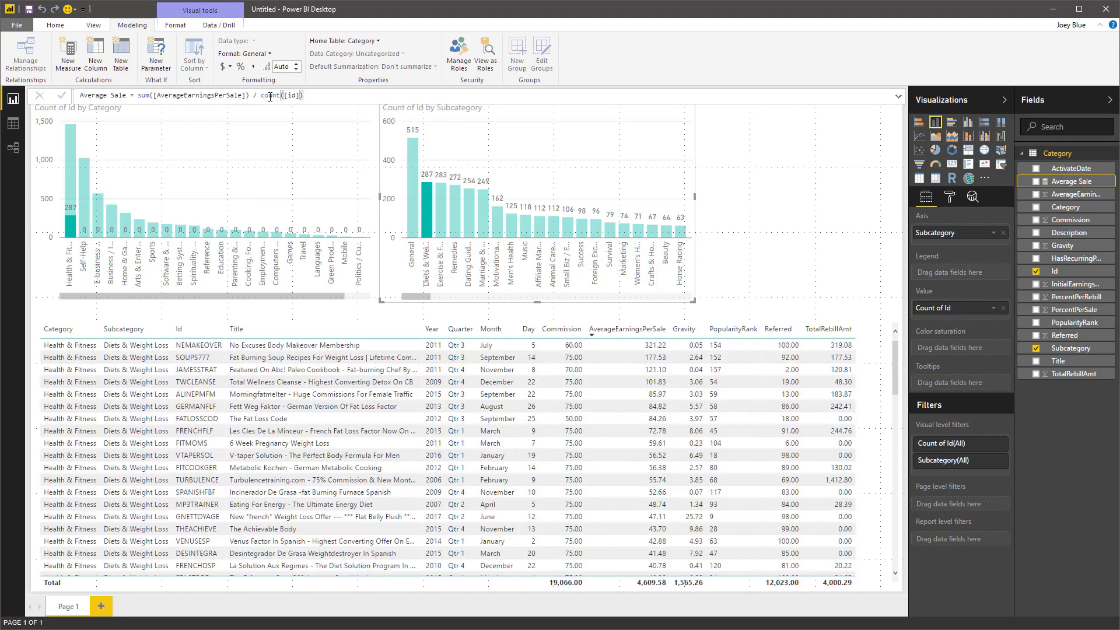
click(249, 53)
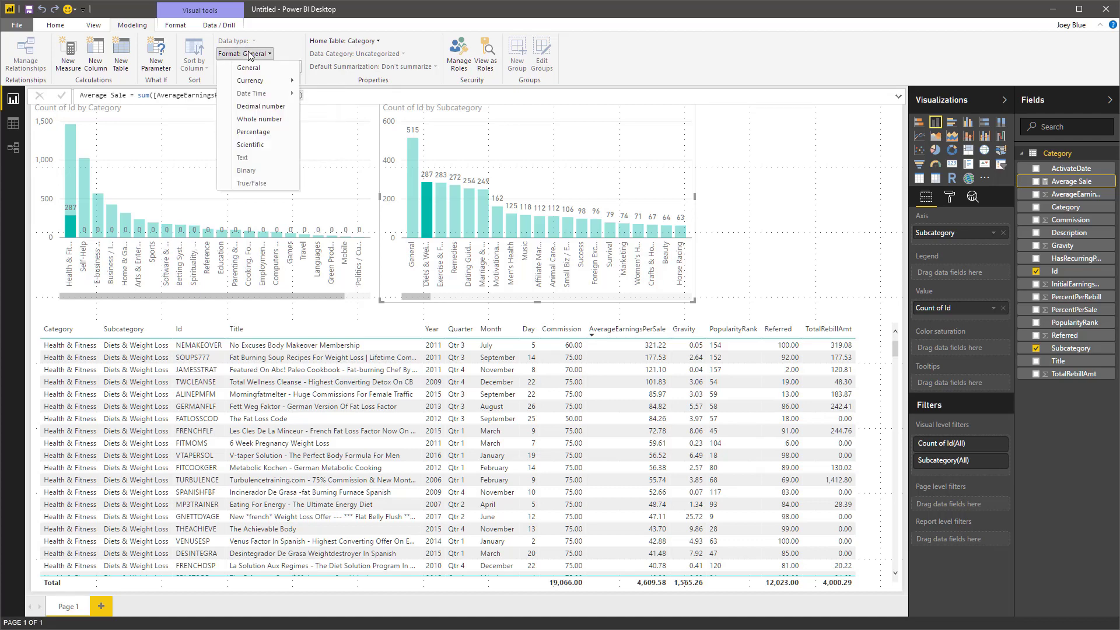
click(260, 106)
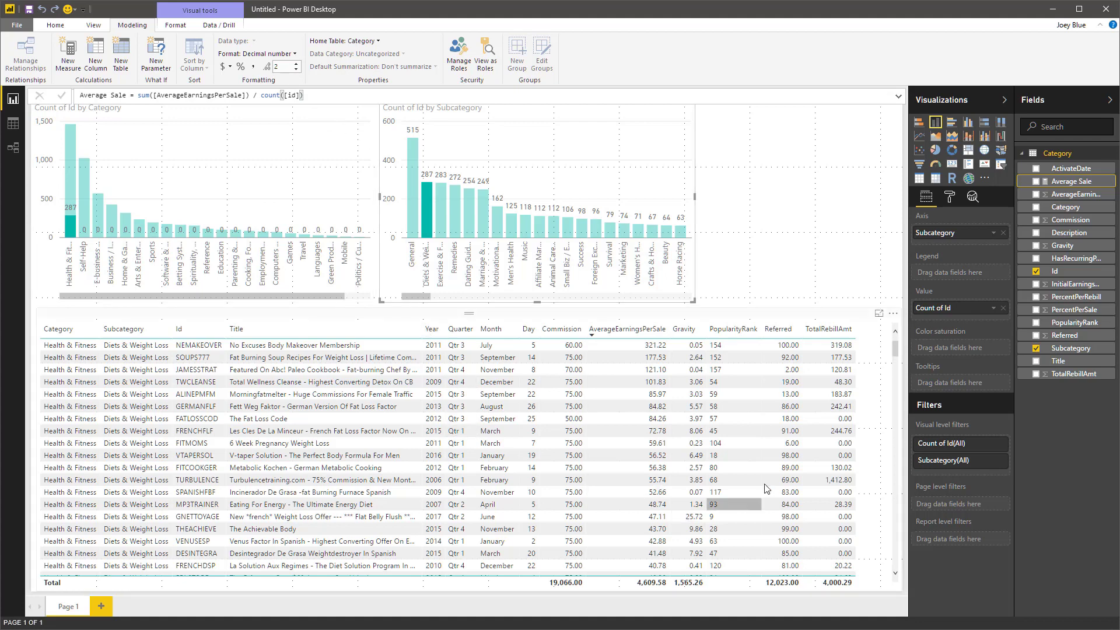
Add an Average Sale card showing 16.06 and resize it.
click(763, 212)
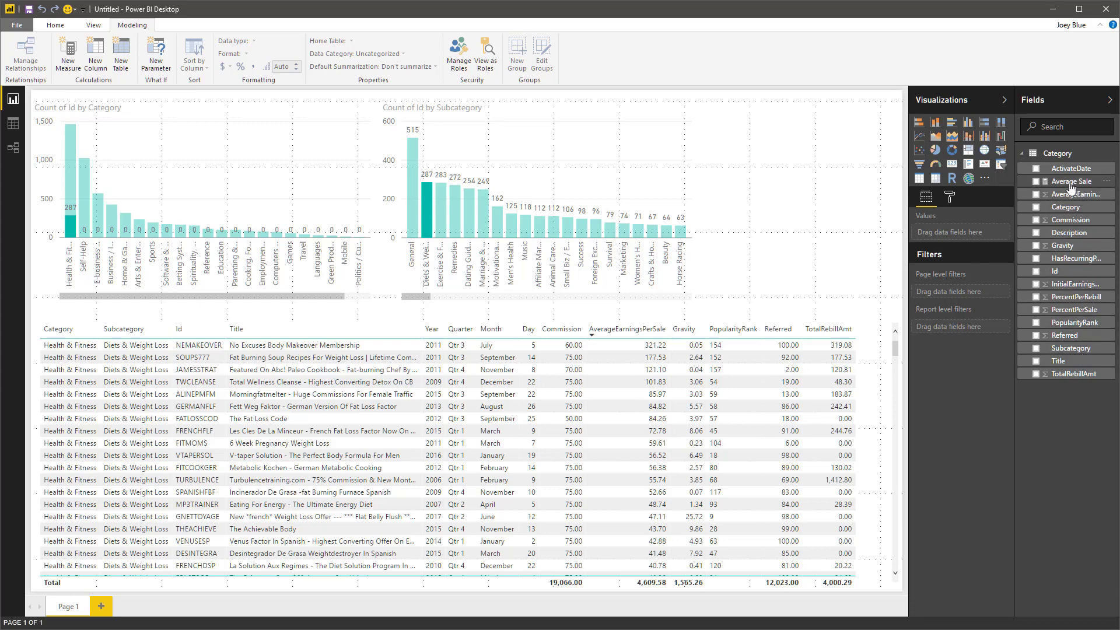
click(1037, 181)
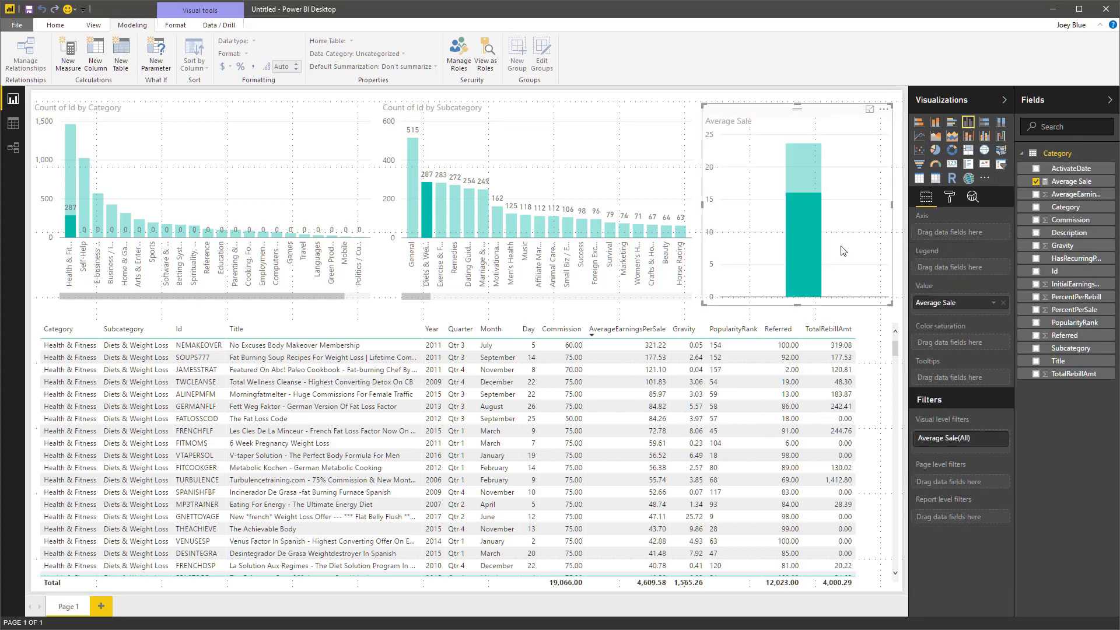
click(953, 164)
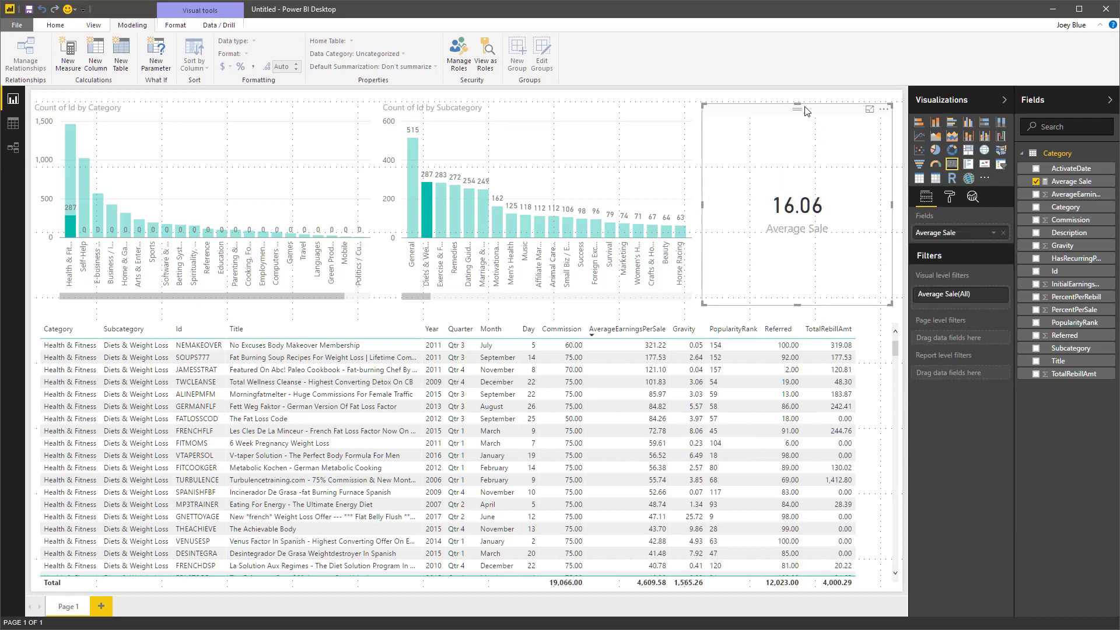
drag(797, 104, 794, 193)
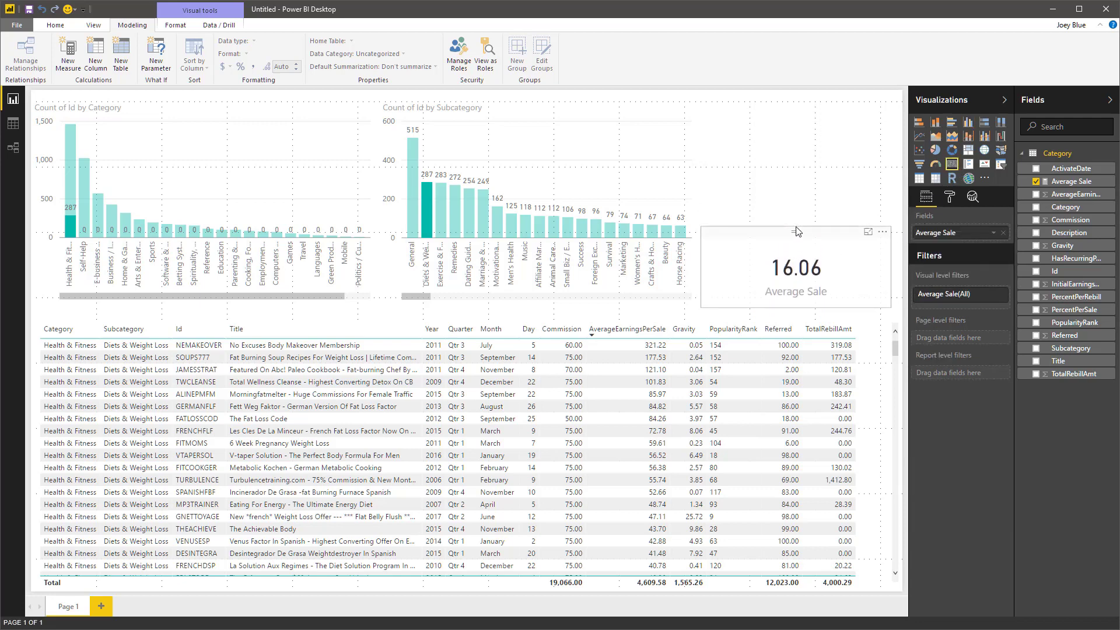
Add a table of product Ids and place it beside the Average Sale card.
click(792, 189)
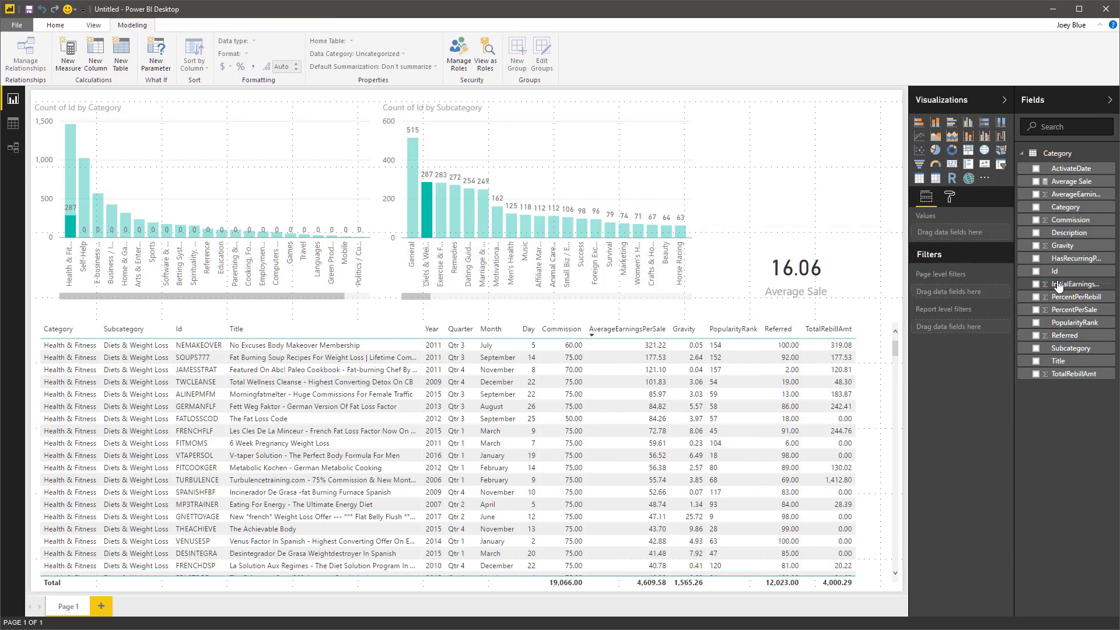
click(1036, 271)
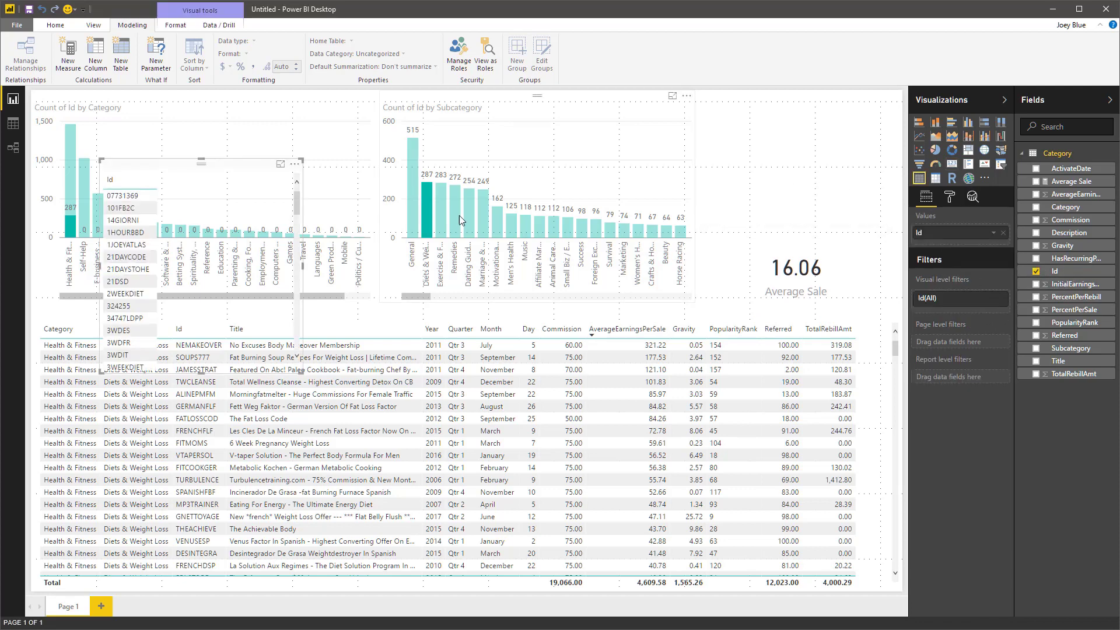
drag(198, 167, 797, 127)
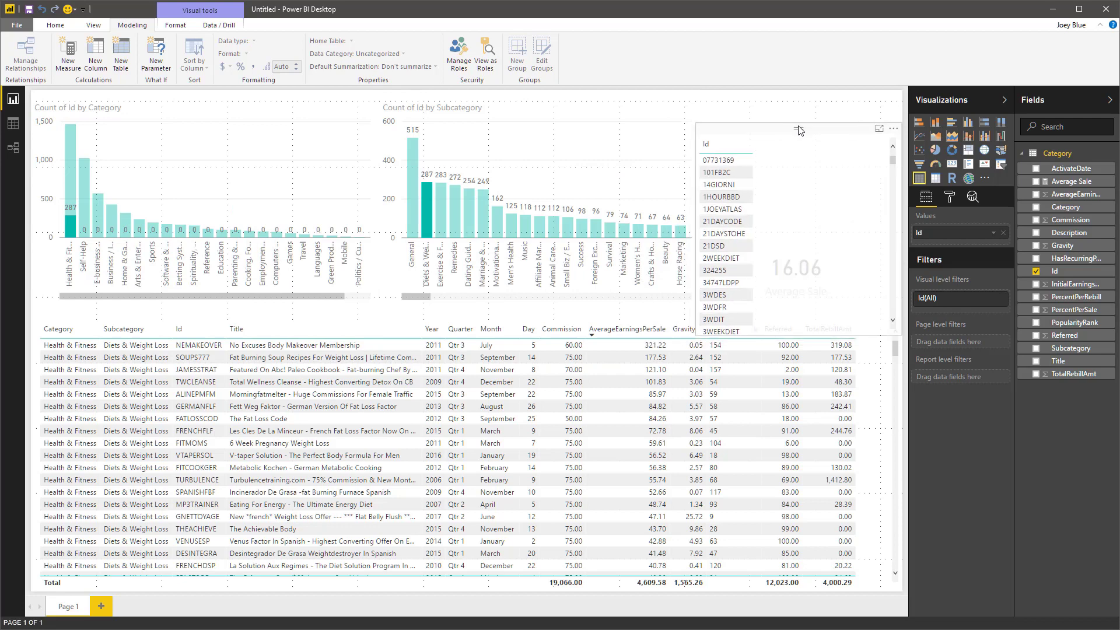
Summarise Id as Count and show it as a card reading 287.
click(994, 235)
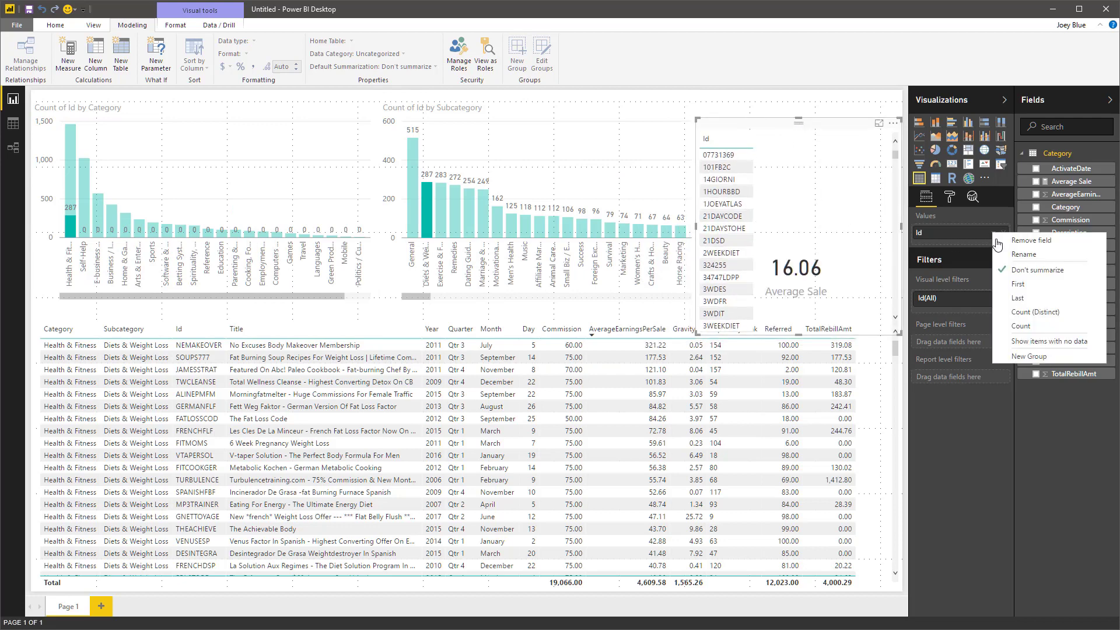
click(1026, 326)
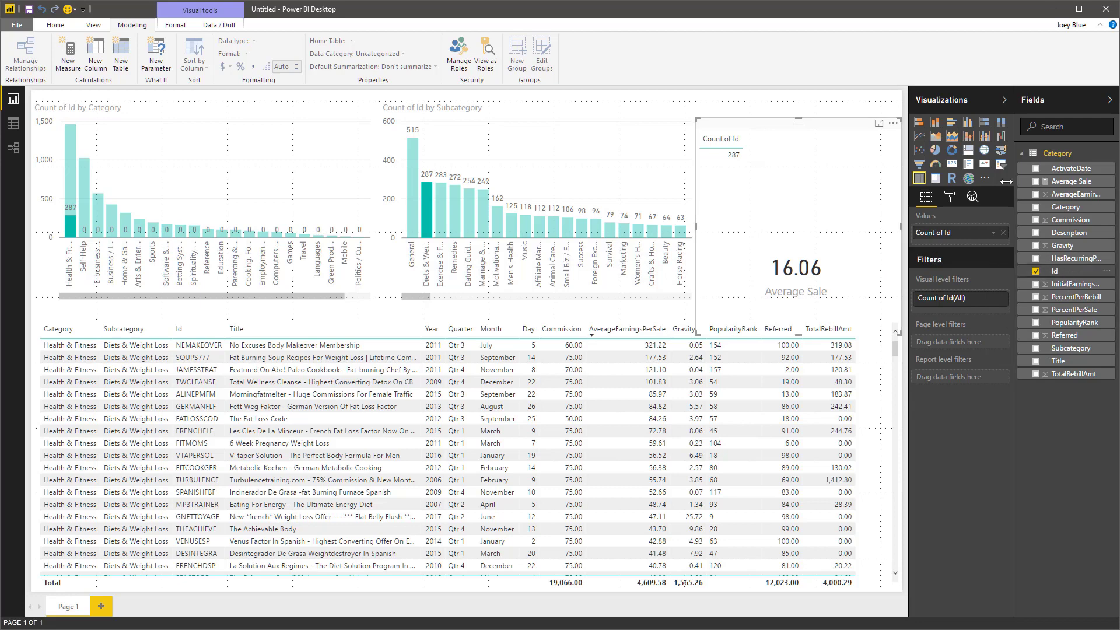
click(952, 164)
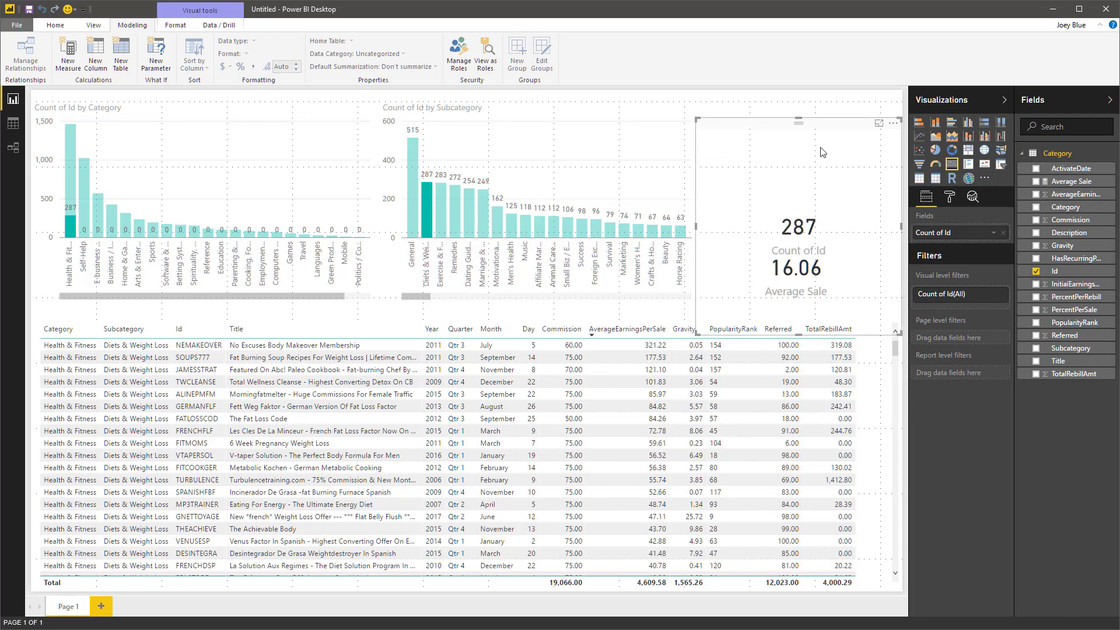
Resize the Count of Id card and lower the Average Sale card so they stack.
mouse_move(799, 124)
mouse_down()
mouse_move(800, 224)
mouse_move(811, 138)
mouse_up()
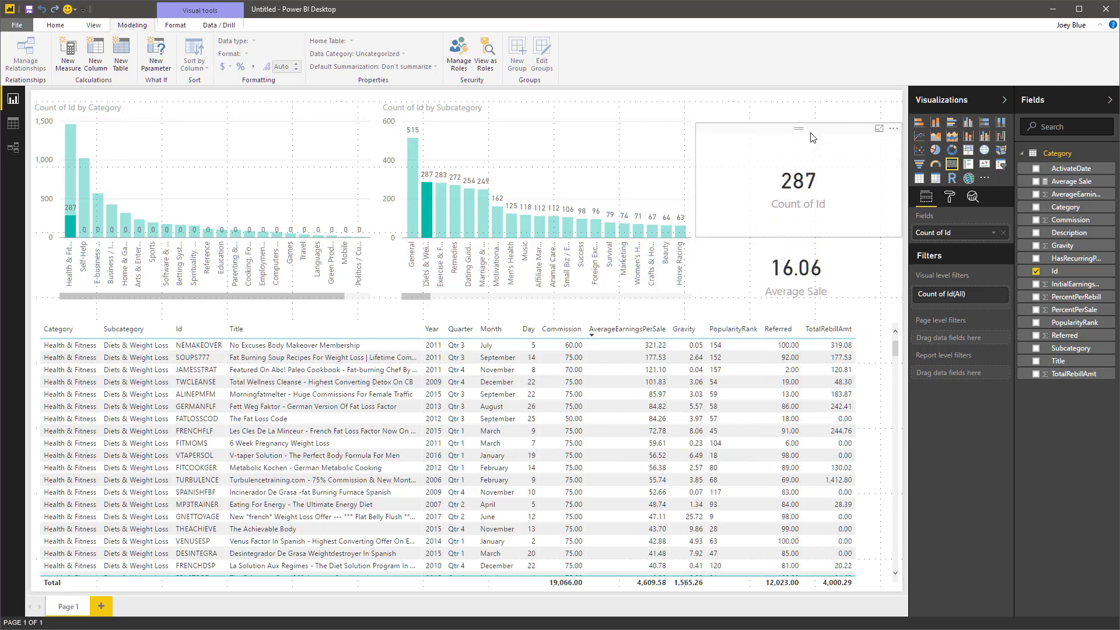
drag(807, 141, 803, 151)
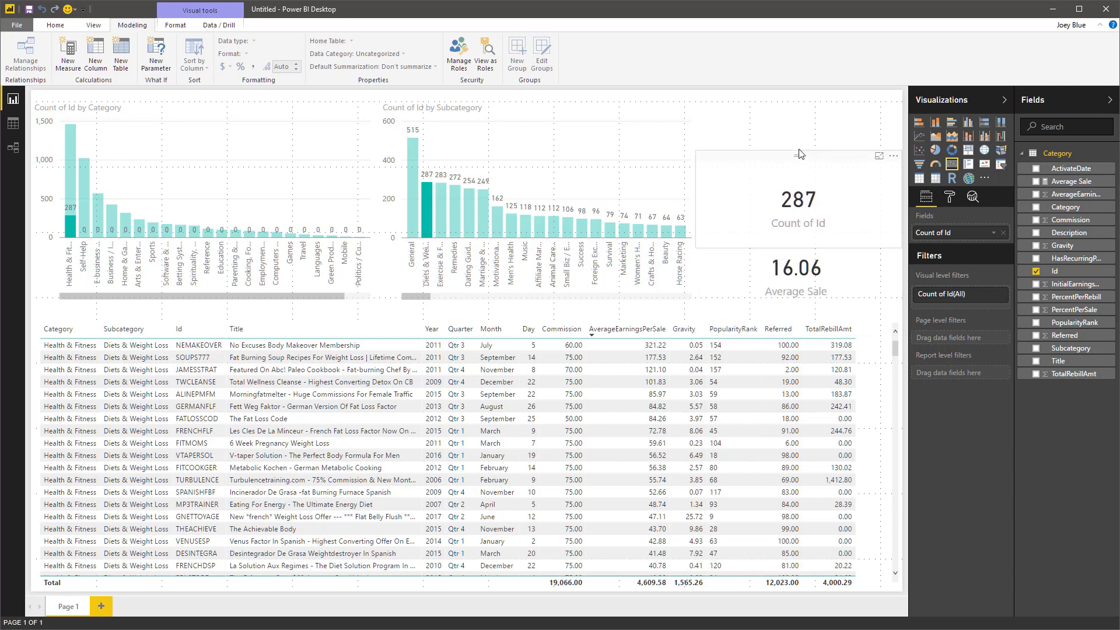
click(803, 151)
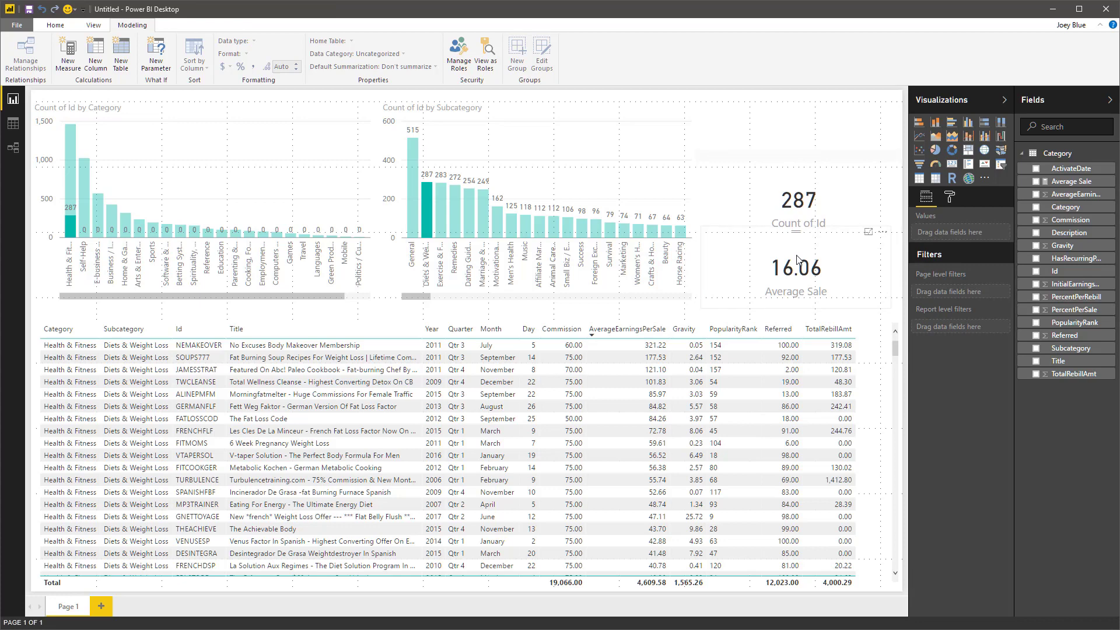
click(797, 265)
drag(797, 227, 798, 239)
click(799, 242)
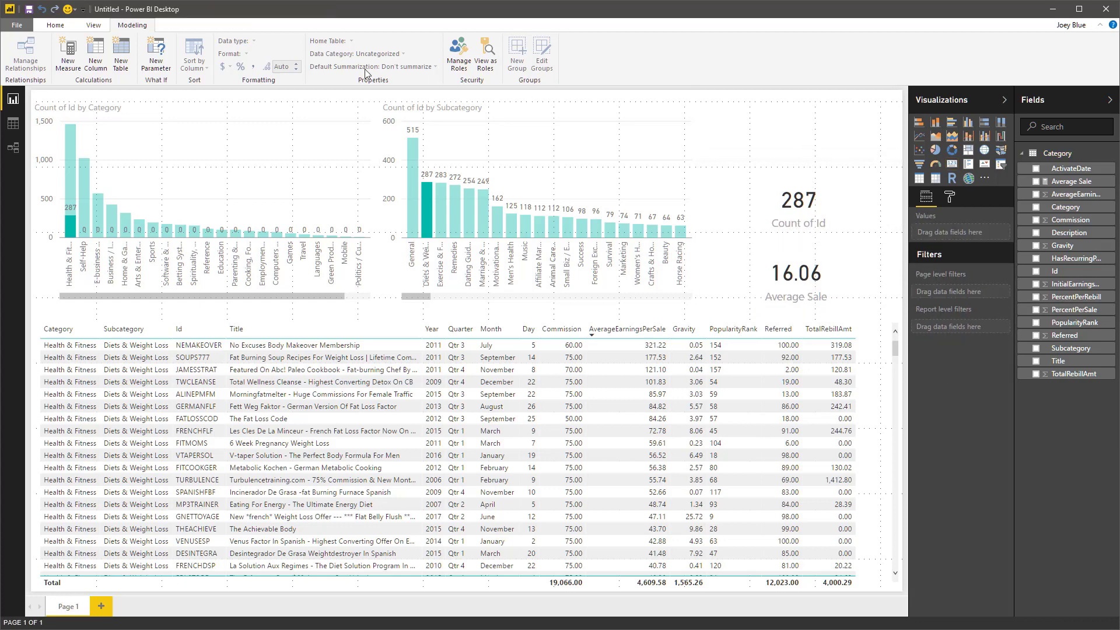
Add a text box above the cards containing the title 'Clickbank Product Analysis'.
click(56, 28)
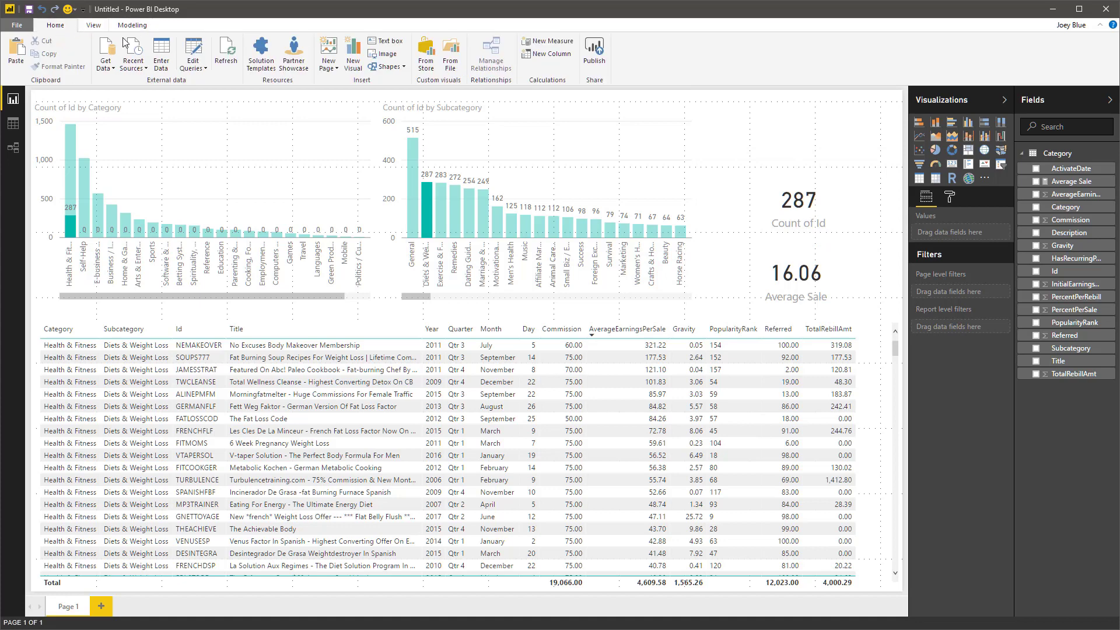
click(388, 43)
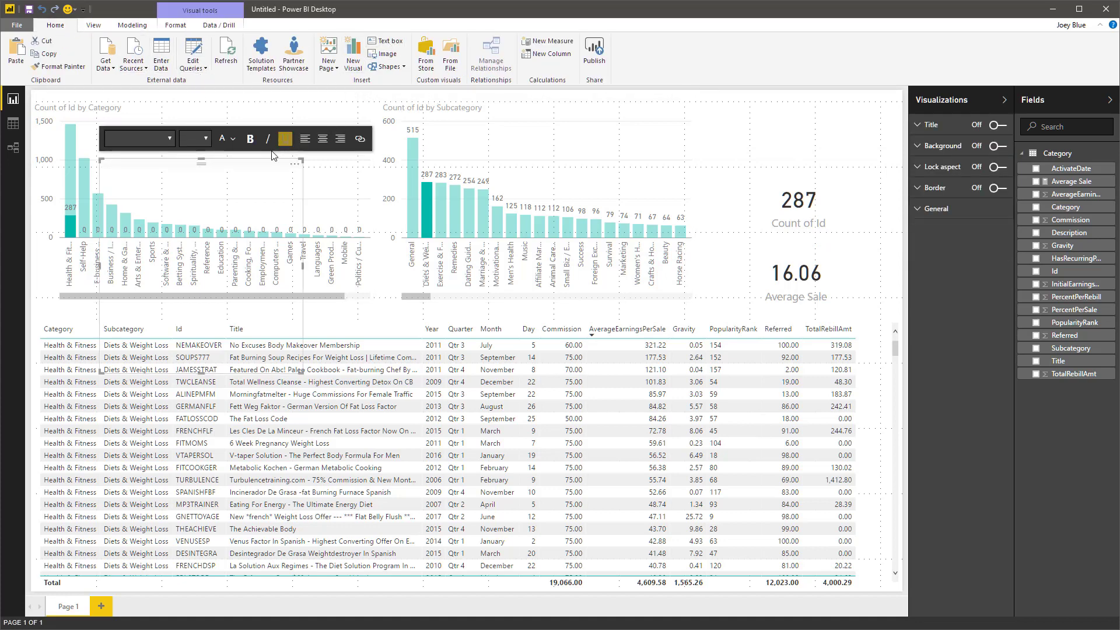
drag(211, 170, 807, 103)
click(764, 122)
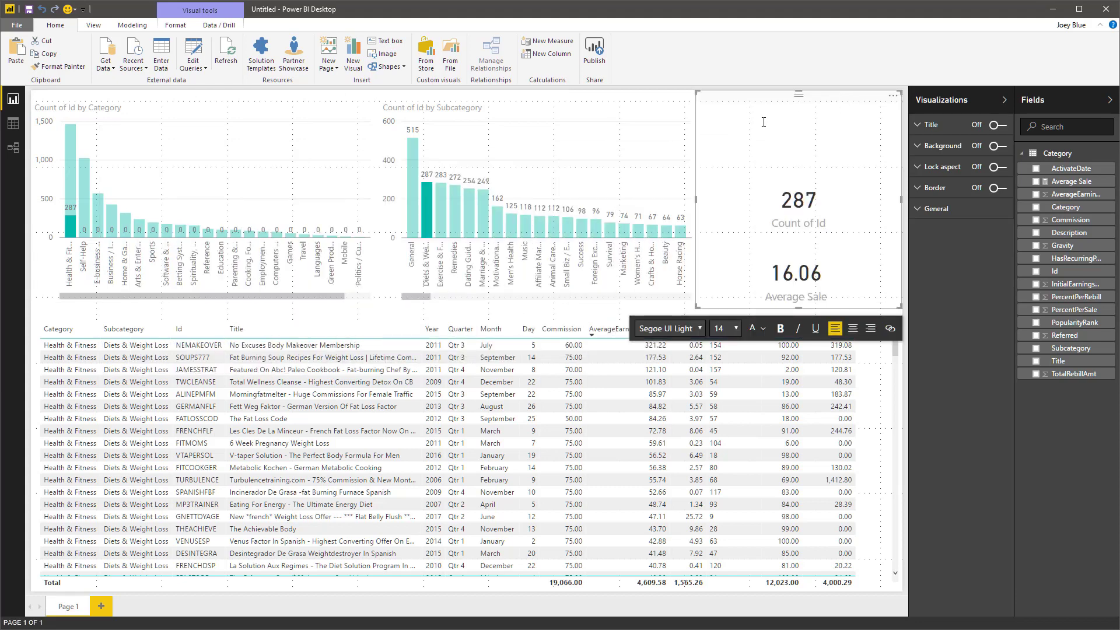
text(Clickbank)
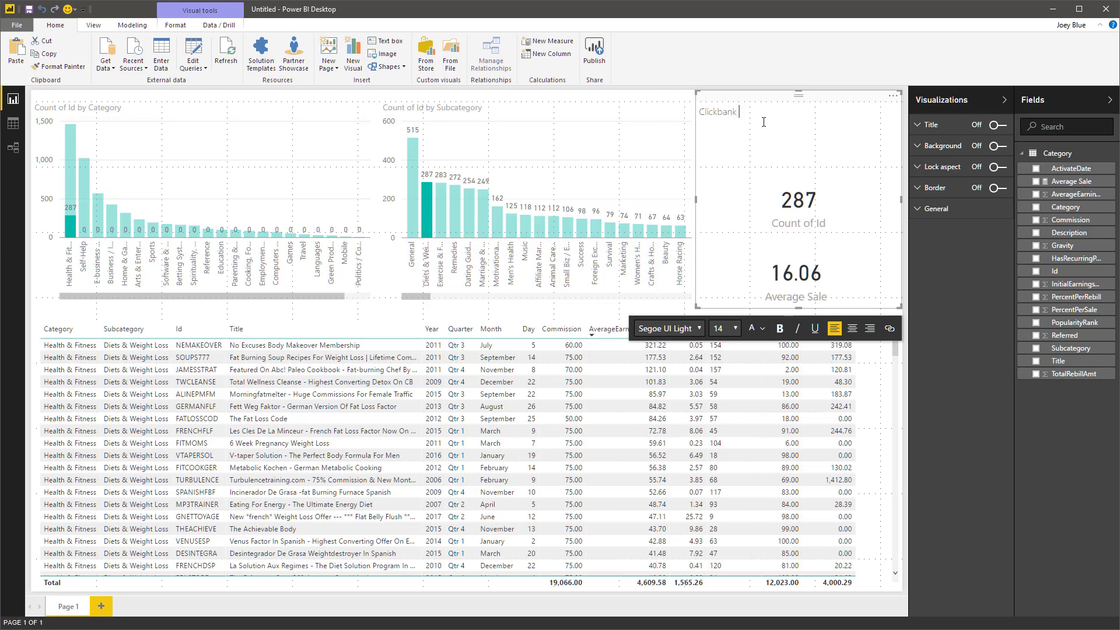
text( Product Analysis)
key(Escape)
Make the title 28 point, bold and centred, shortening the box to fit.
key(ctrl+a)
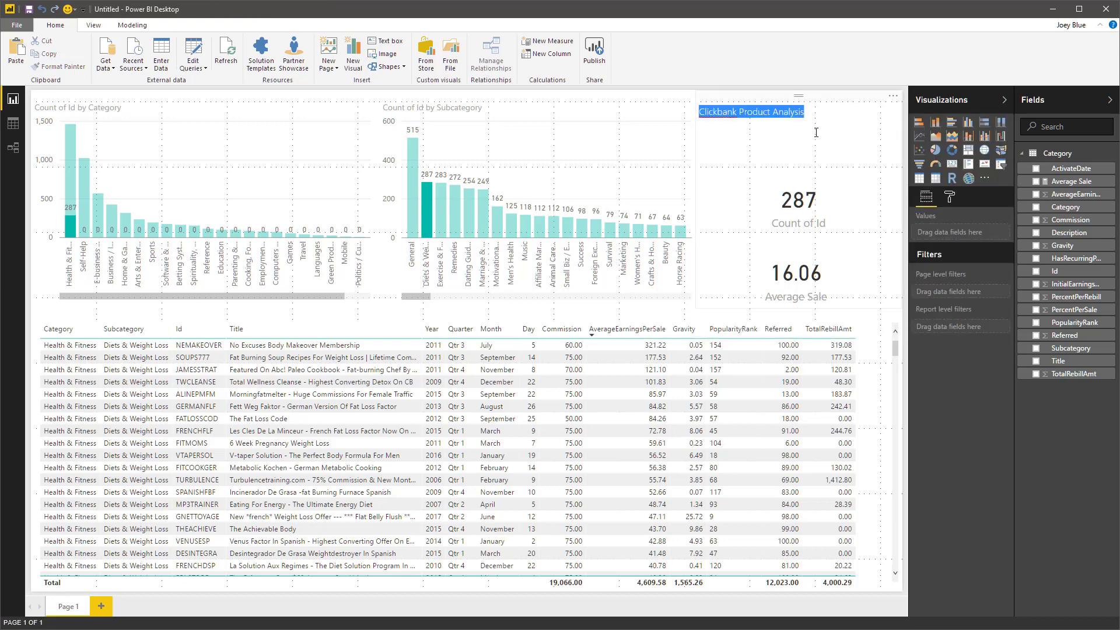
click(782, 121)
drag(805, 111, 698, 112)
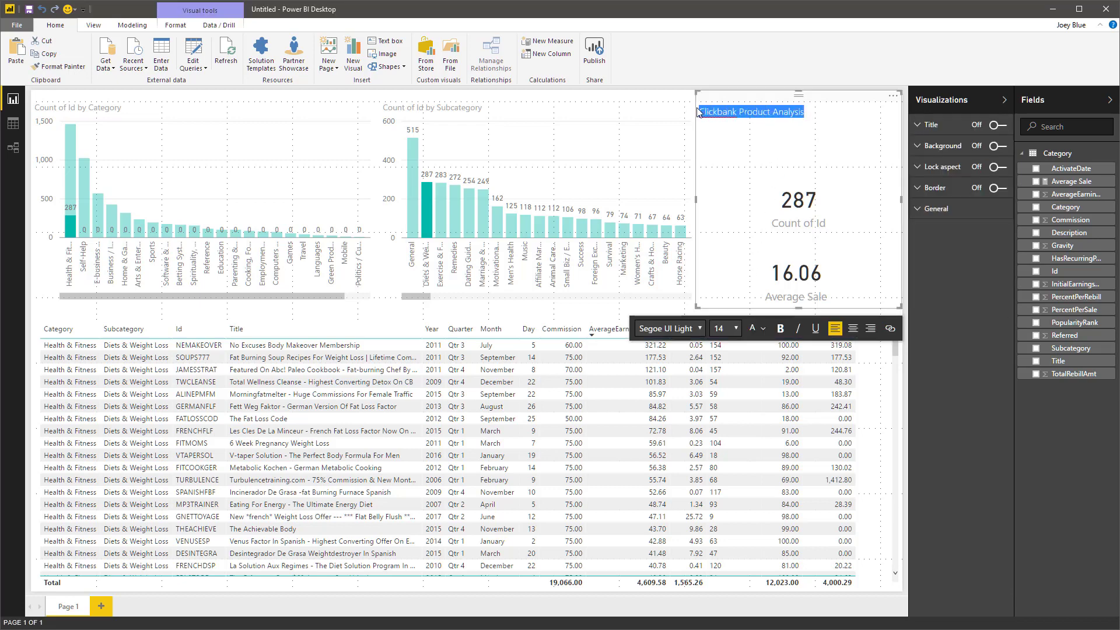
click(735, 328)
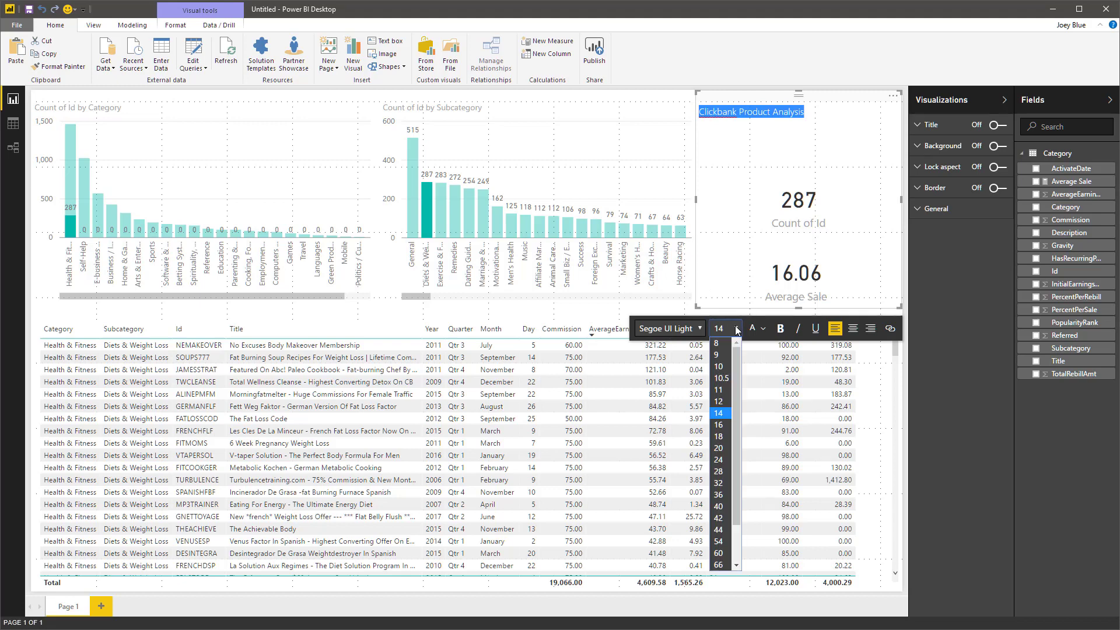
click(721, 472)
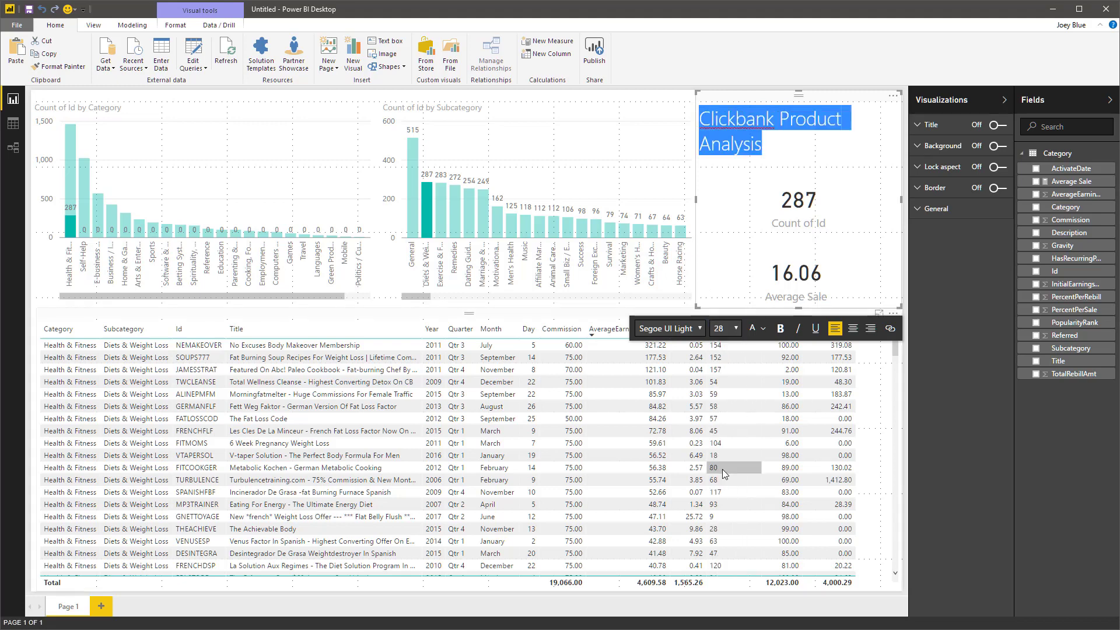
click(780, 329)
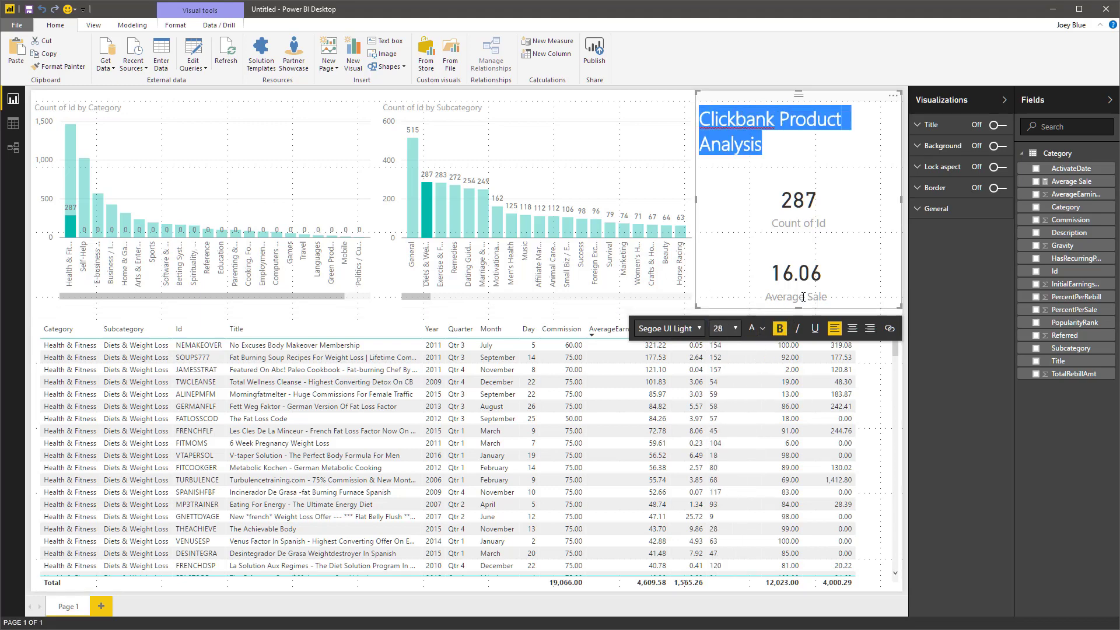
drag(797, 307, 801, 169)
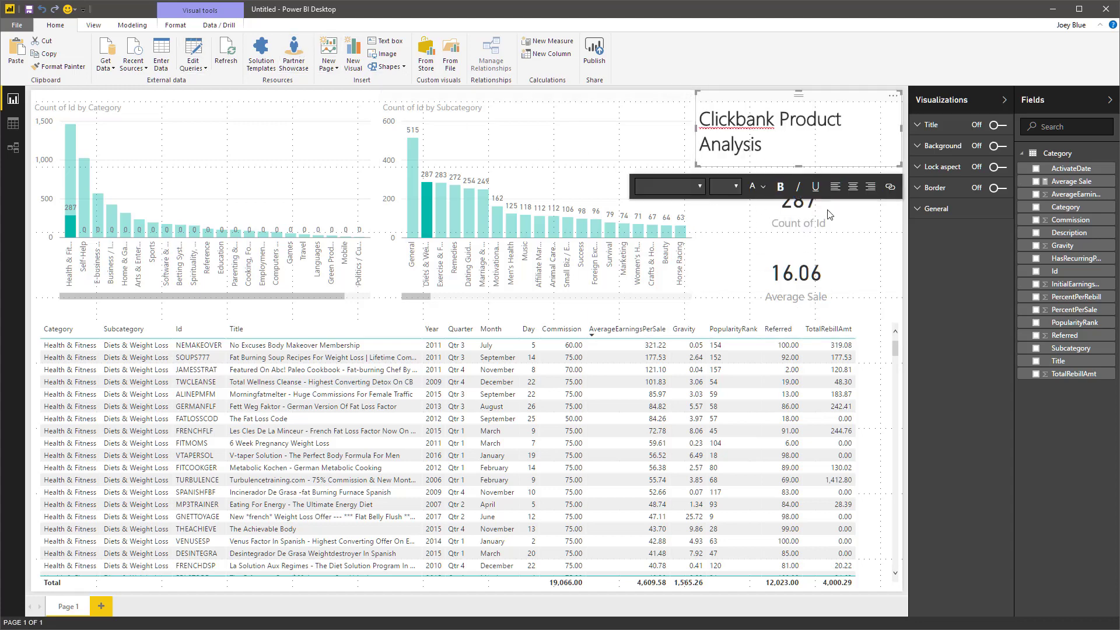
click(853, 187)
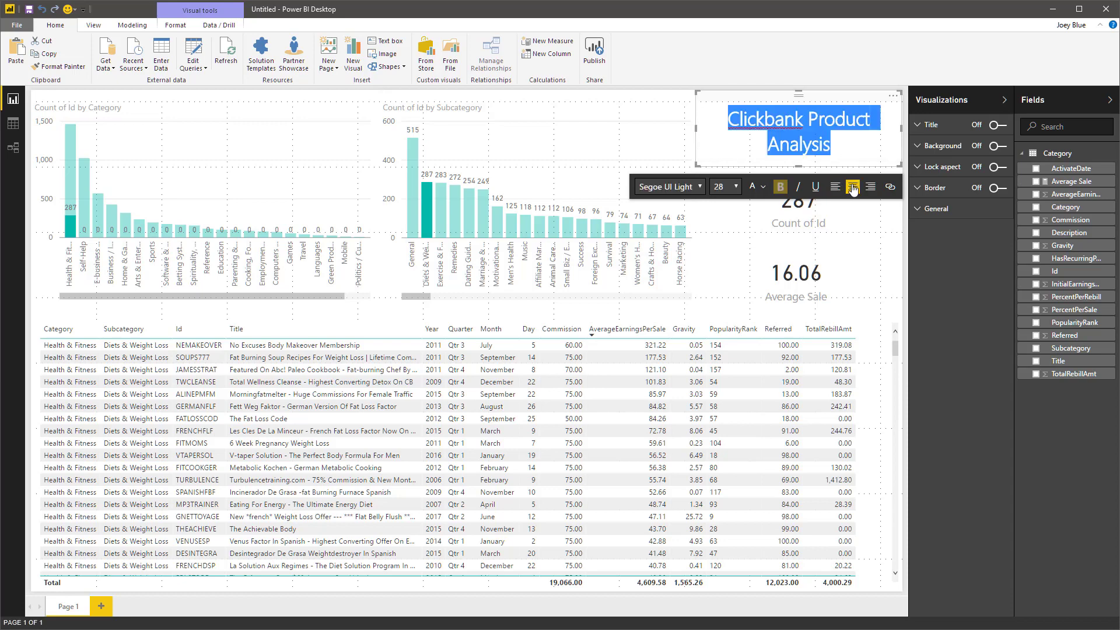
click(866, 97)
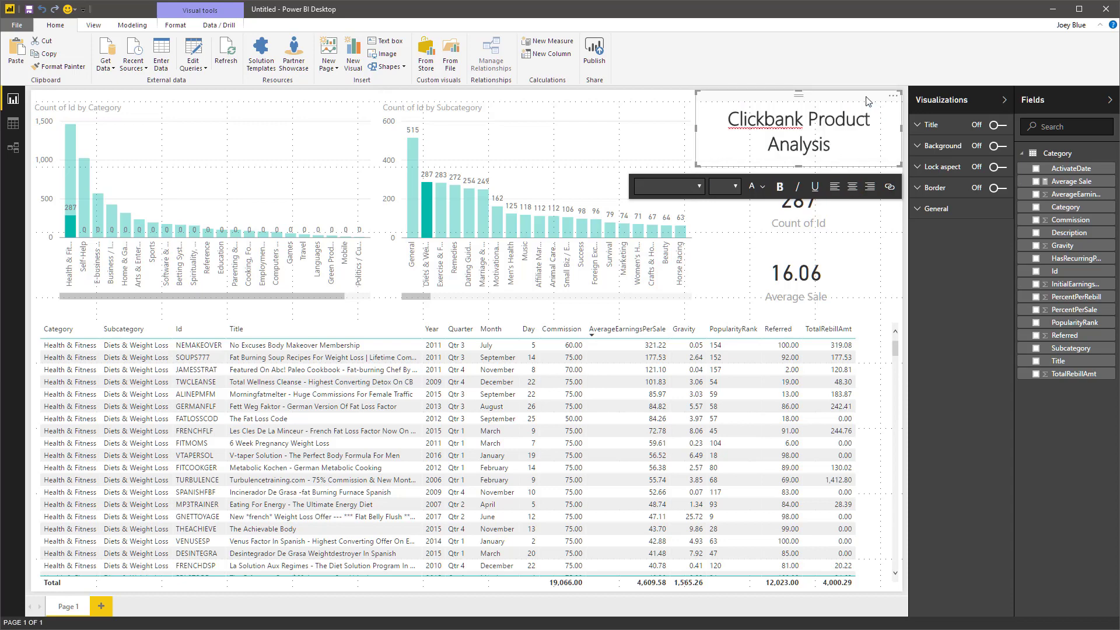
click(861, 234)
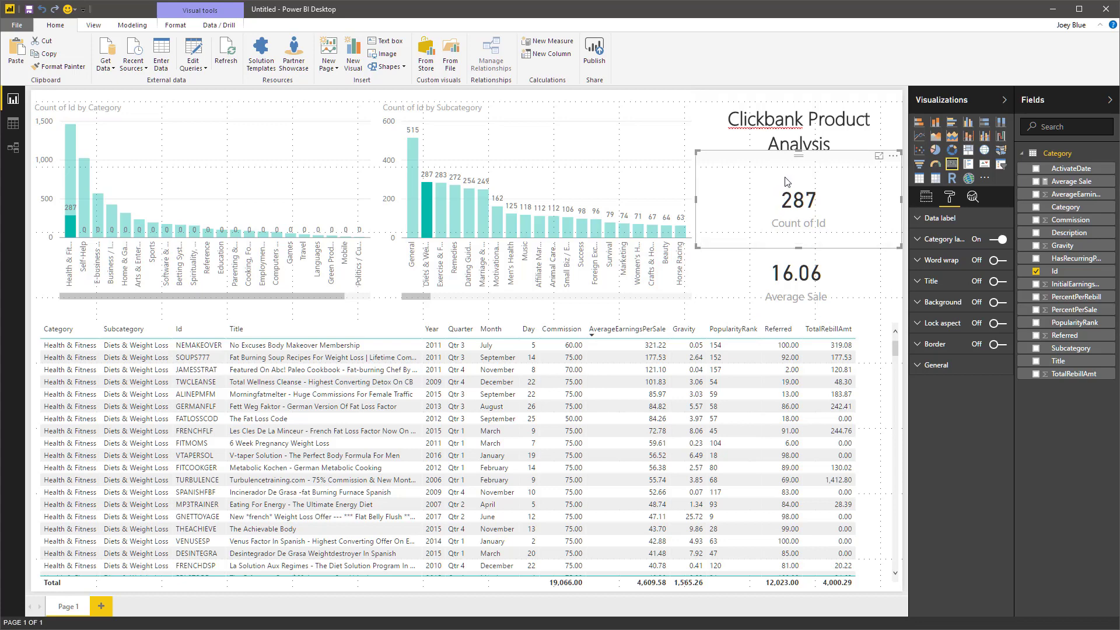
Cross-filter the page by the Self-Help and Diets & Weight Loss bars, then clear each filter.
click(458, 182)
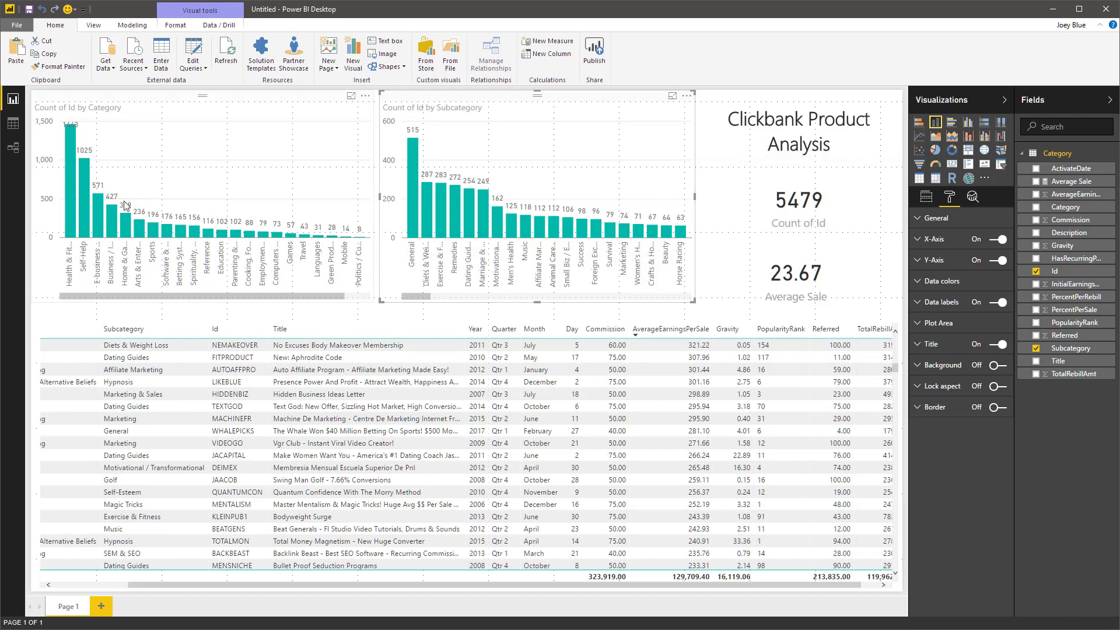
click(86, 183)
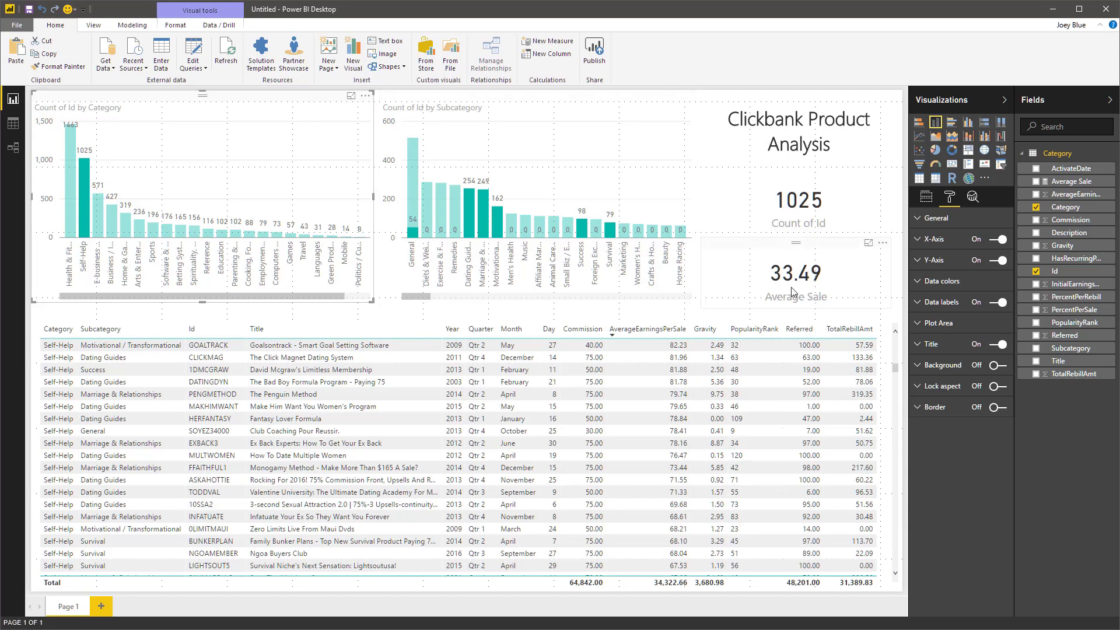
click(270, 175)
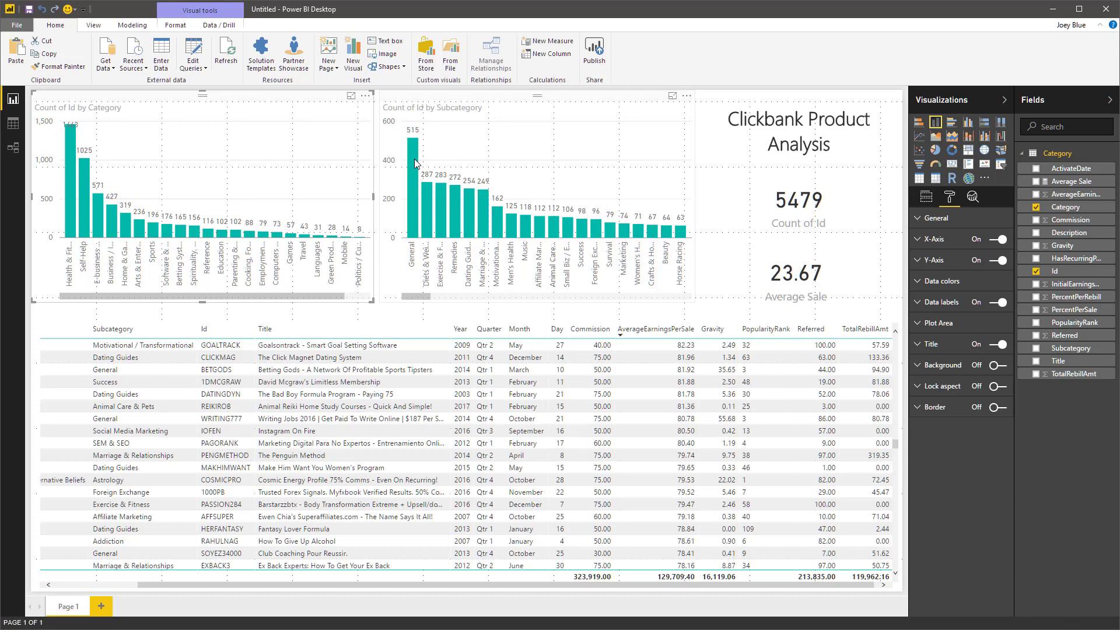
click(425, 200)
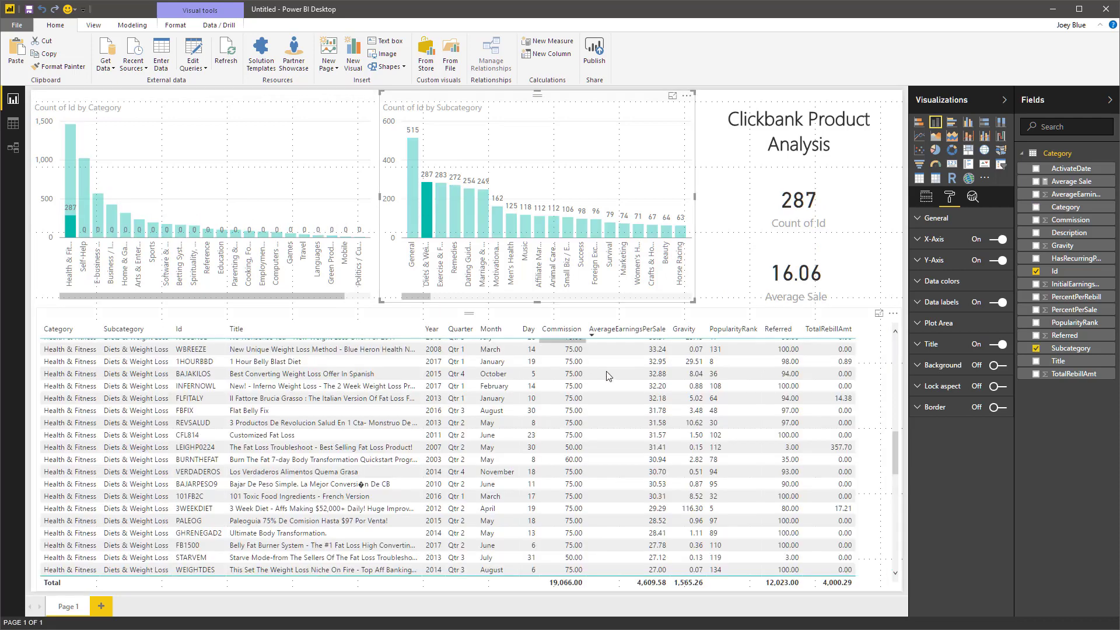
click(575, 169)
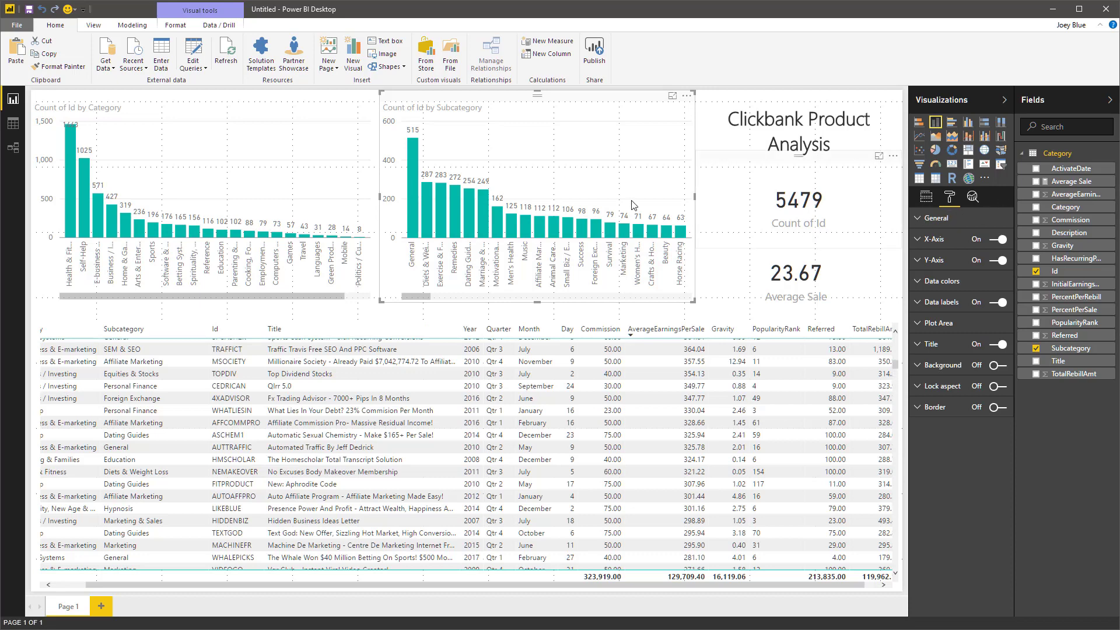
click(927, 198)
Plot Average Sale by subcategory sorted by Average Sale, then filter to E-business (571 products).
click(1003, 307)
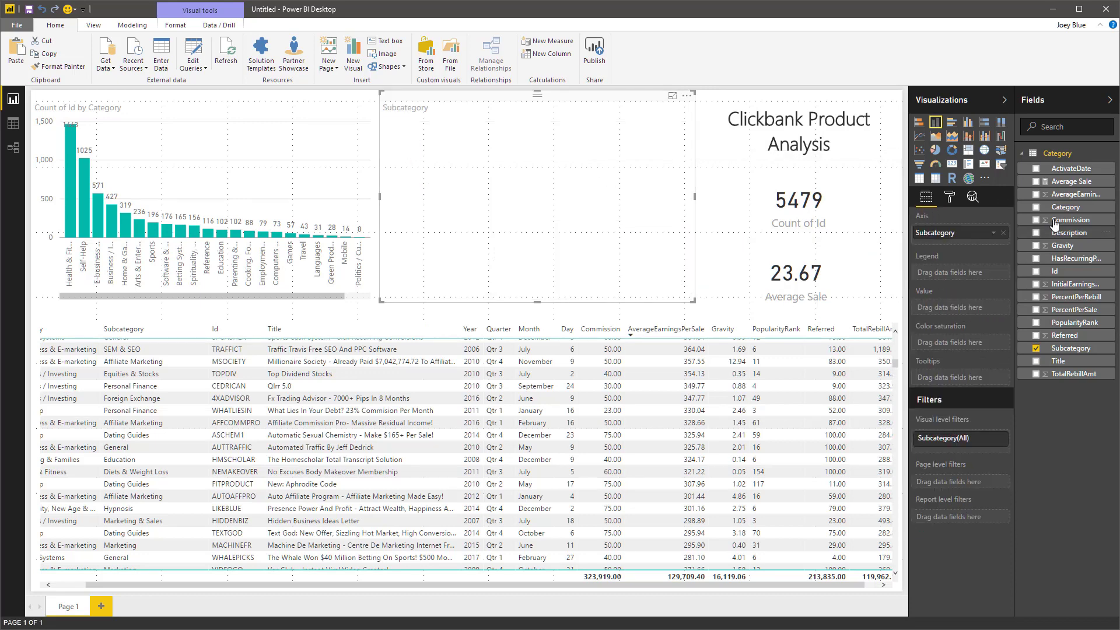
click(1037, 181)
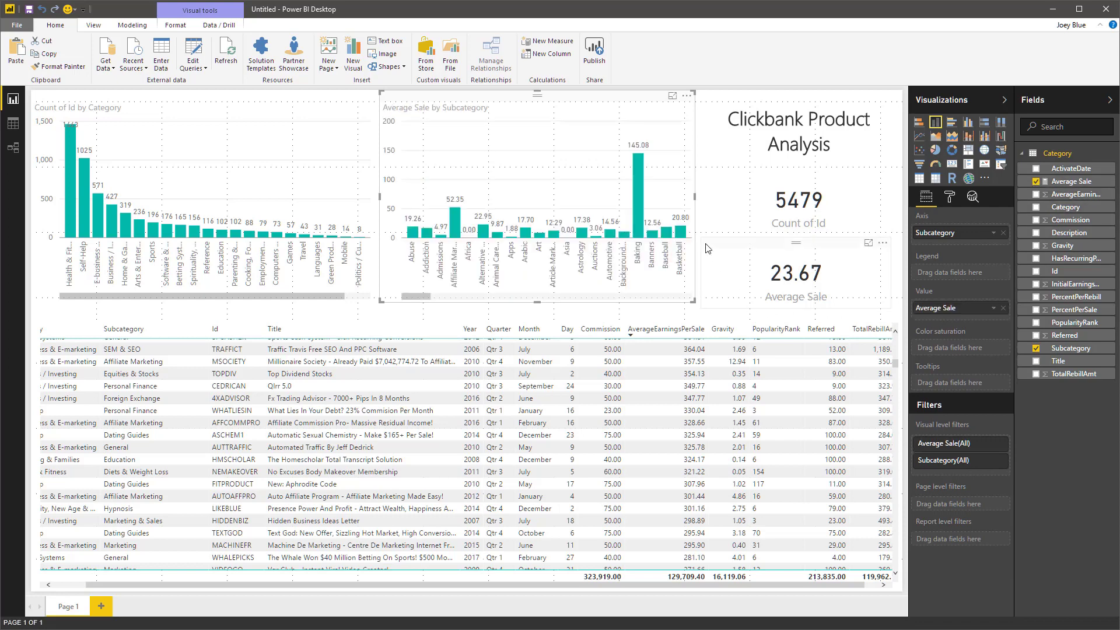
click(687, 101)
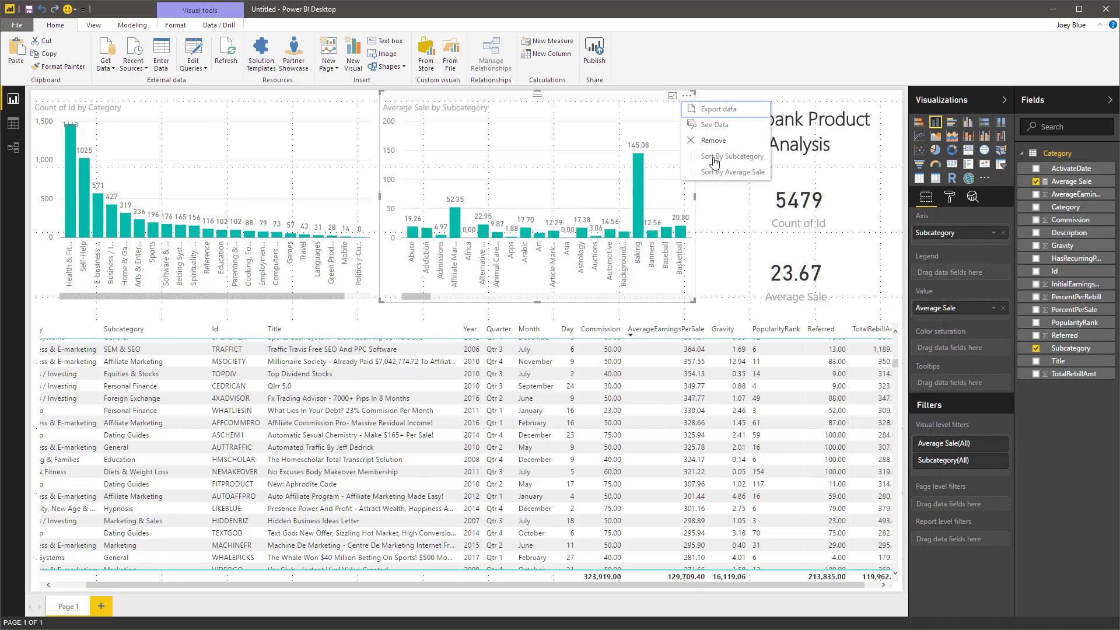
click(719, 173)
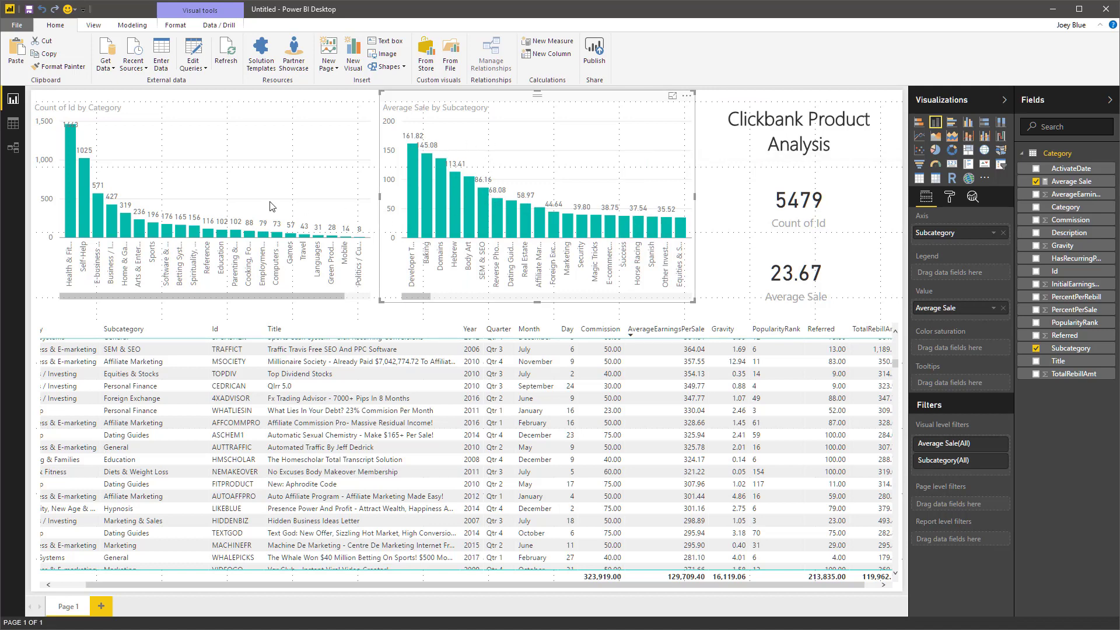
click(101, 208)
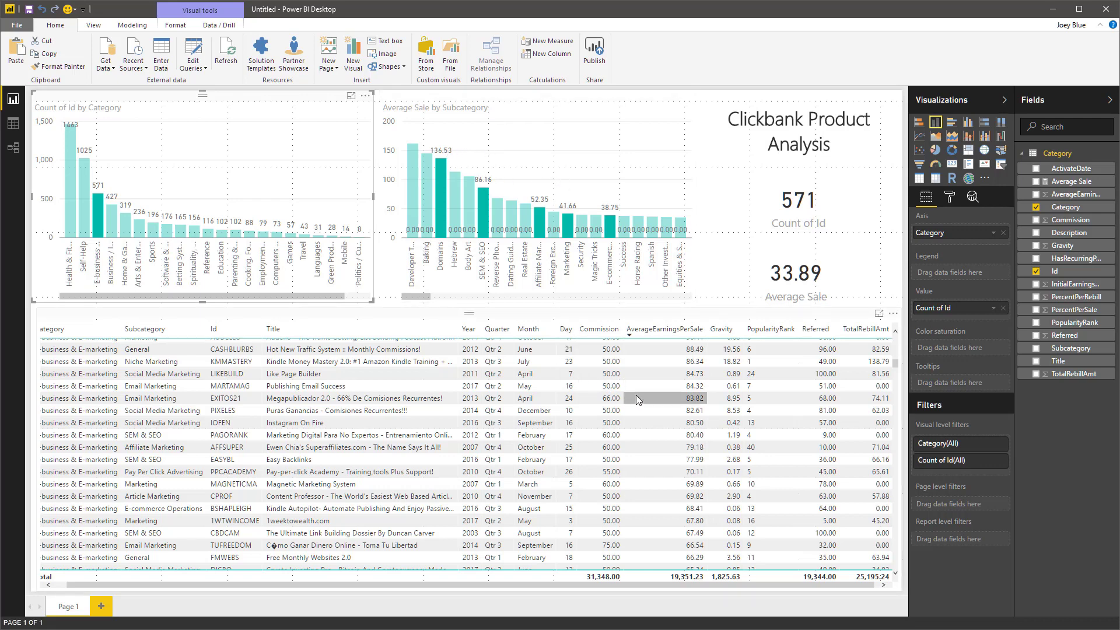
scroll(639, 408, up, 10)
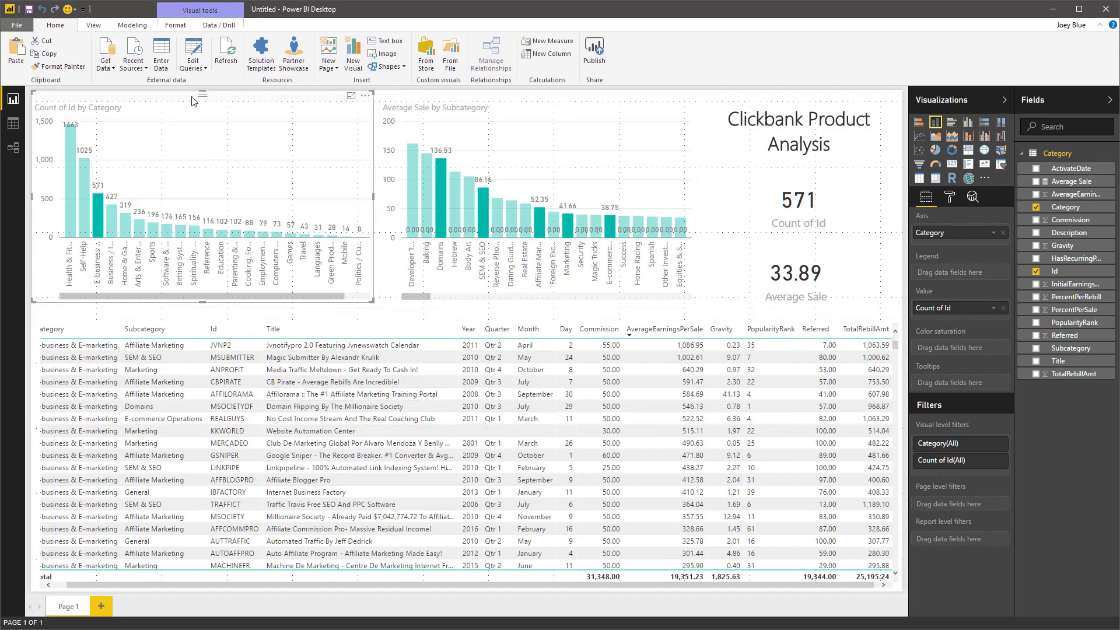
Make the category chart's bars yellow.
click(950, 196)
click(919, 284)
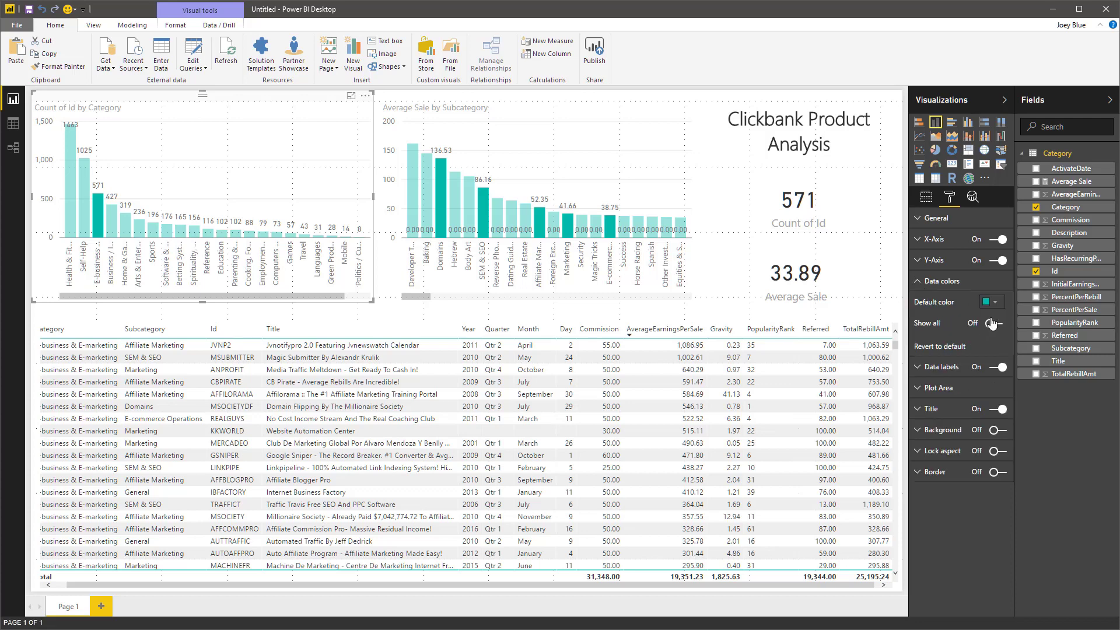
click(994, 303)
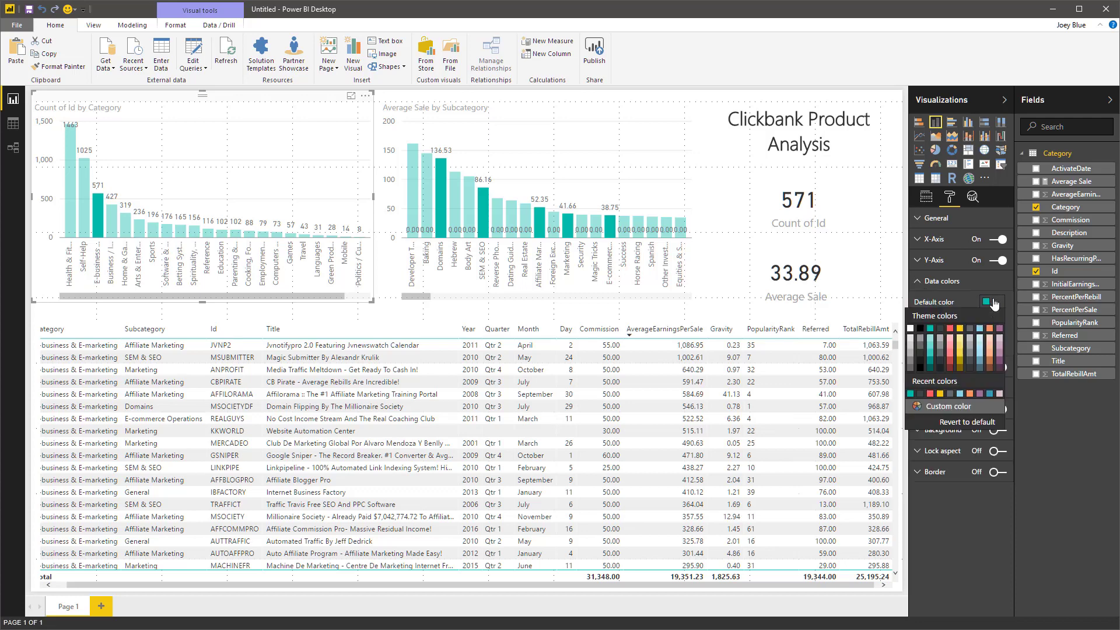
click(960, 329)
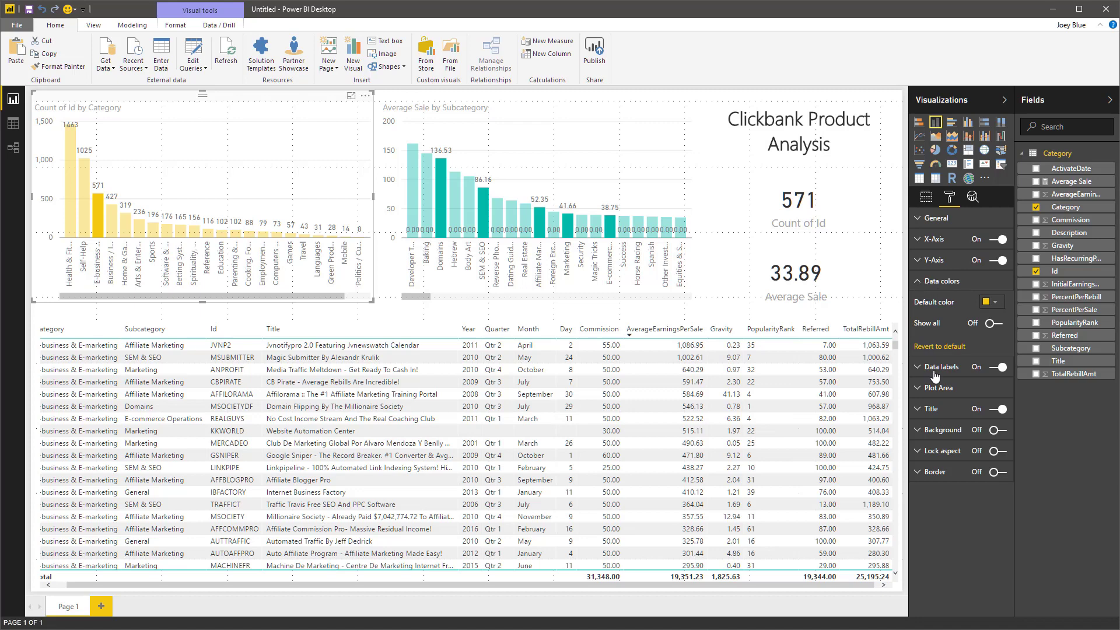
Retitle it 'Products by Category' in black on a yellow bar, centred at size 12.
click(925, 412)
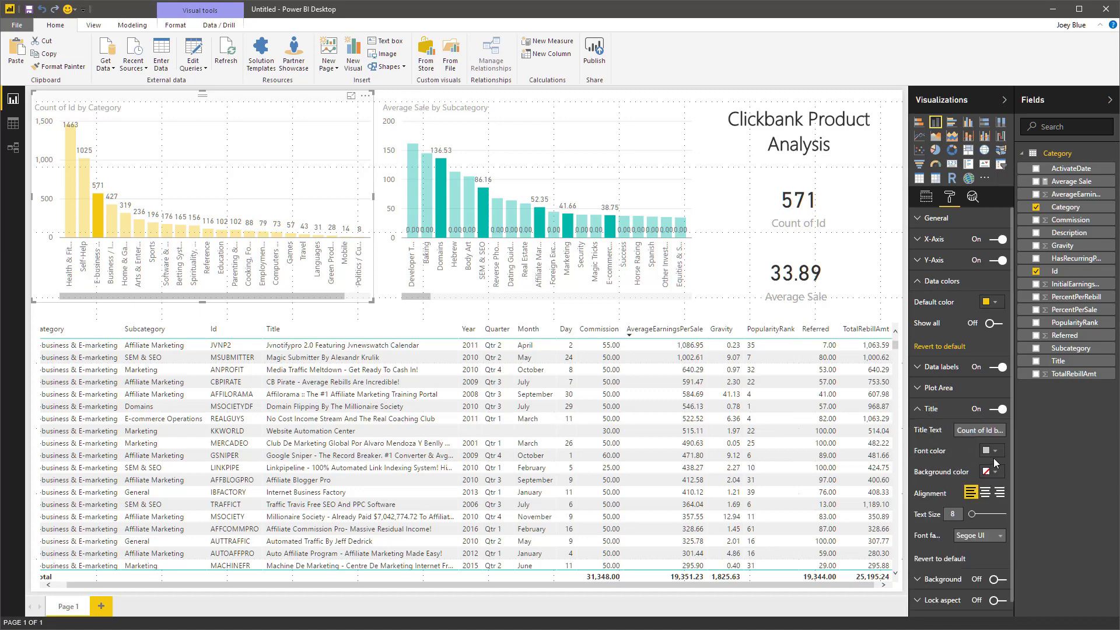
click(995, 452)
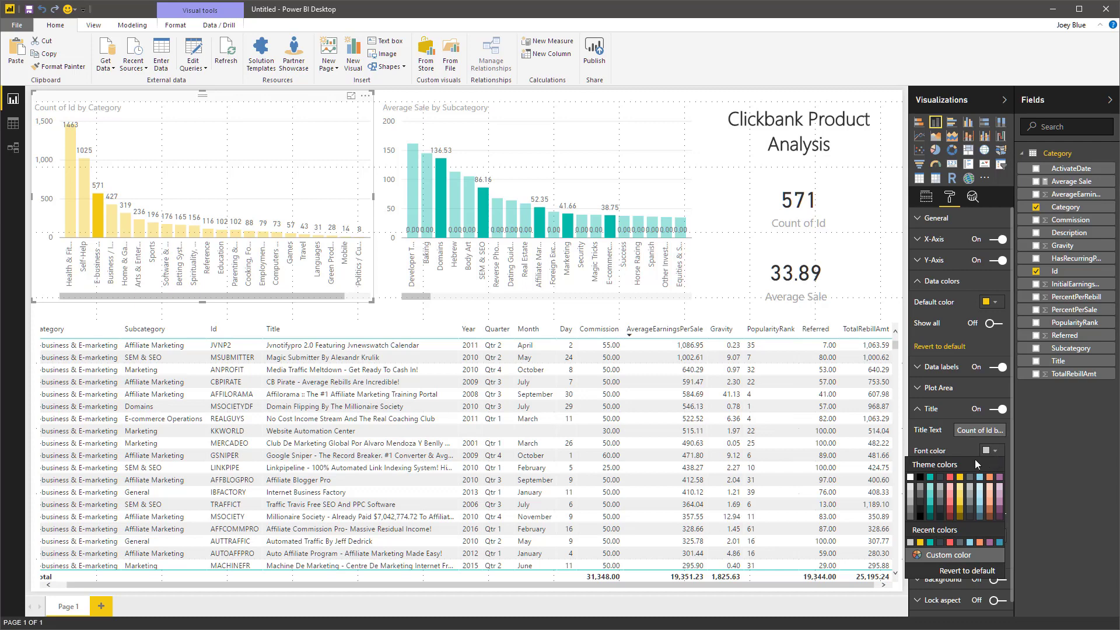
click(921, 476)
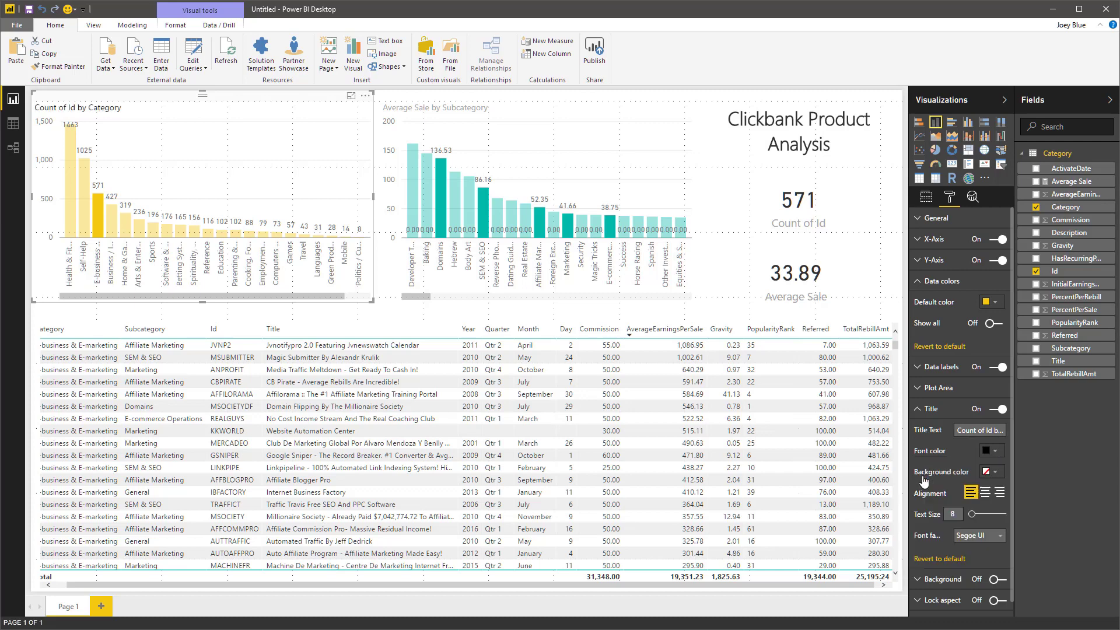
click(989, 473)
click(961, 499)
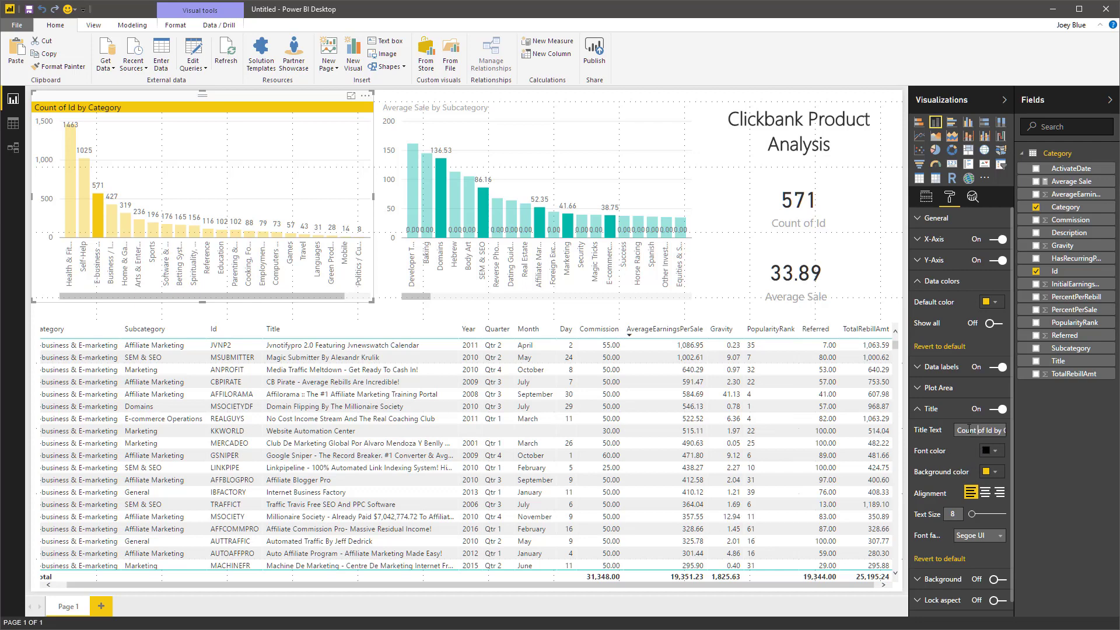
drag(981, 430, 915, 436)
text(Products)
click(985, 493)
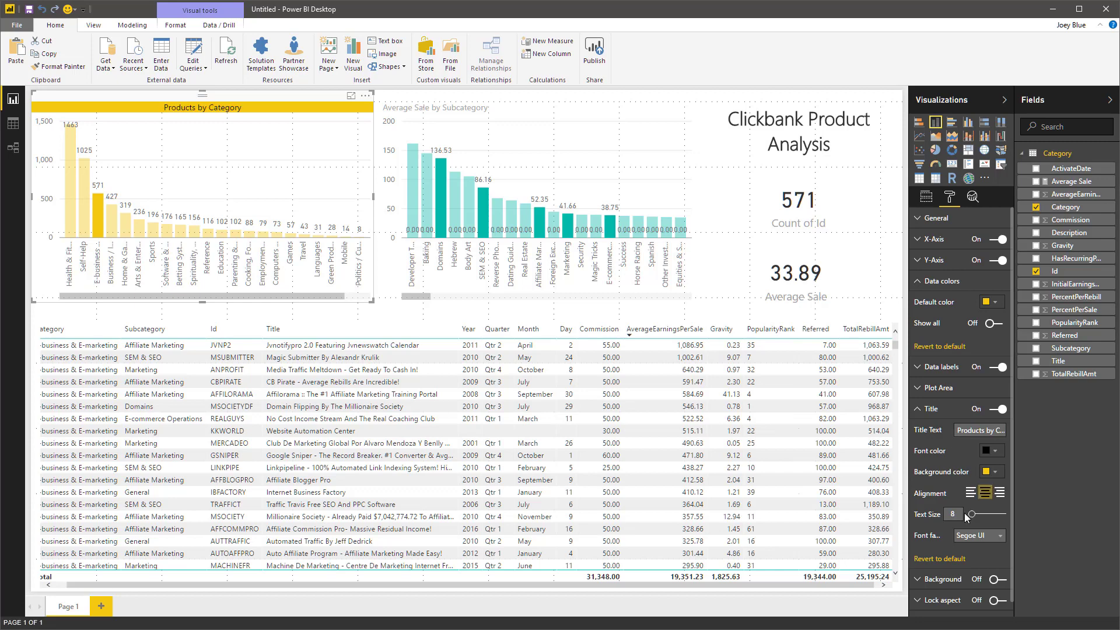
drag(967, 516, 977, 519)
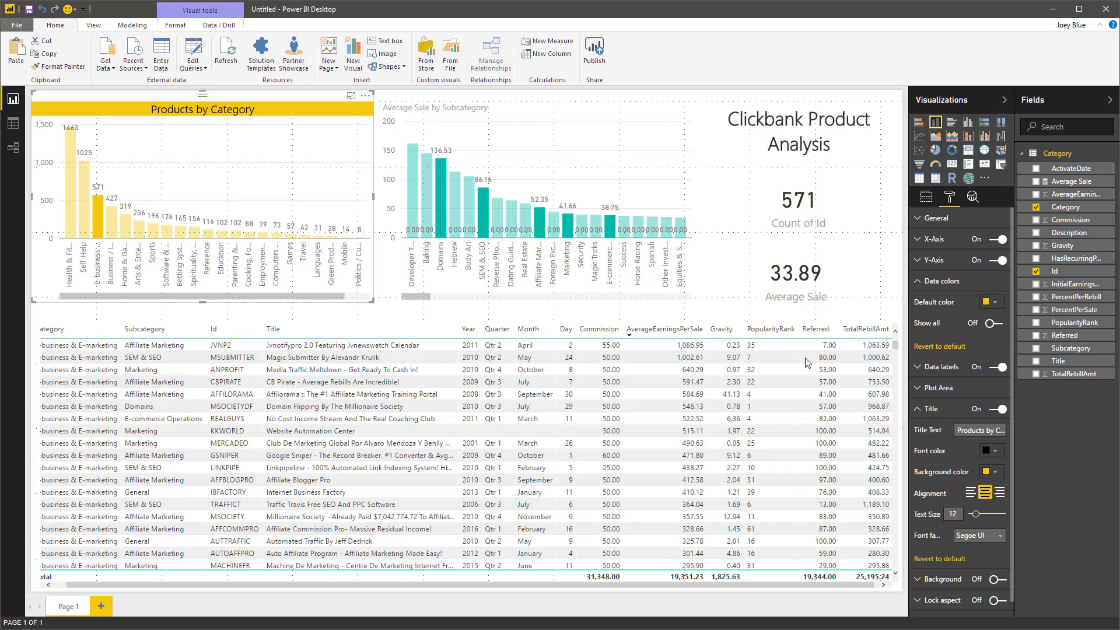
Make the Average Sale by Subcategory chart's bars purple.
click(517, 104)
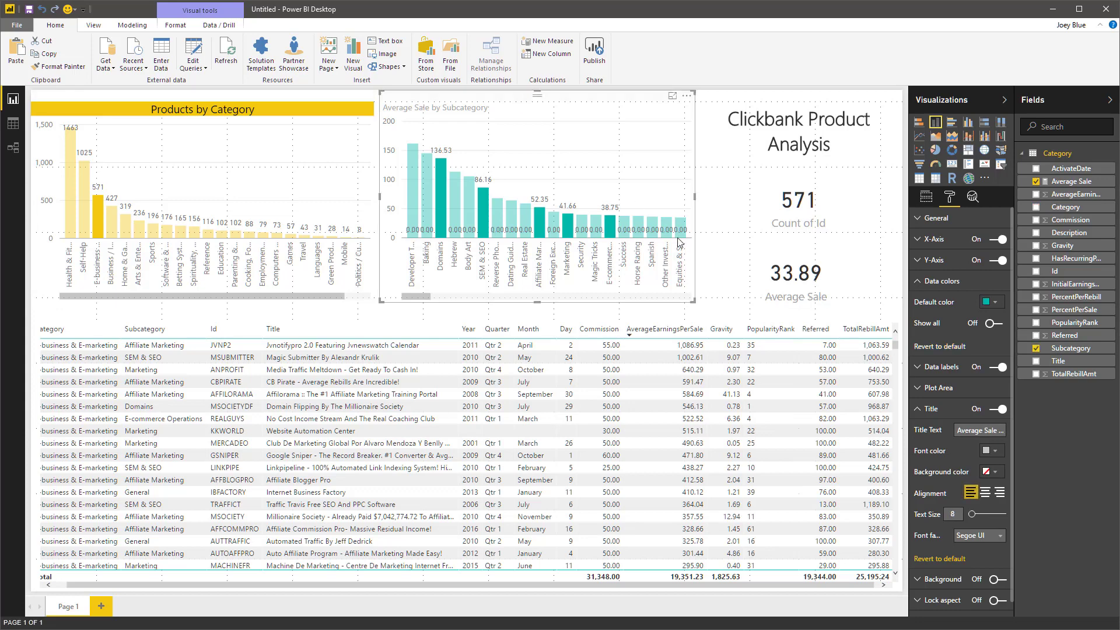
click(996, 308)
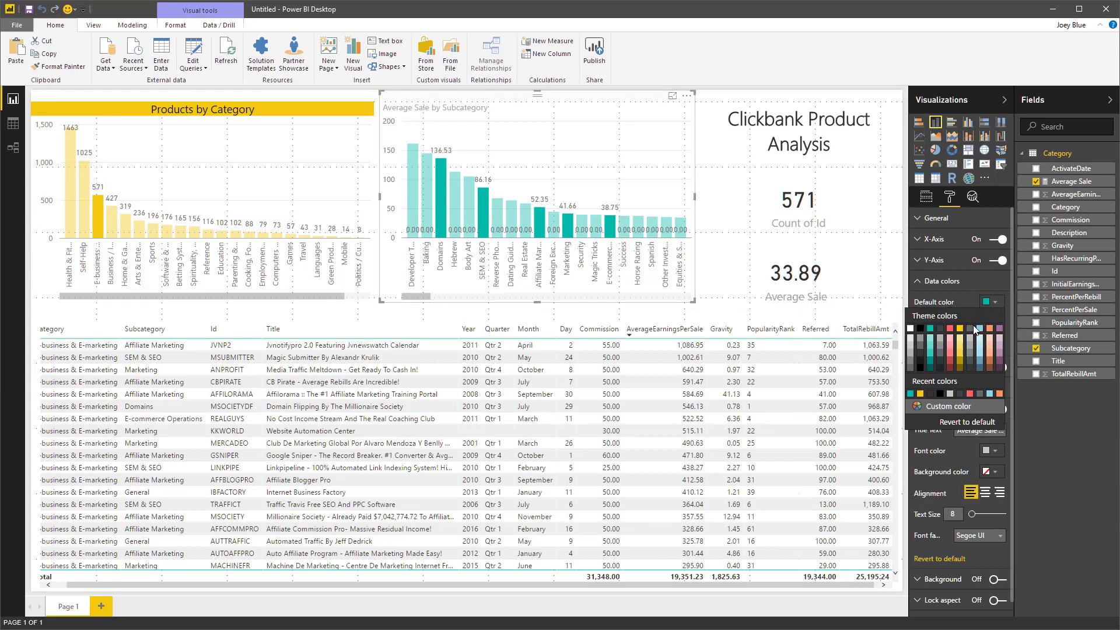
click(998, 329)
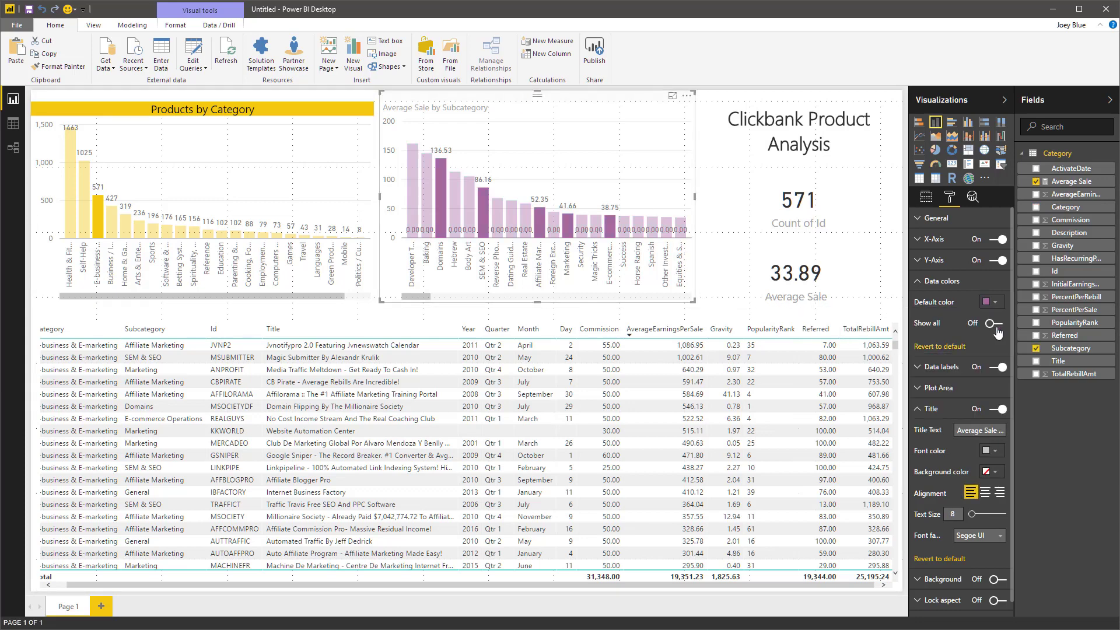
Give its title black text on a purple background, centred at size 12.
click(992, 451)
click(1000, 479)
click(995, 476)
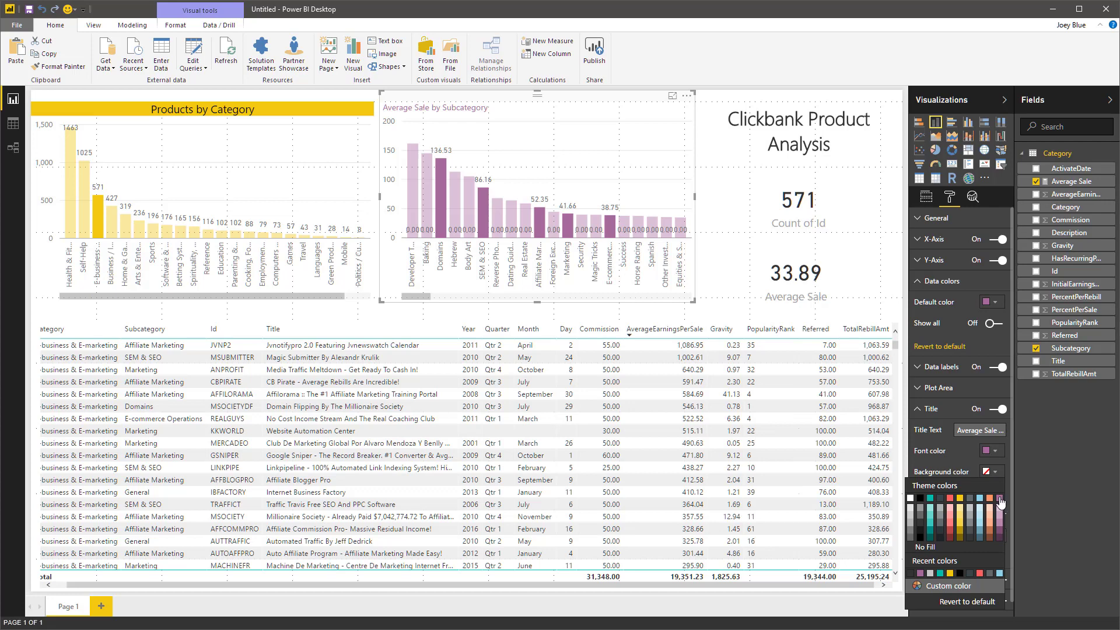
click(1000, 498)
click(994, 453)
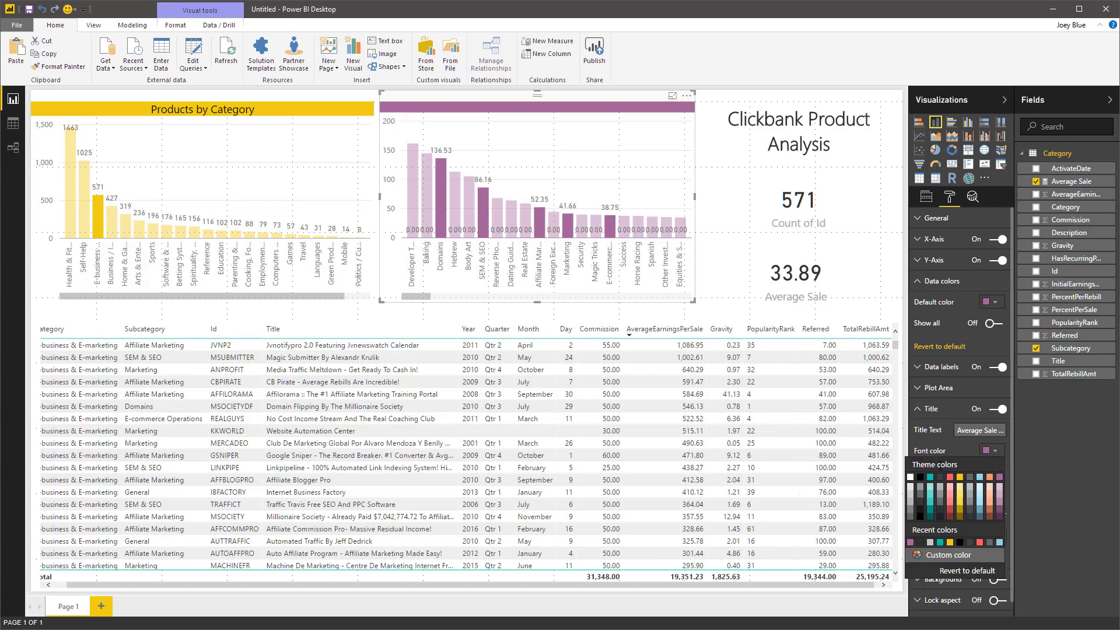
click(920, 476)
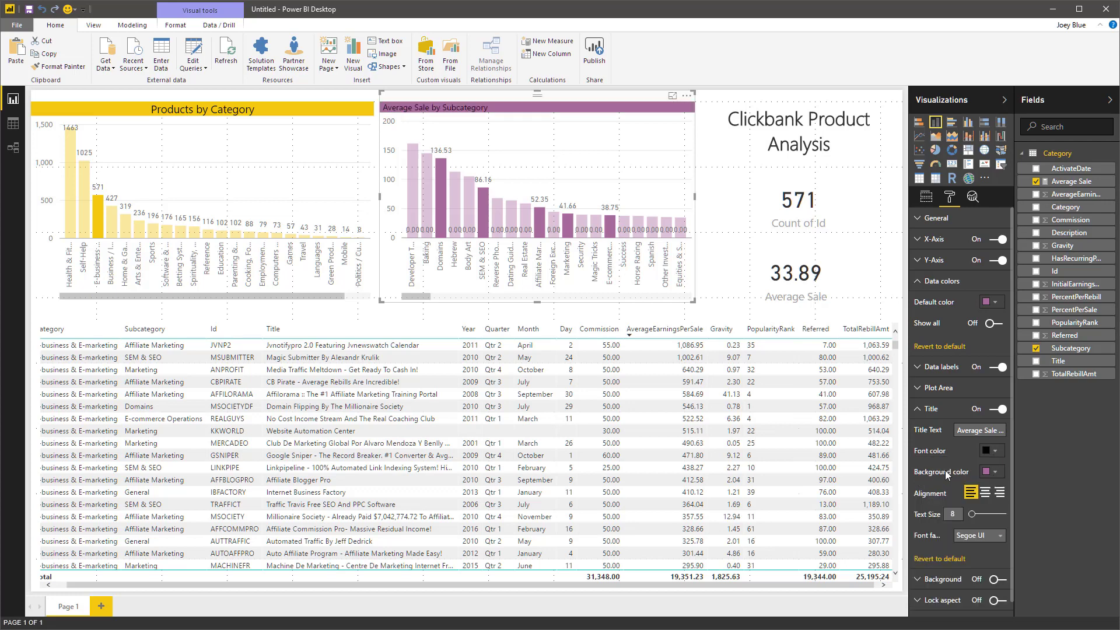
click(986, 493)
drag(972, 514, 978, 515)
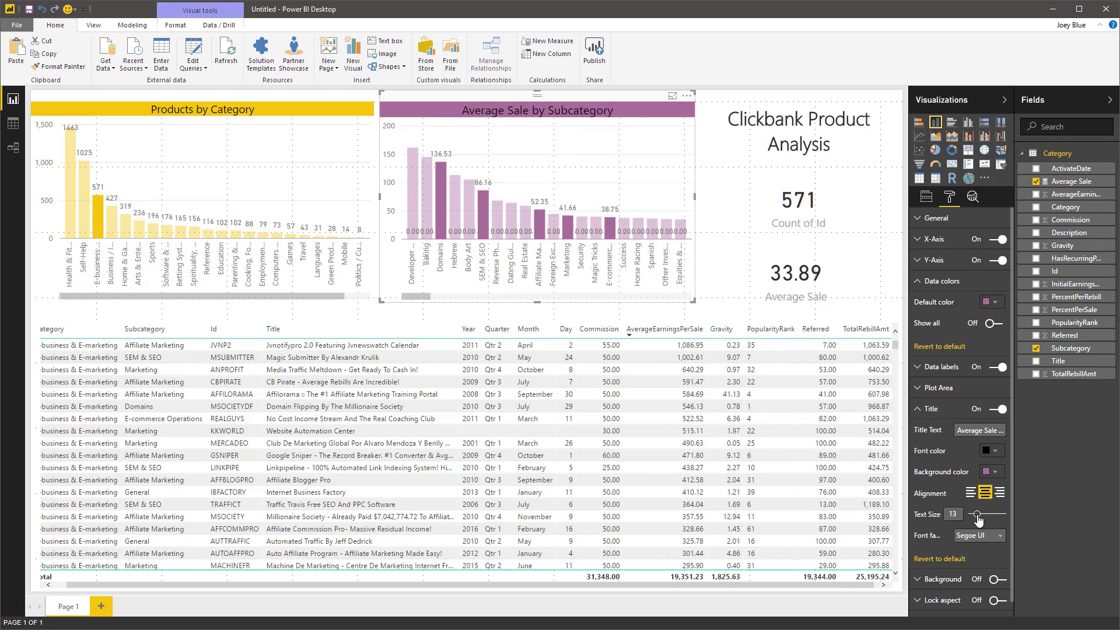
drag(978, 519, 977, 520)
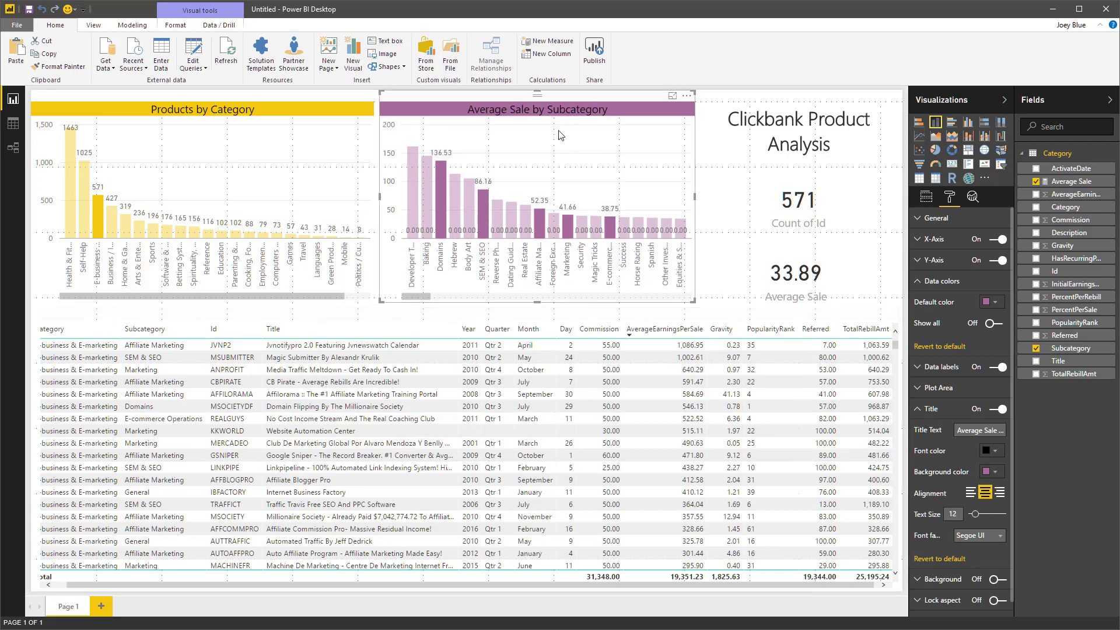
click(290, 319)
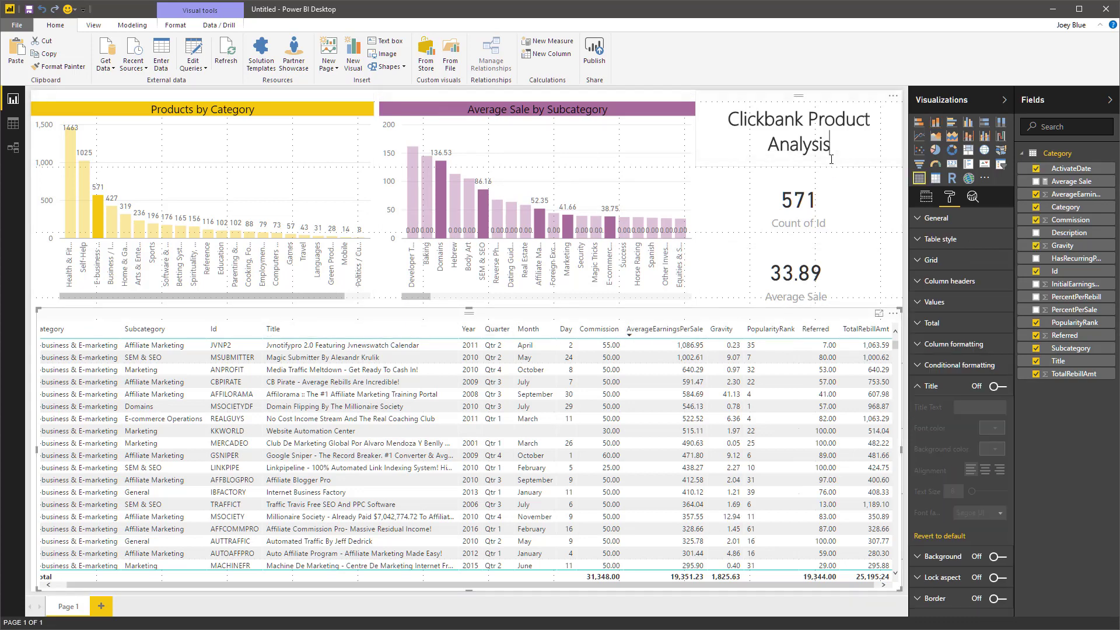
Turn on a 'Product Count' title for the count card, black text on a yellow bar.
click(830, 140)
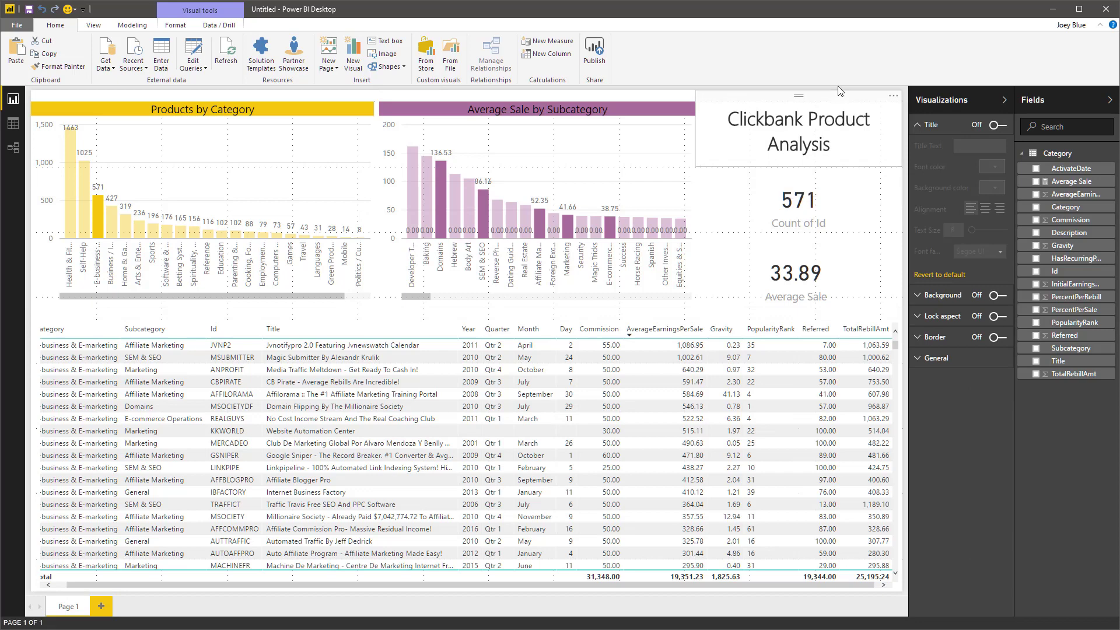
click(865, 236)
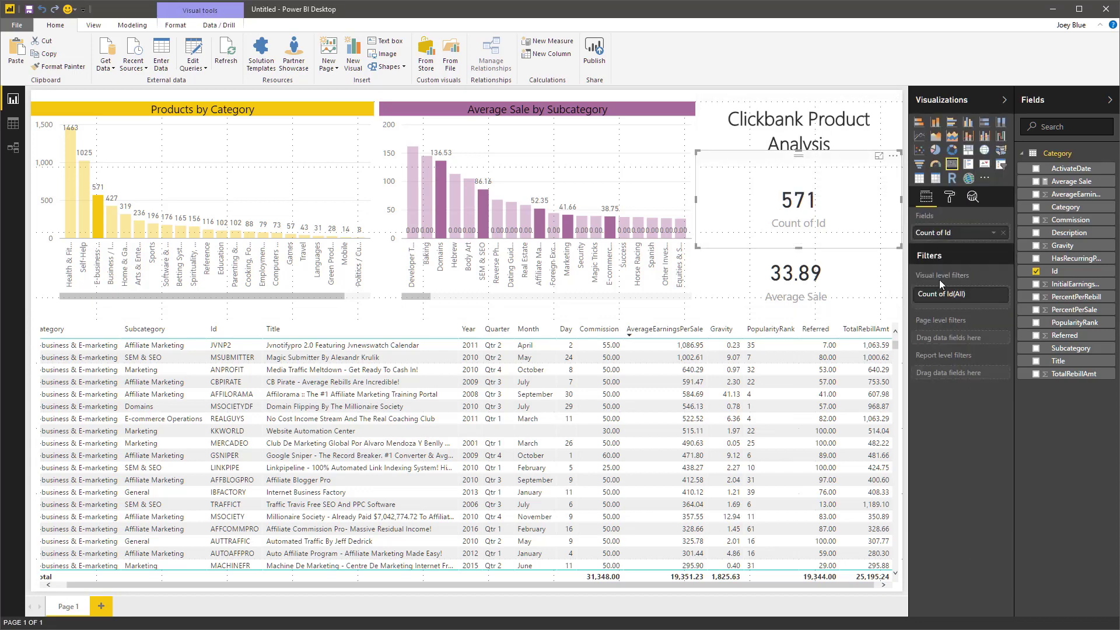
click(951, 198)
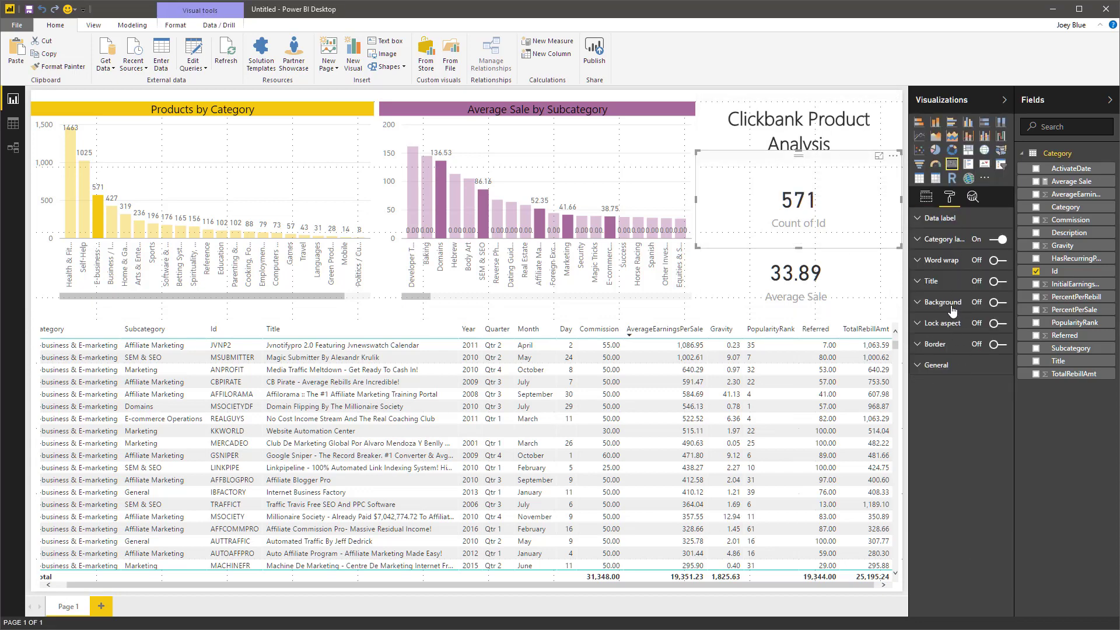
click(922, 282)
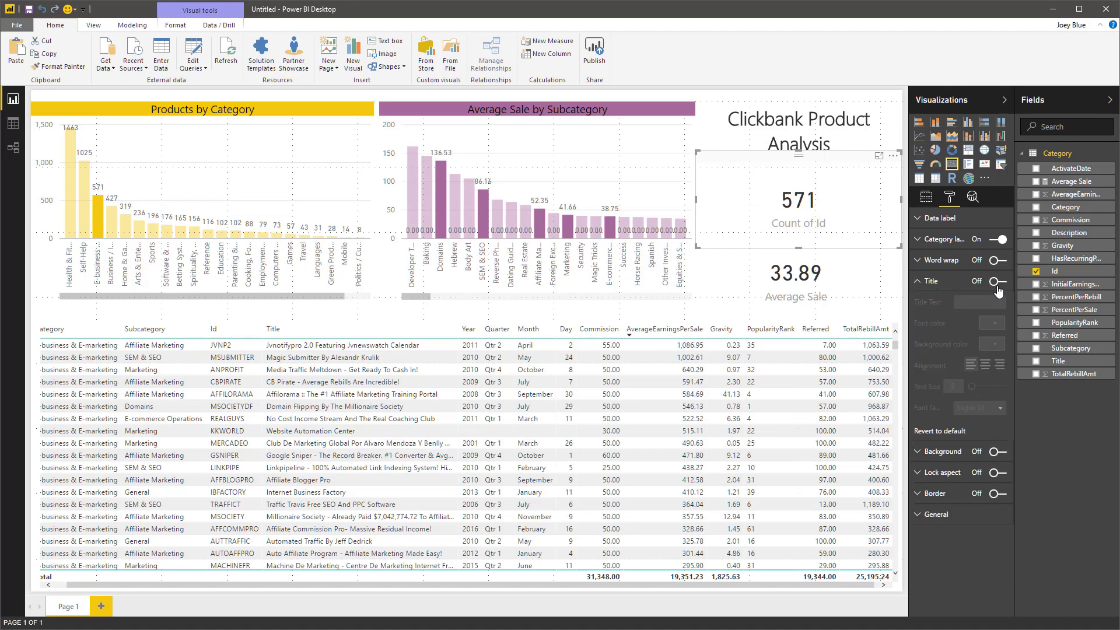
click(1000, 282)
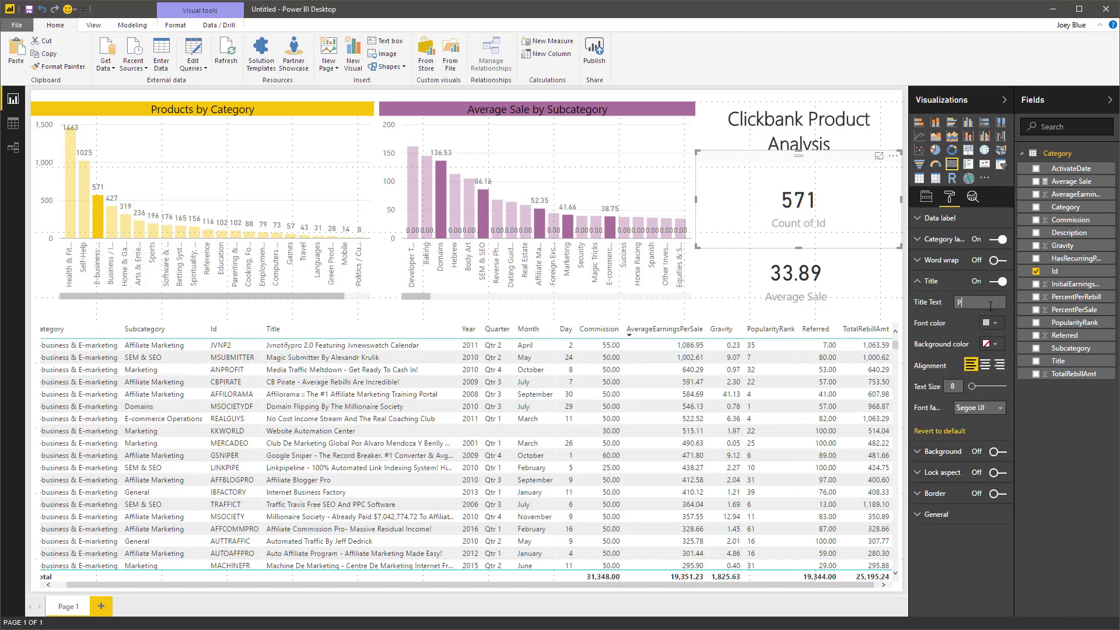
key(Return)
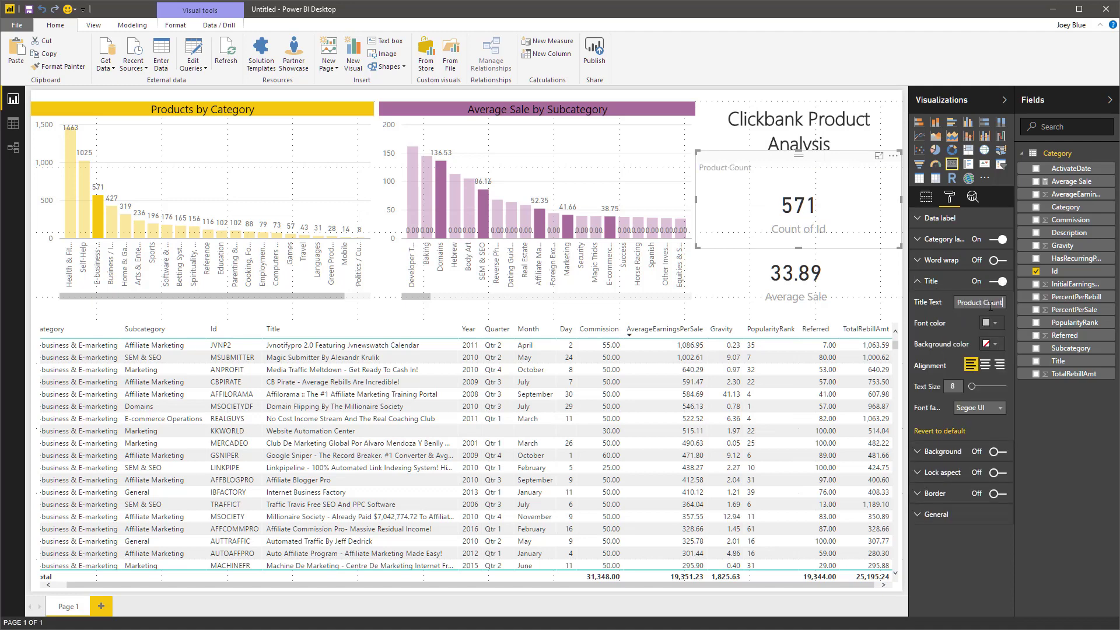
click(995, 325)
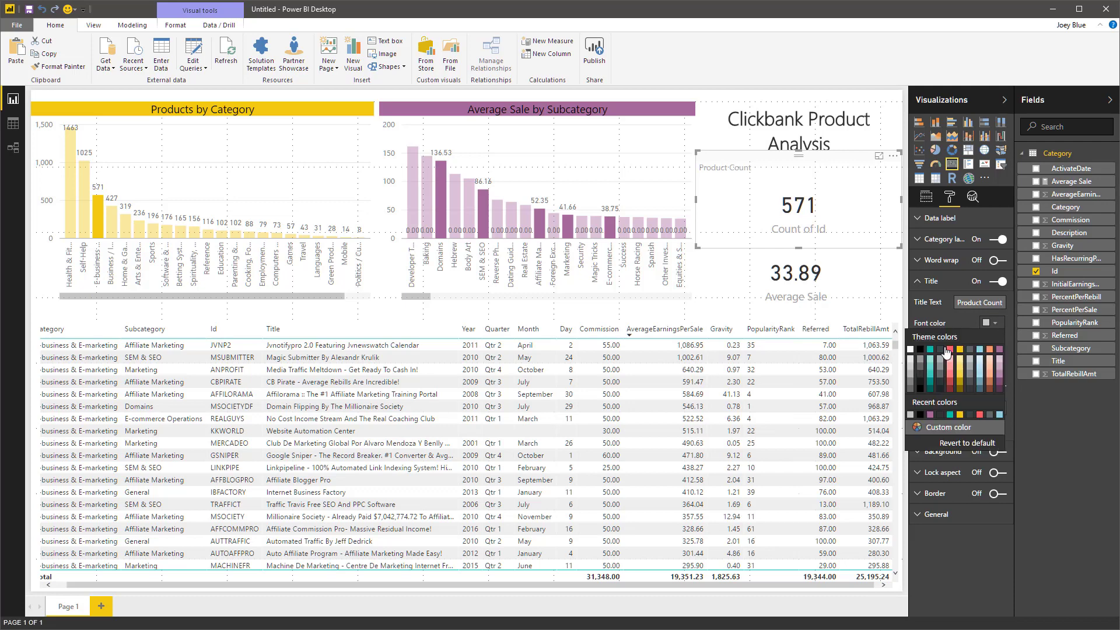
click(922, 352)
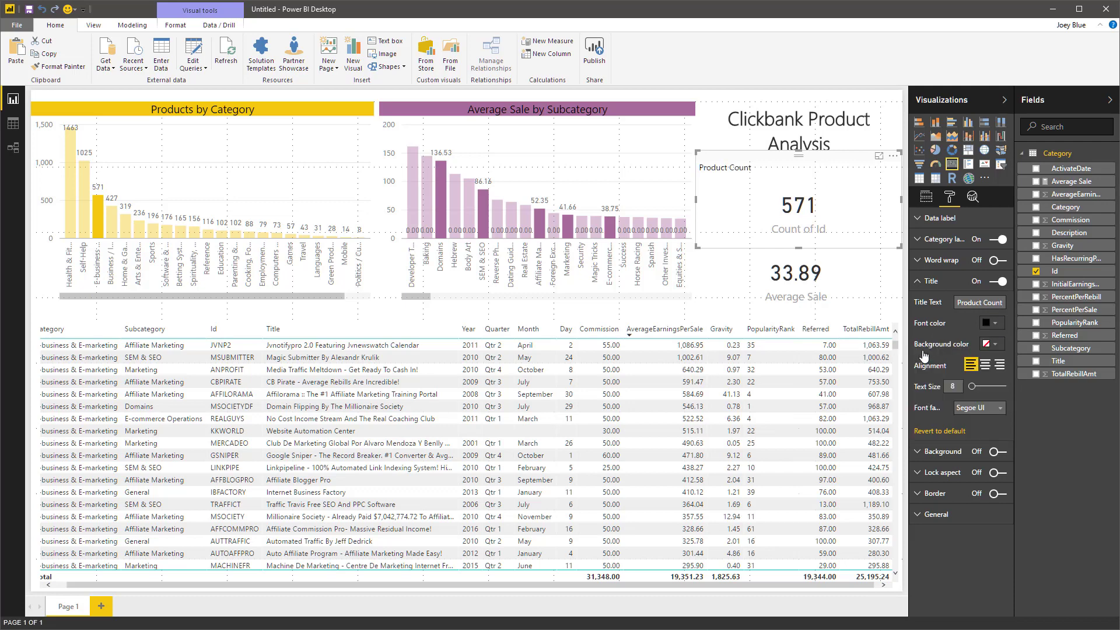
click(995, 345)
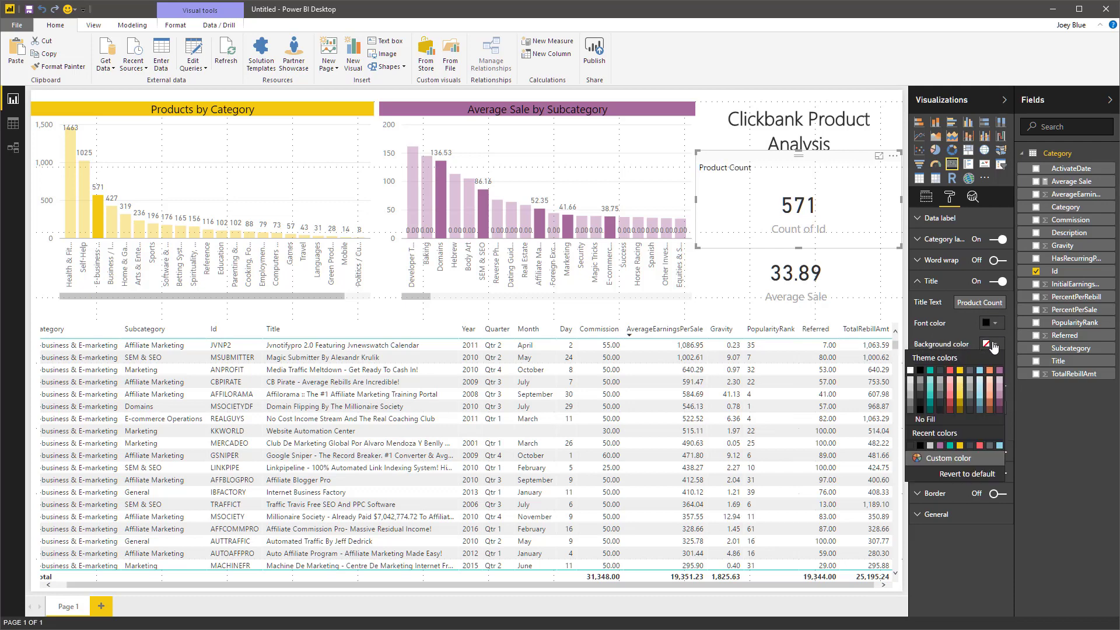
click(960, 371)
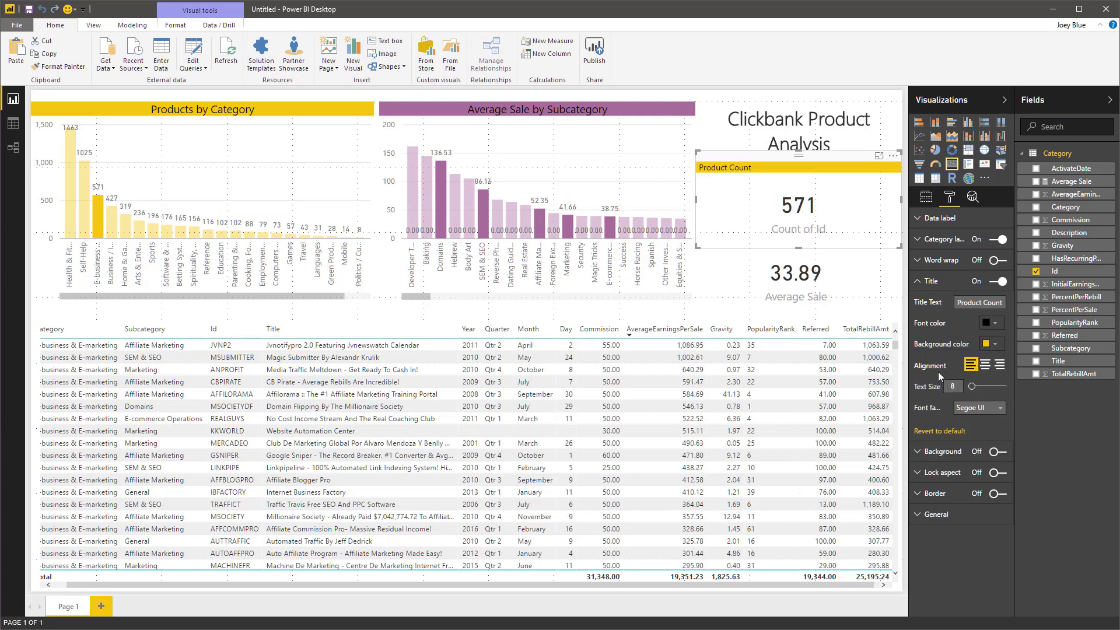
Hide the Count of Id label, centre the title at size 12, and reposition the card.
click(994, 240)
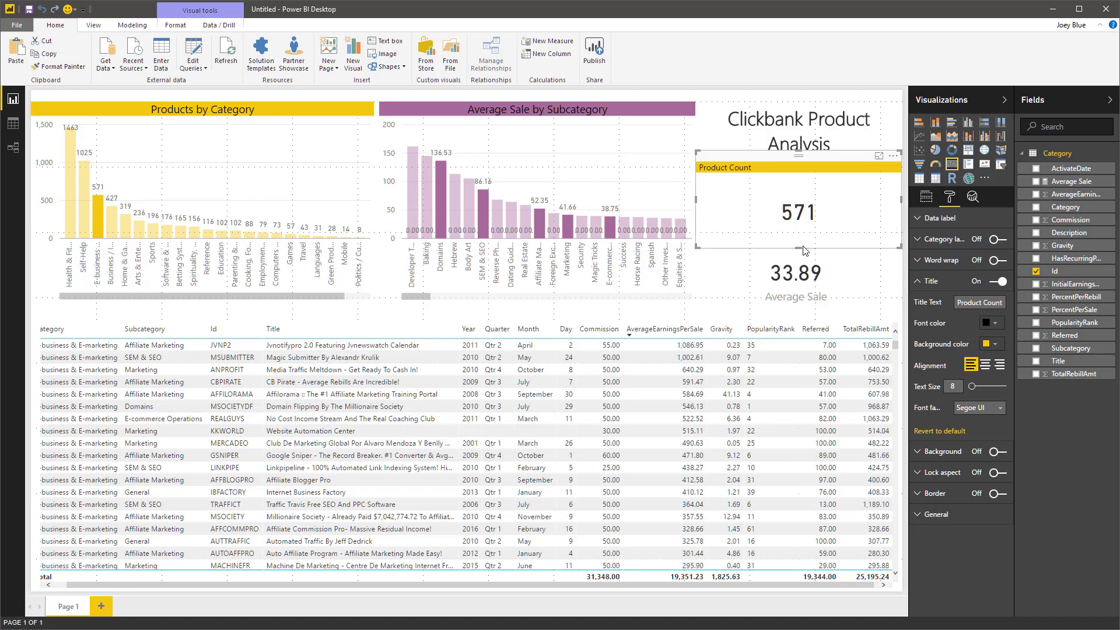
drag(799, 248, 801, 236)
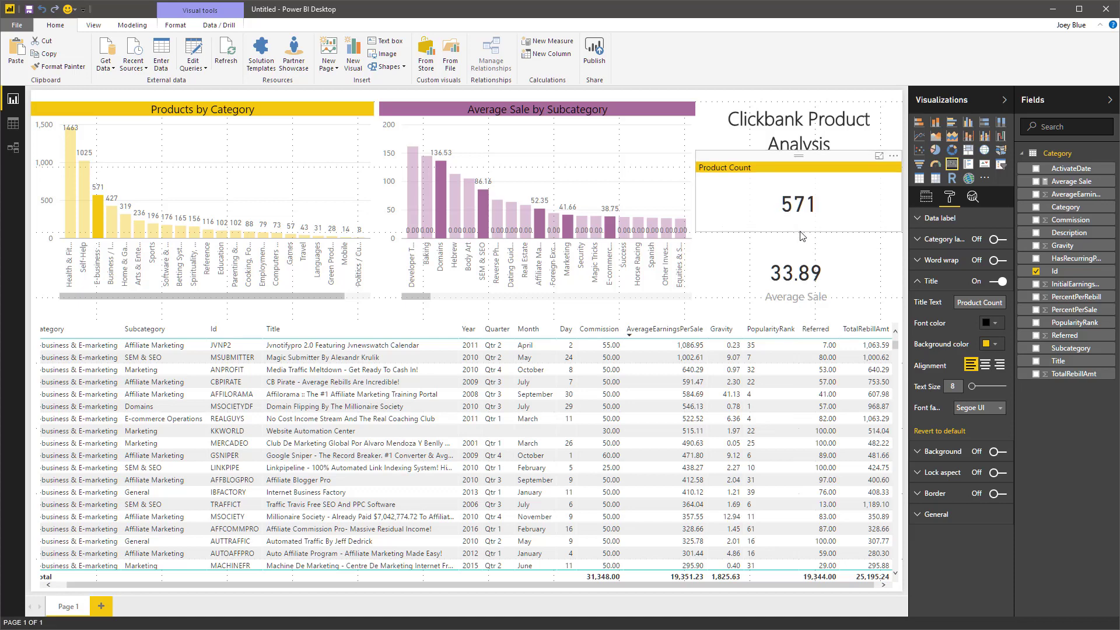
click(986, 365)
drag(973, 386, 978, 390)
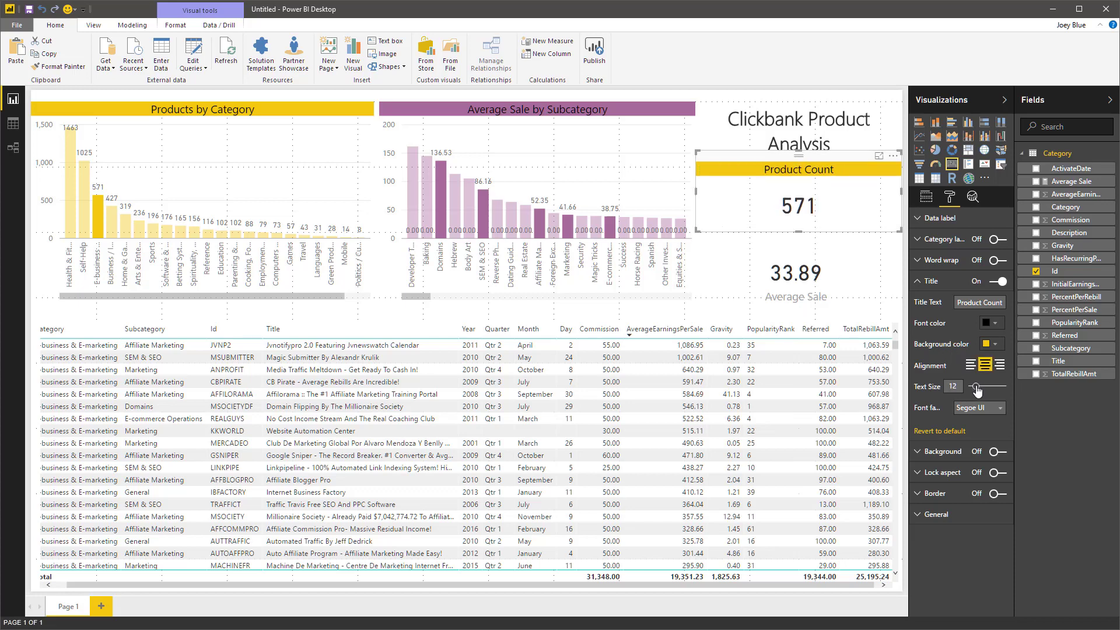
drag(810, 156, 810, 164)
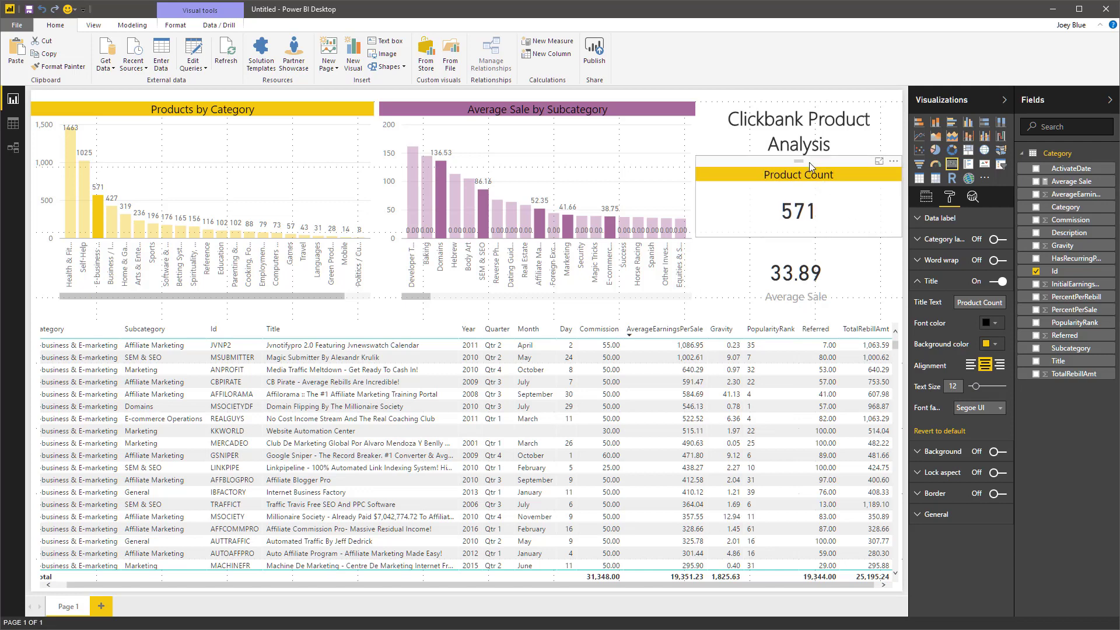
Widen the Average Sale card and give it the title 'Average Sale'.
drag(815, 248, 842, 251)
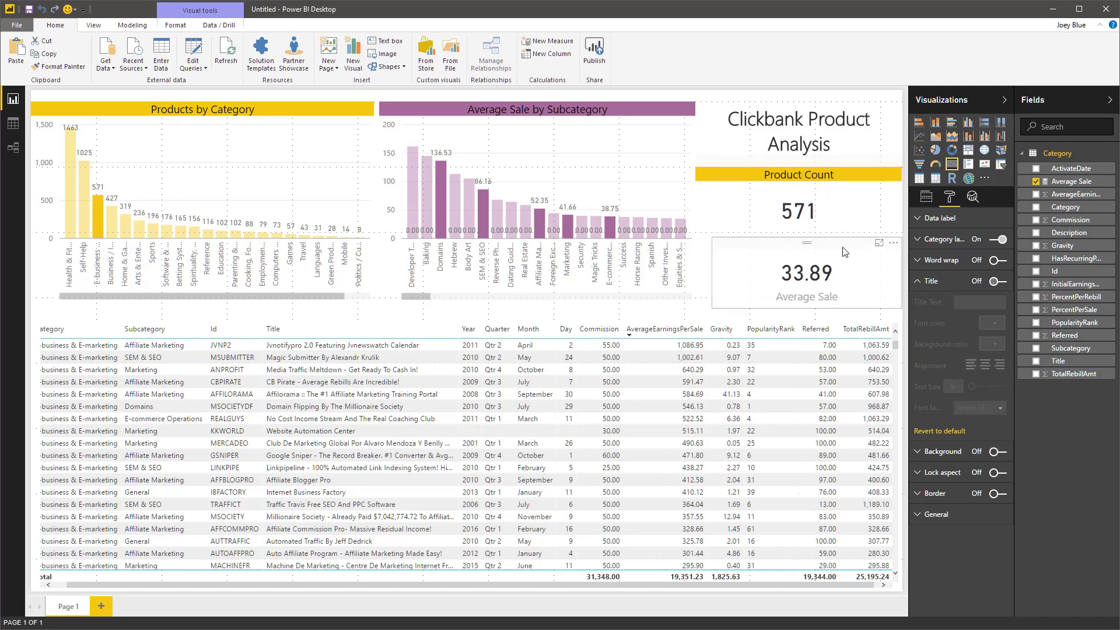
drag(713, 270, 697, 272)
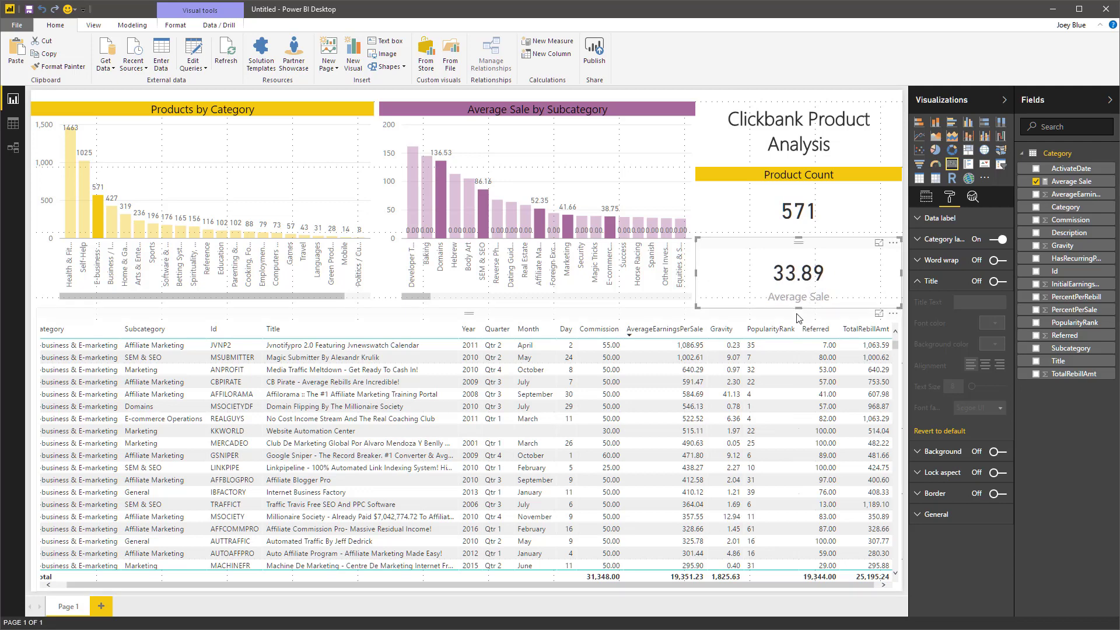
click(1002, 283)
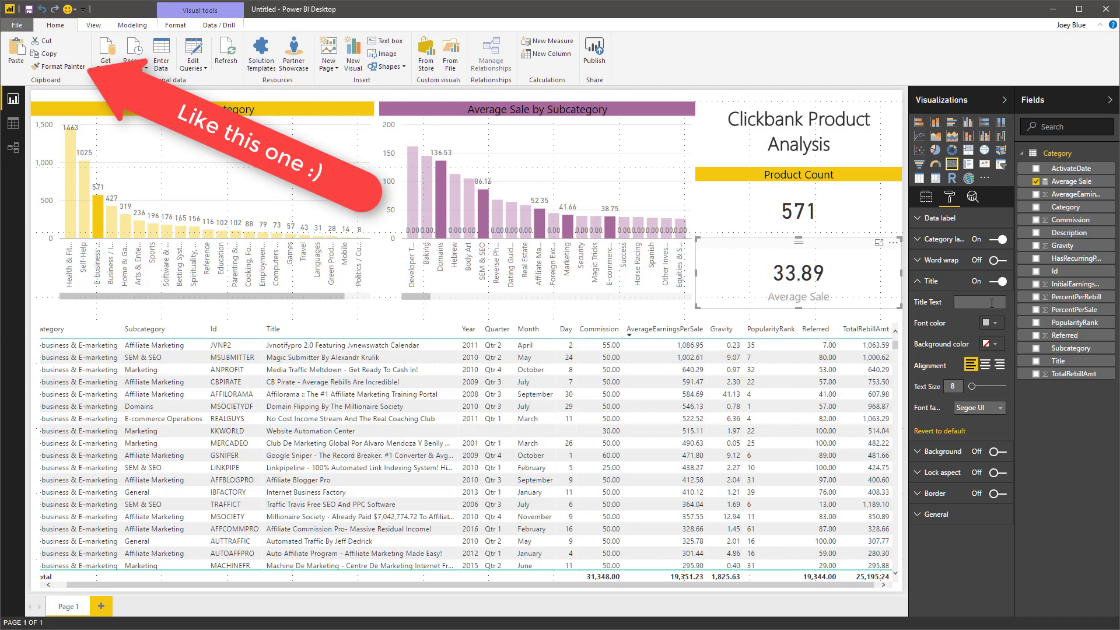
click(992, 303)
text(Average Sale)
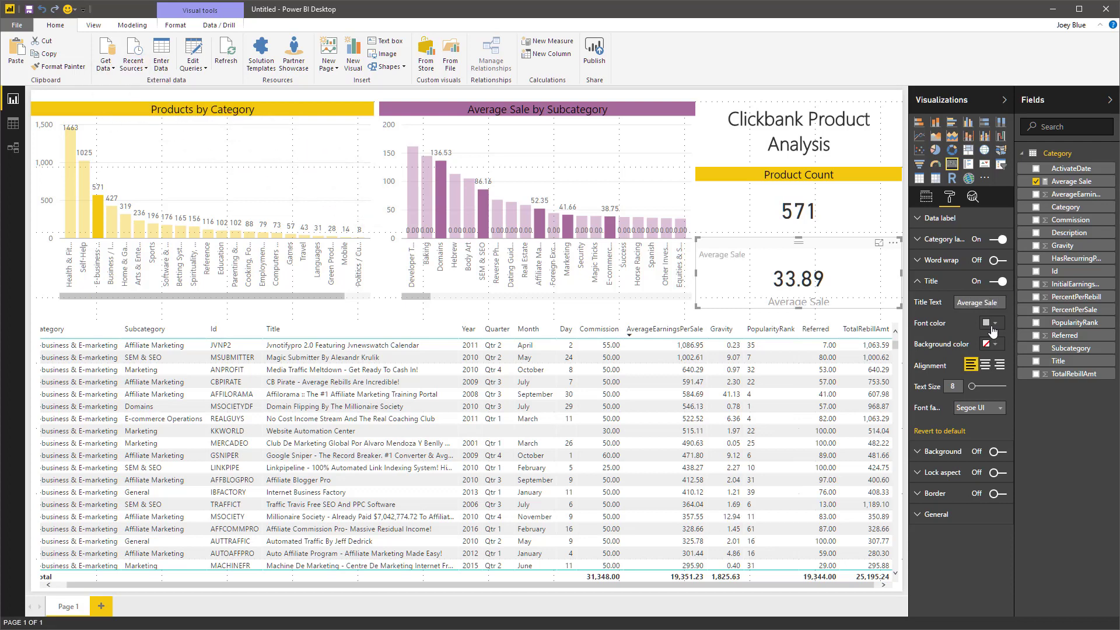
Style the title black on purple, centred at size 12, and hide the category label.
click(990, 323)
click(922, 350)
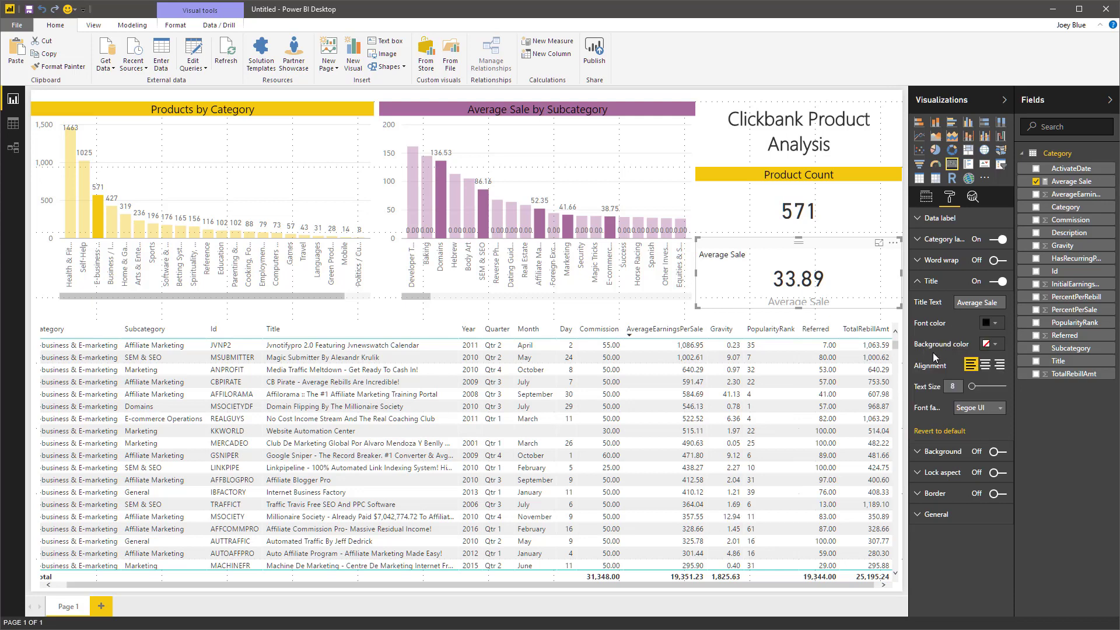
click(995, 345)
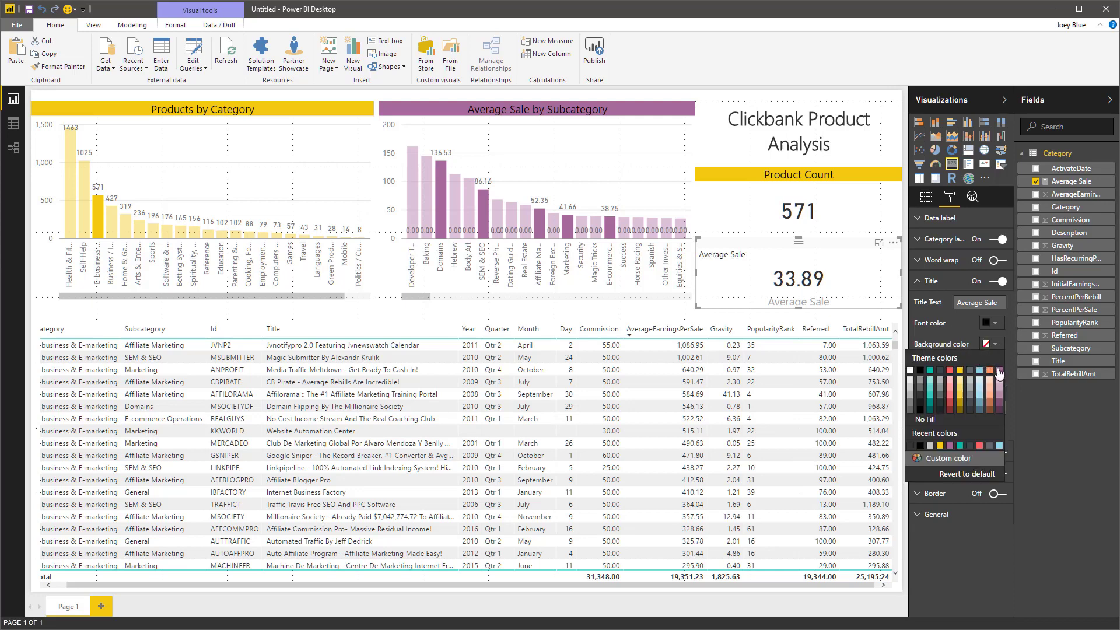
click(999, 370)
click(986, 365)
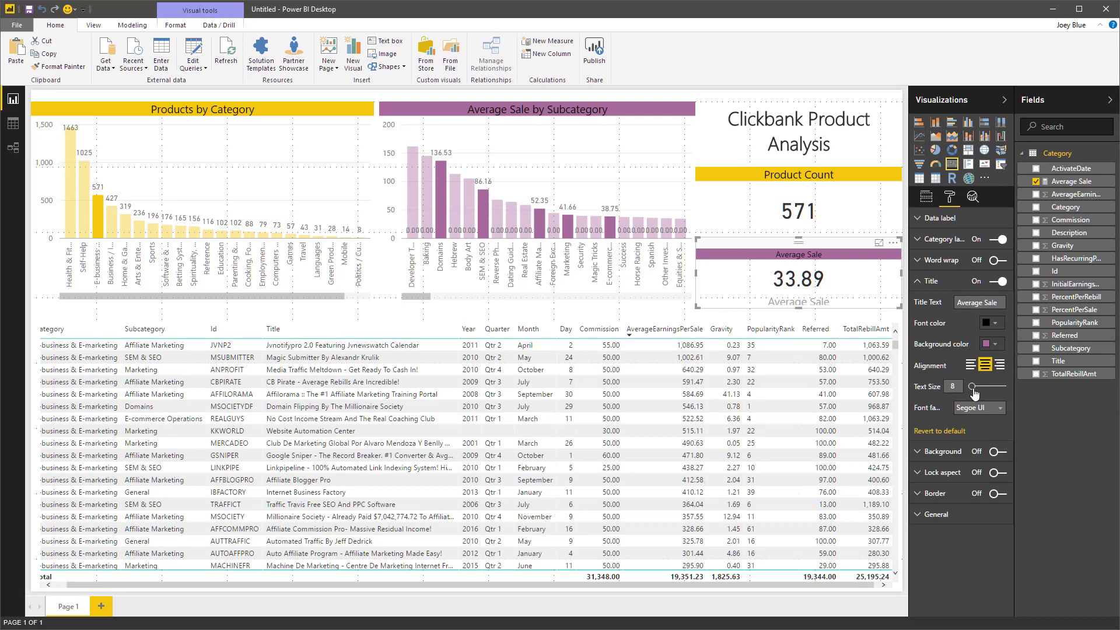
drag(972, 387, 975, 387)
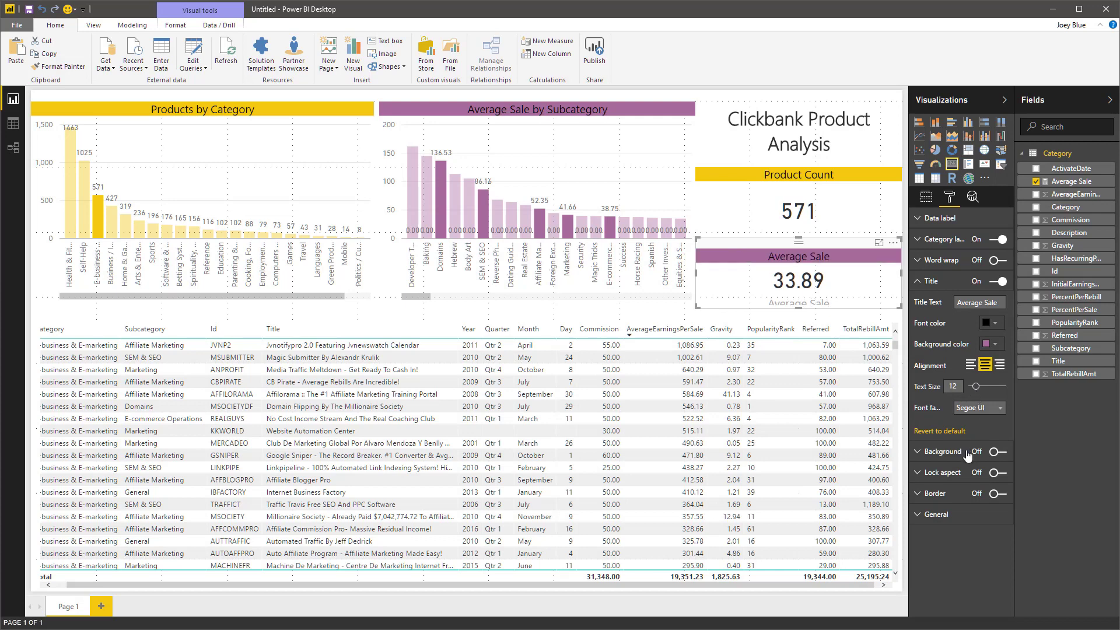
click(998, 239)
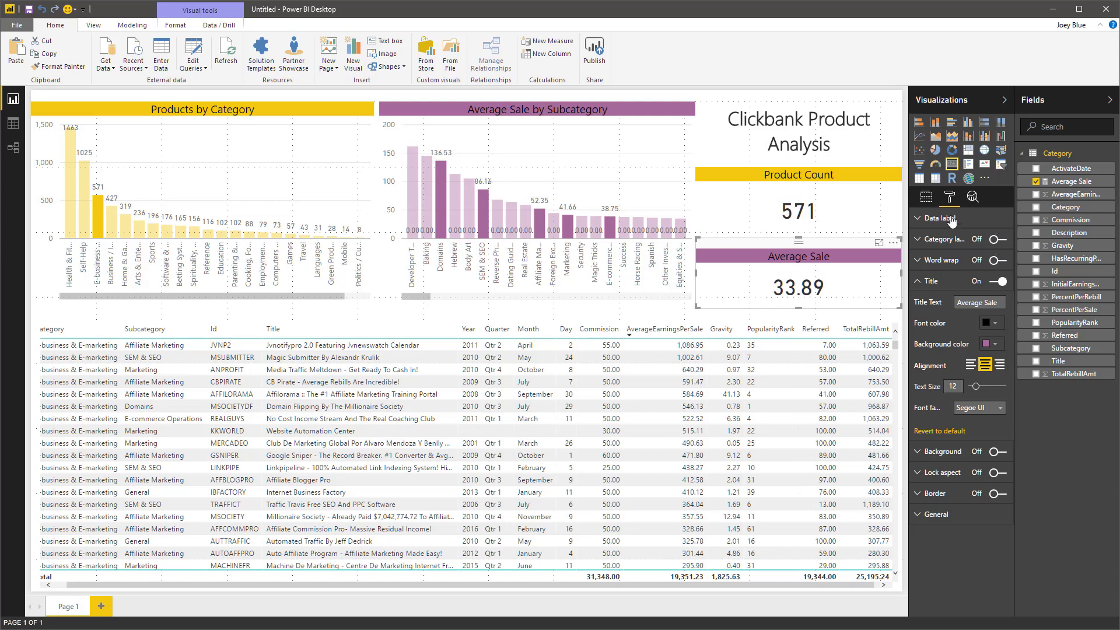
Switch the product table's style from Minimal to Bold header for a dark header row.
click(1005, 100)
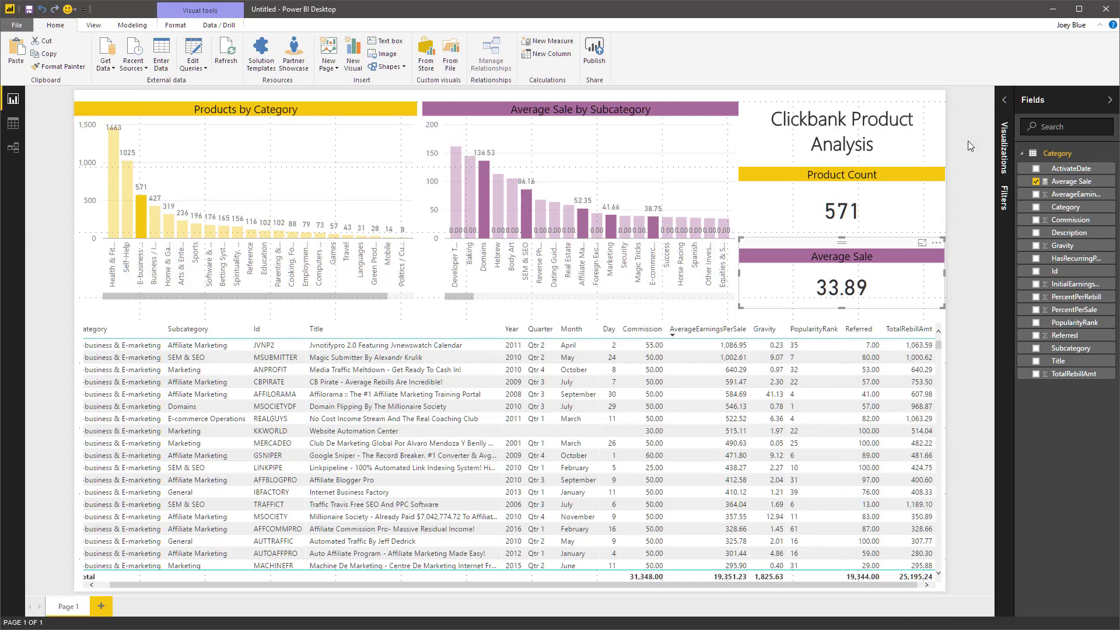
click(909, 141)
click(957, 168)
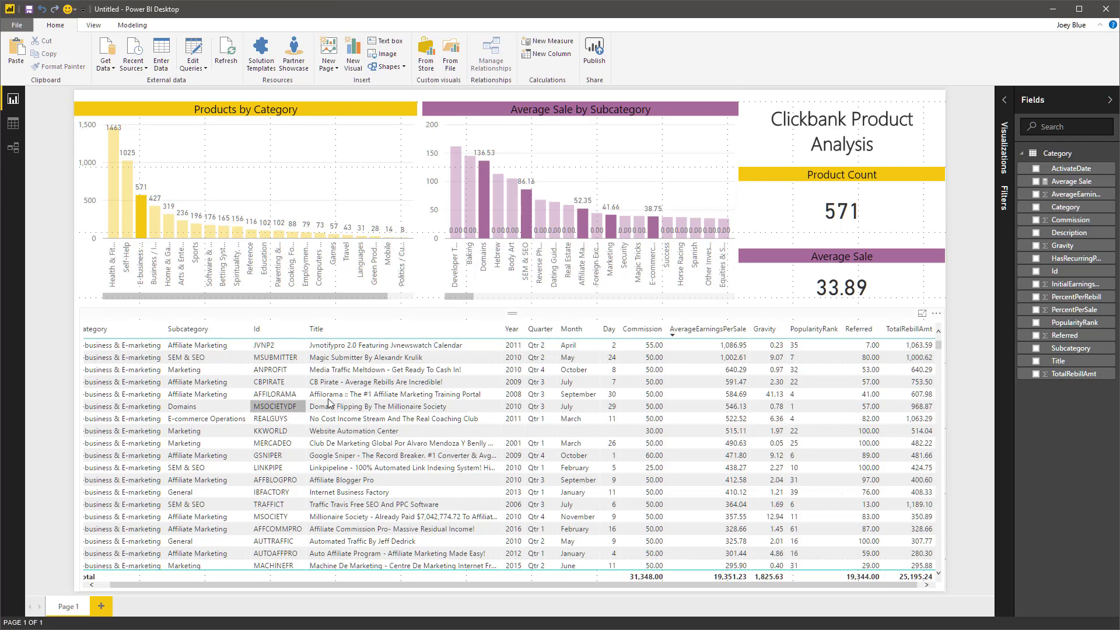
click(489, 321)
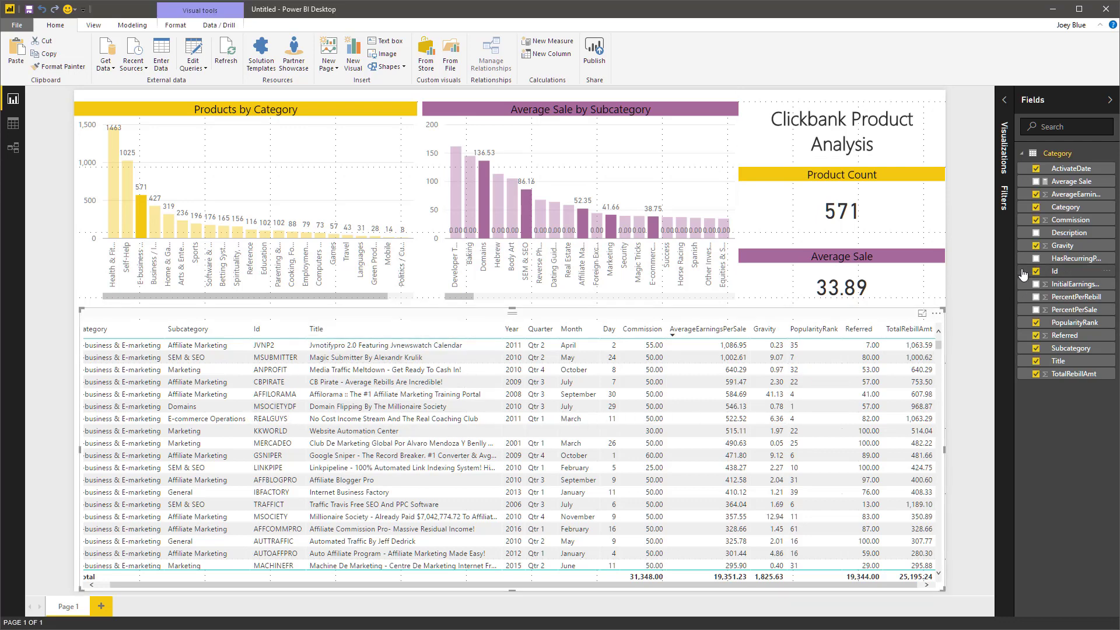
click(1006, 100)
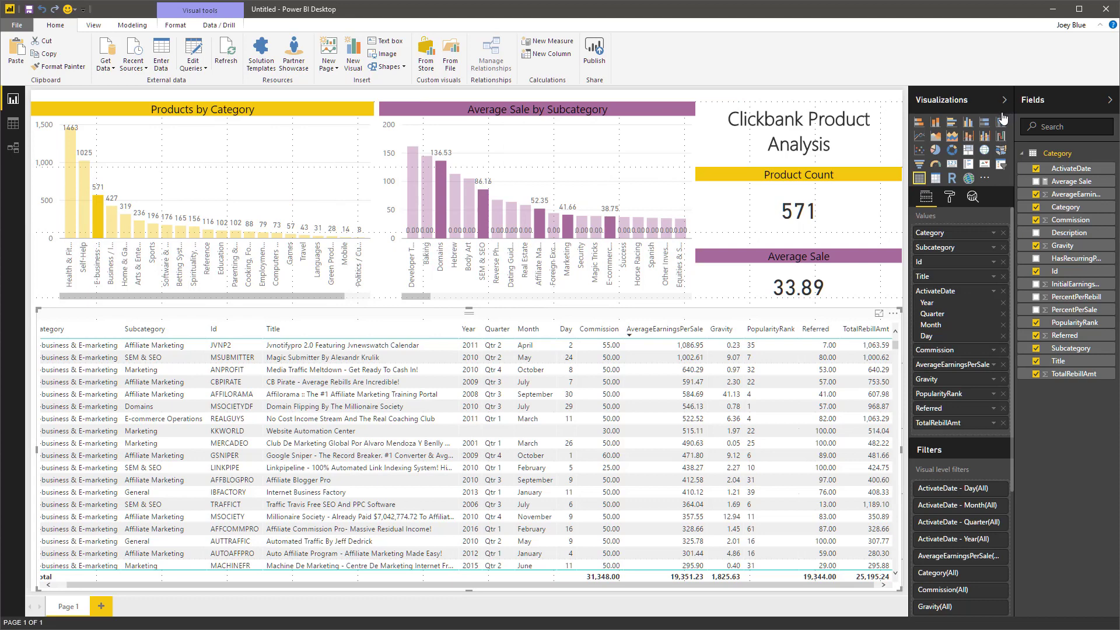
click(950, 197)
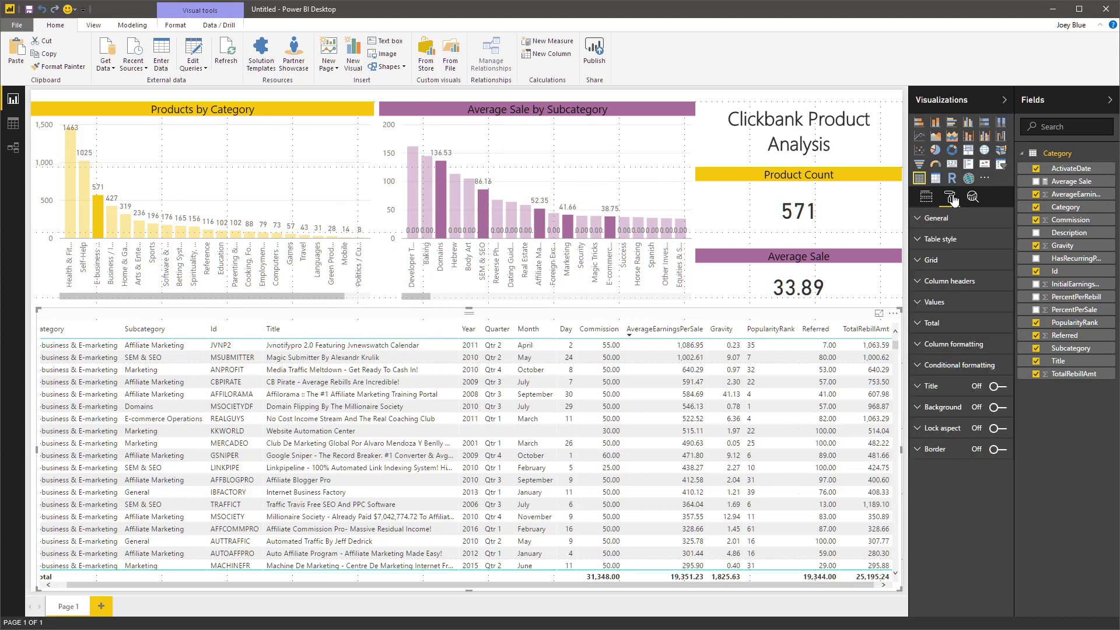
click(921, 239)
click(966, 261)
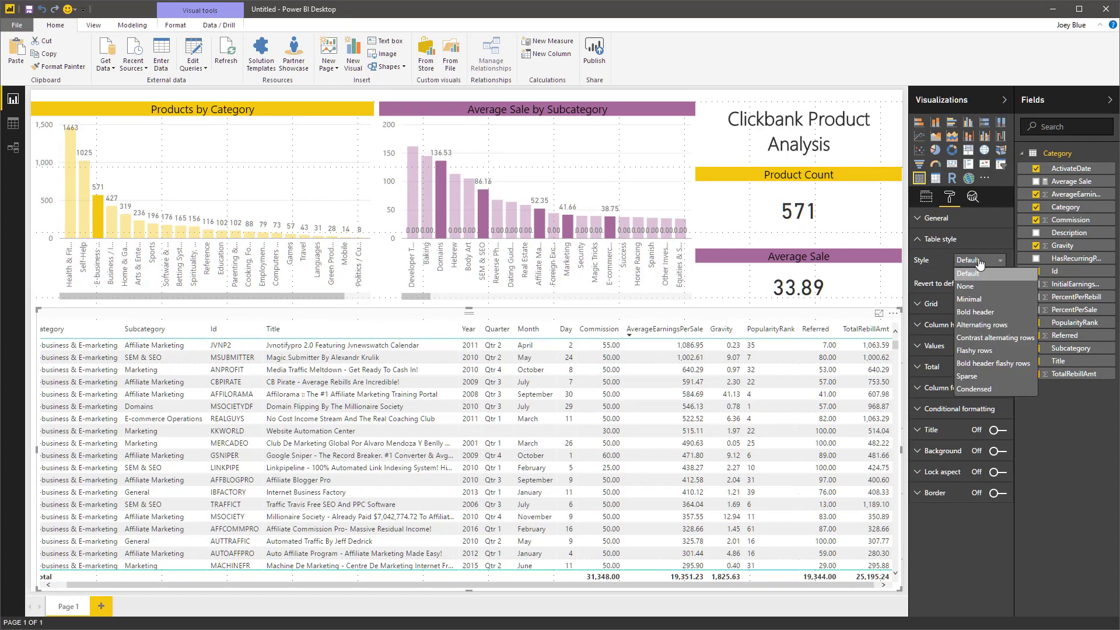
click(973, 301)
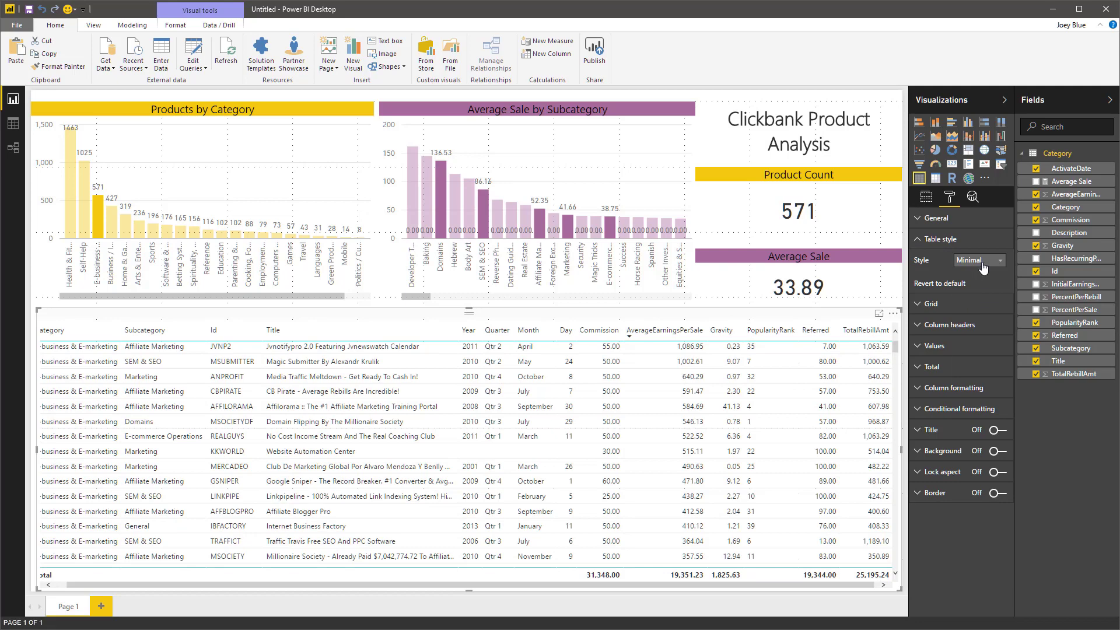
click(981, 265)
click(980, 311)
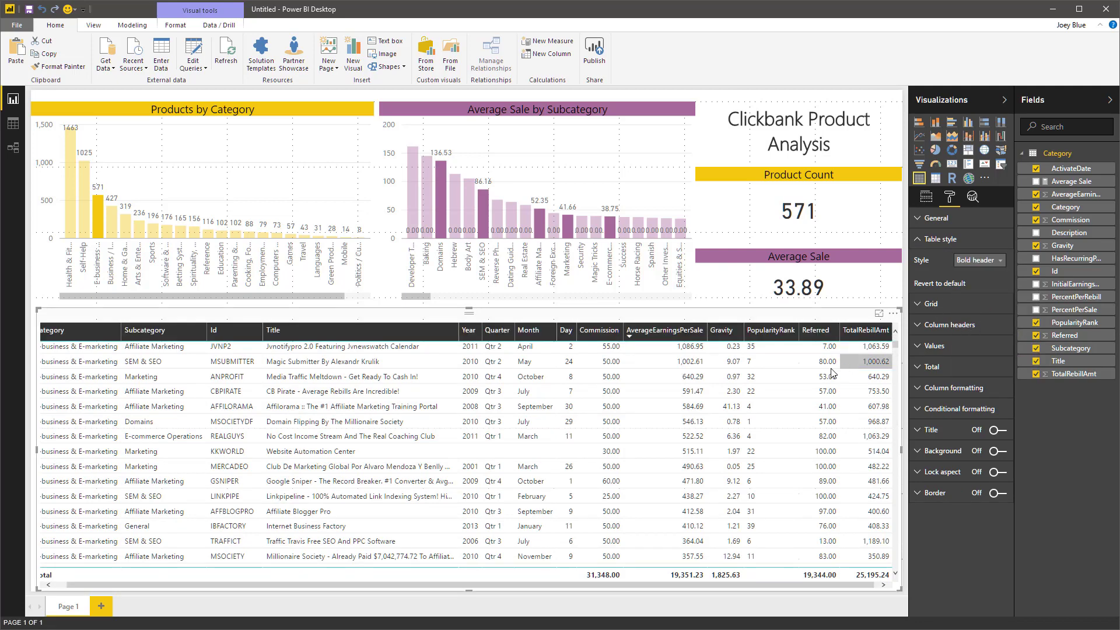
click(737, 436)
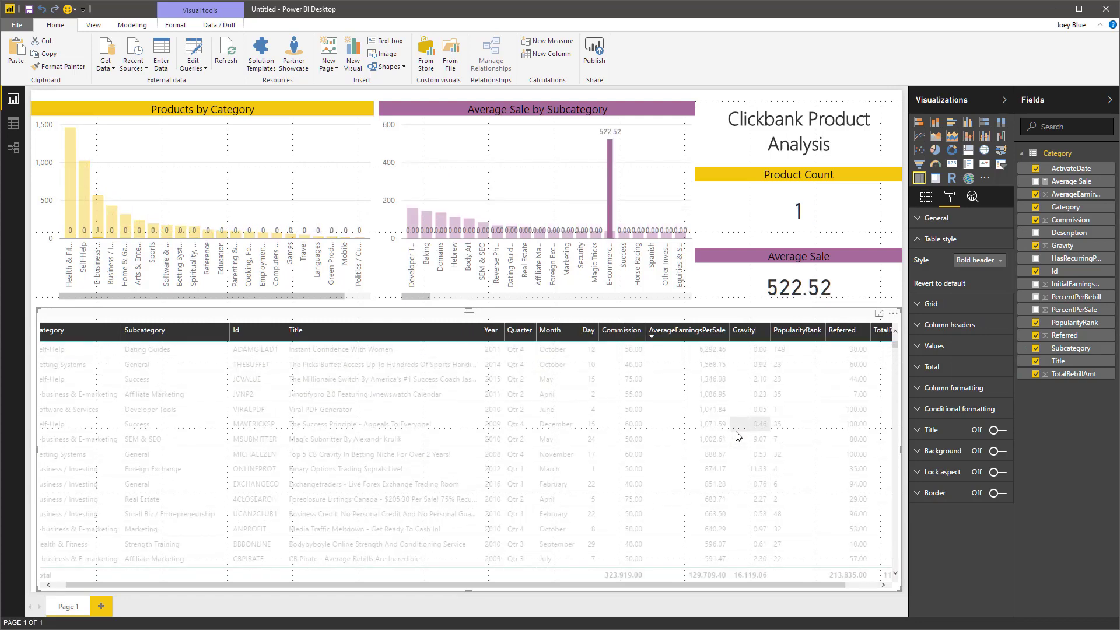
click(500, 200)
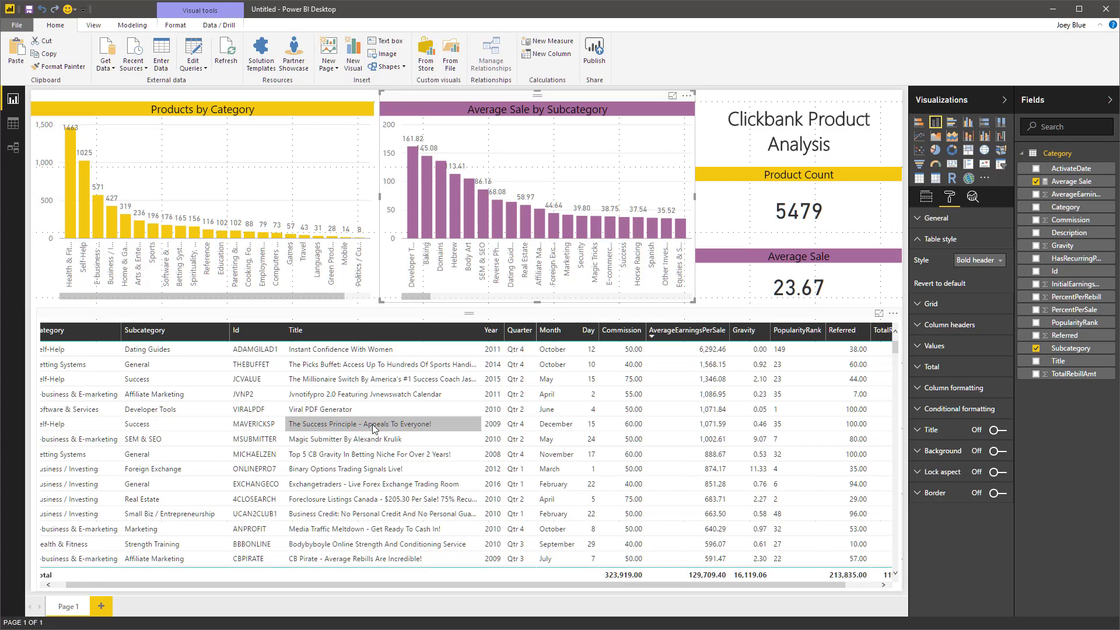
click(135, 352)
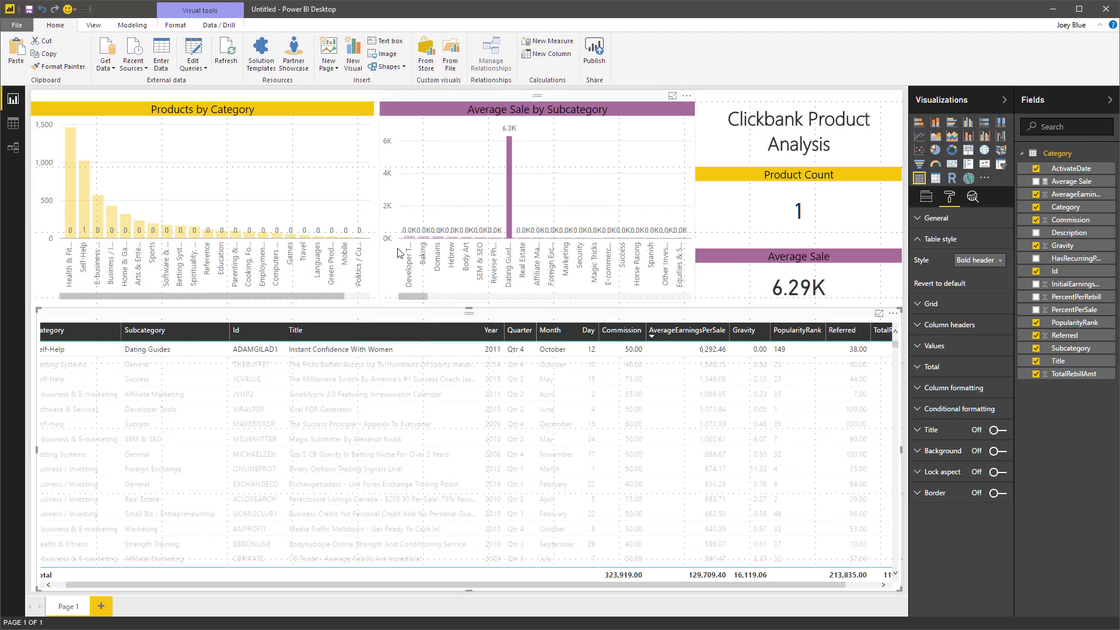
click(441, 191)
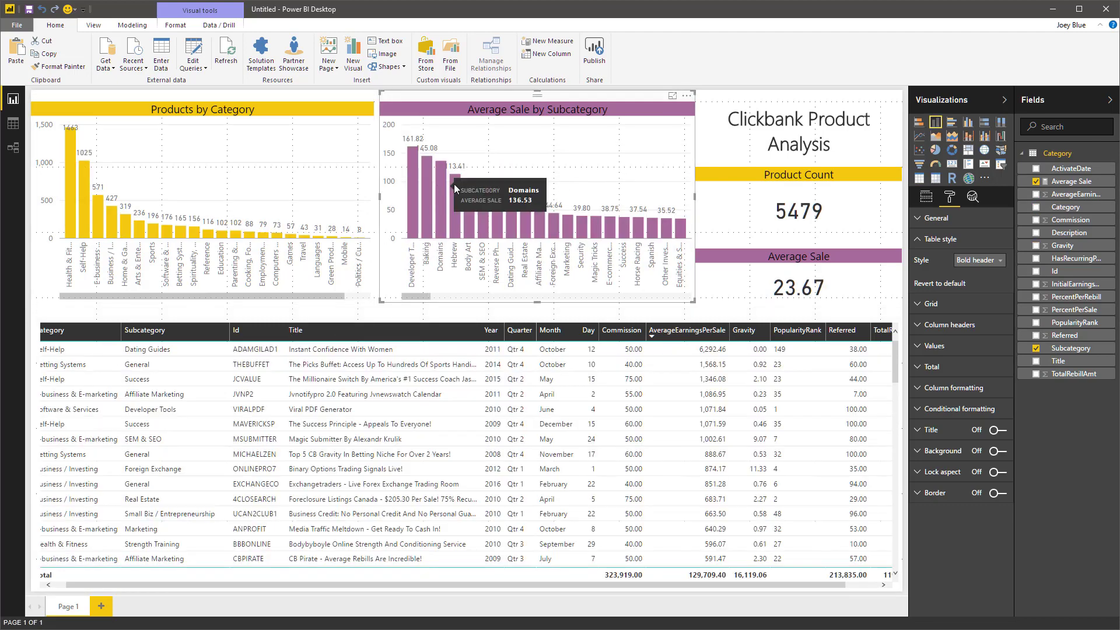
click(553, 227)
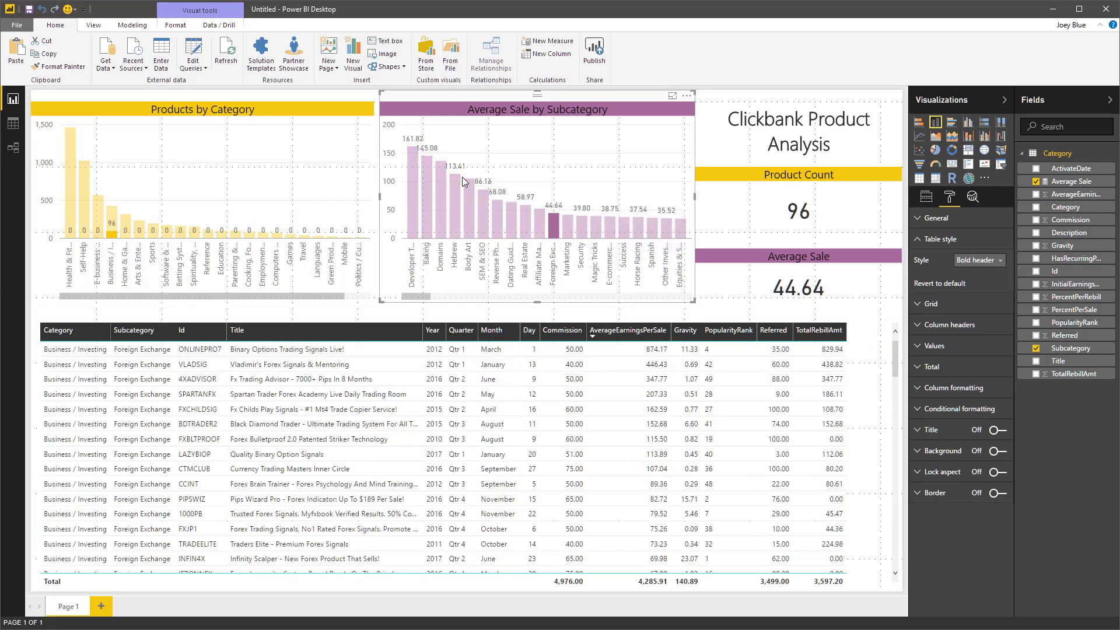
click(508, 162)
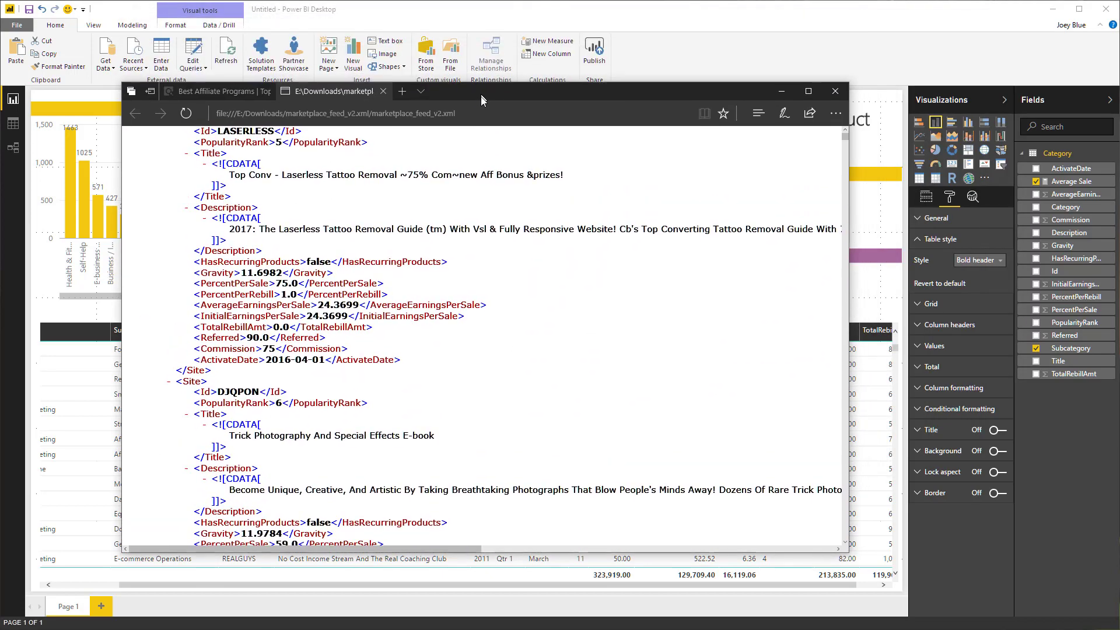
drag(481, 97, 665, 56)
key(alt+F4)
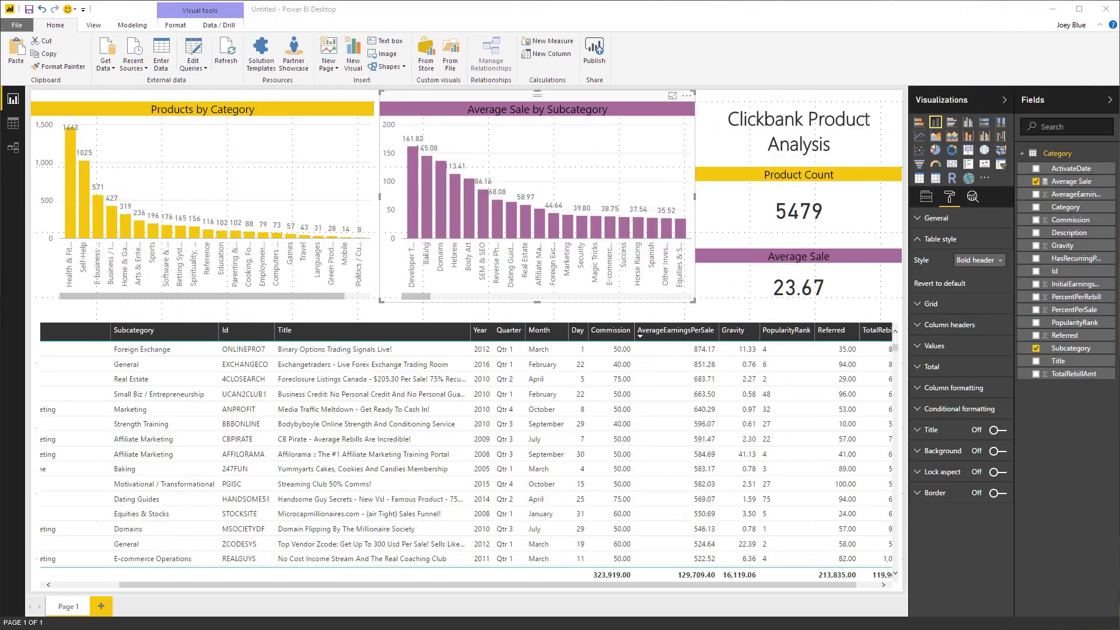